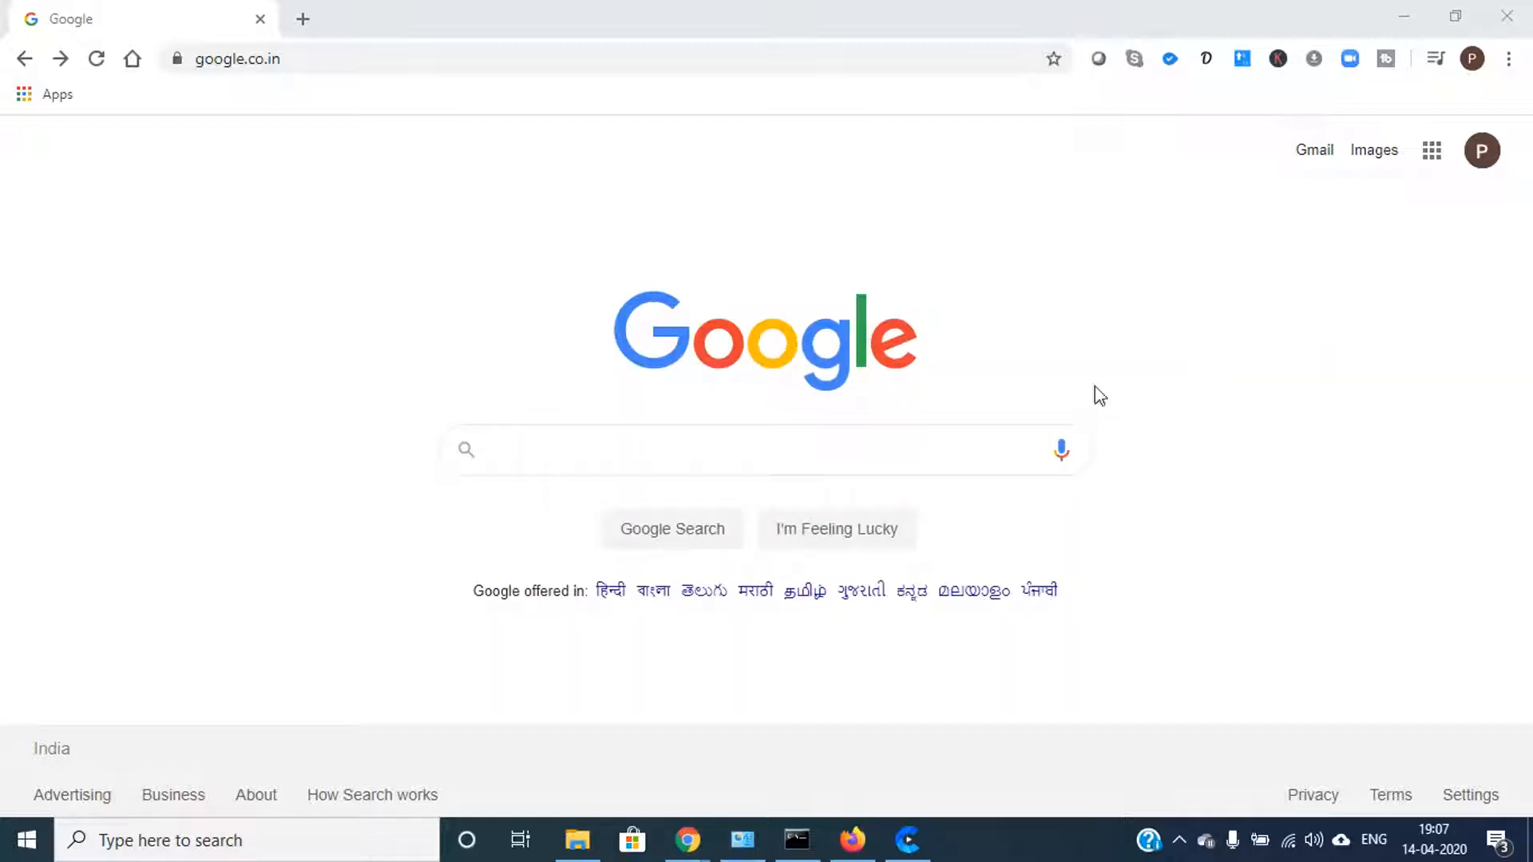
Search Google for "download eclipse" and open the Eclipse Downloads page of the Eclipse Foundation.
click(967, 439)
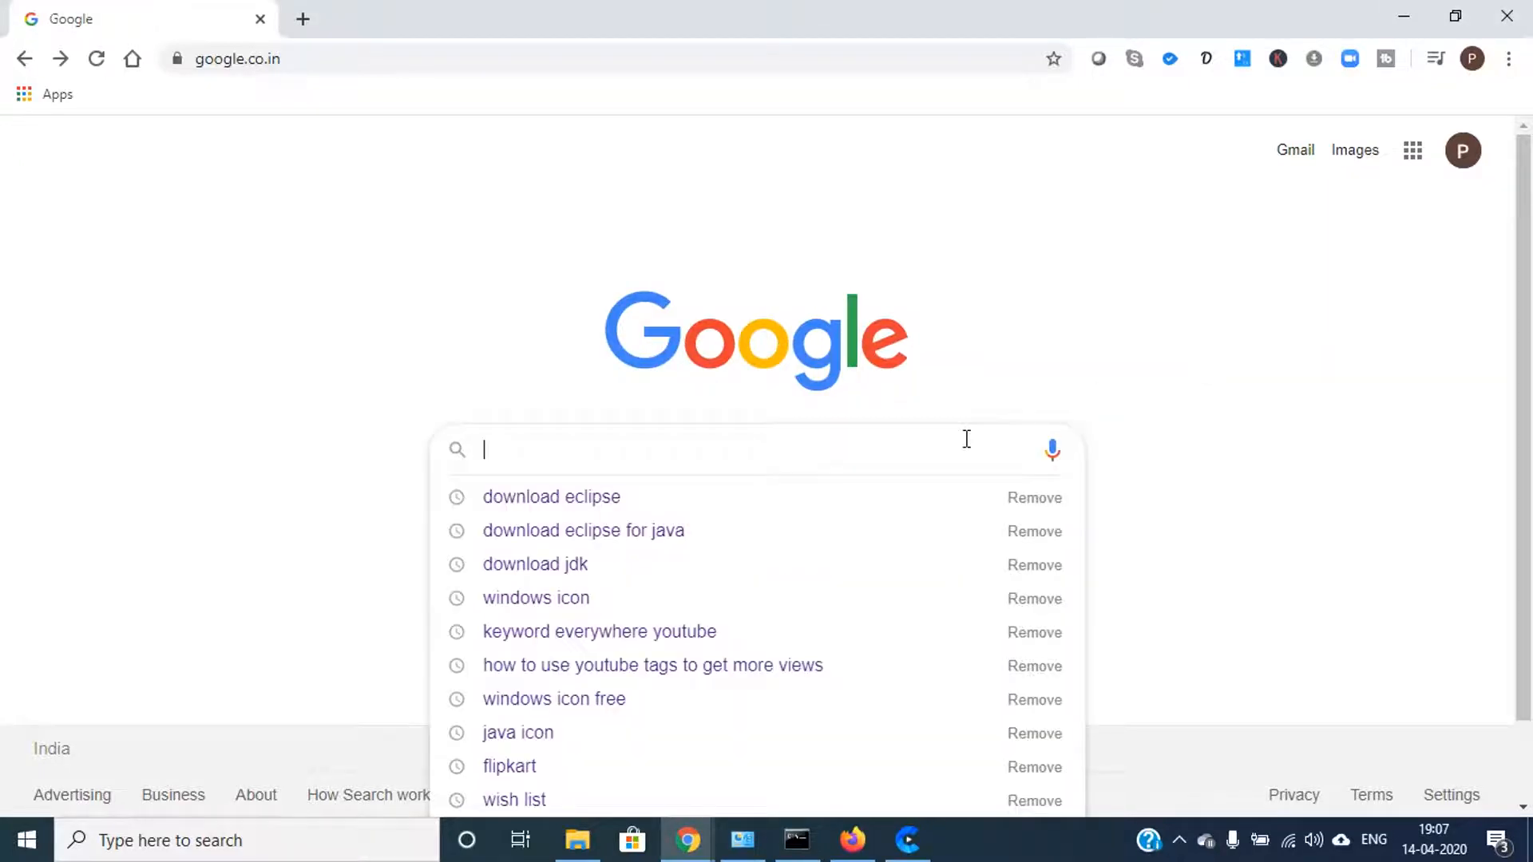
key(Down)
key(Return)
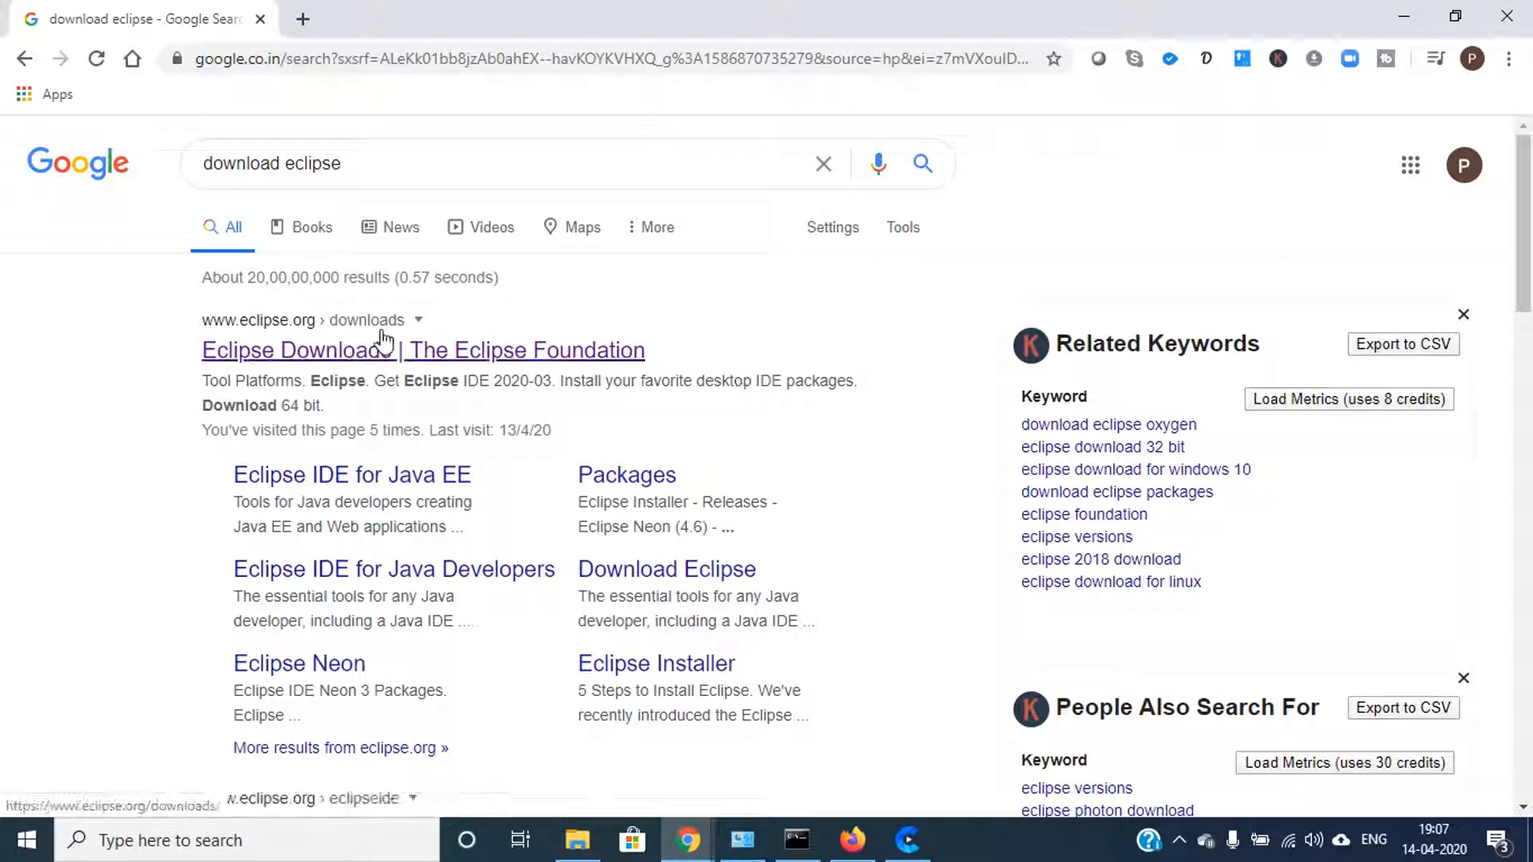
click(402, 357)
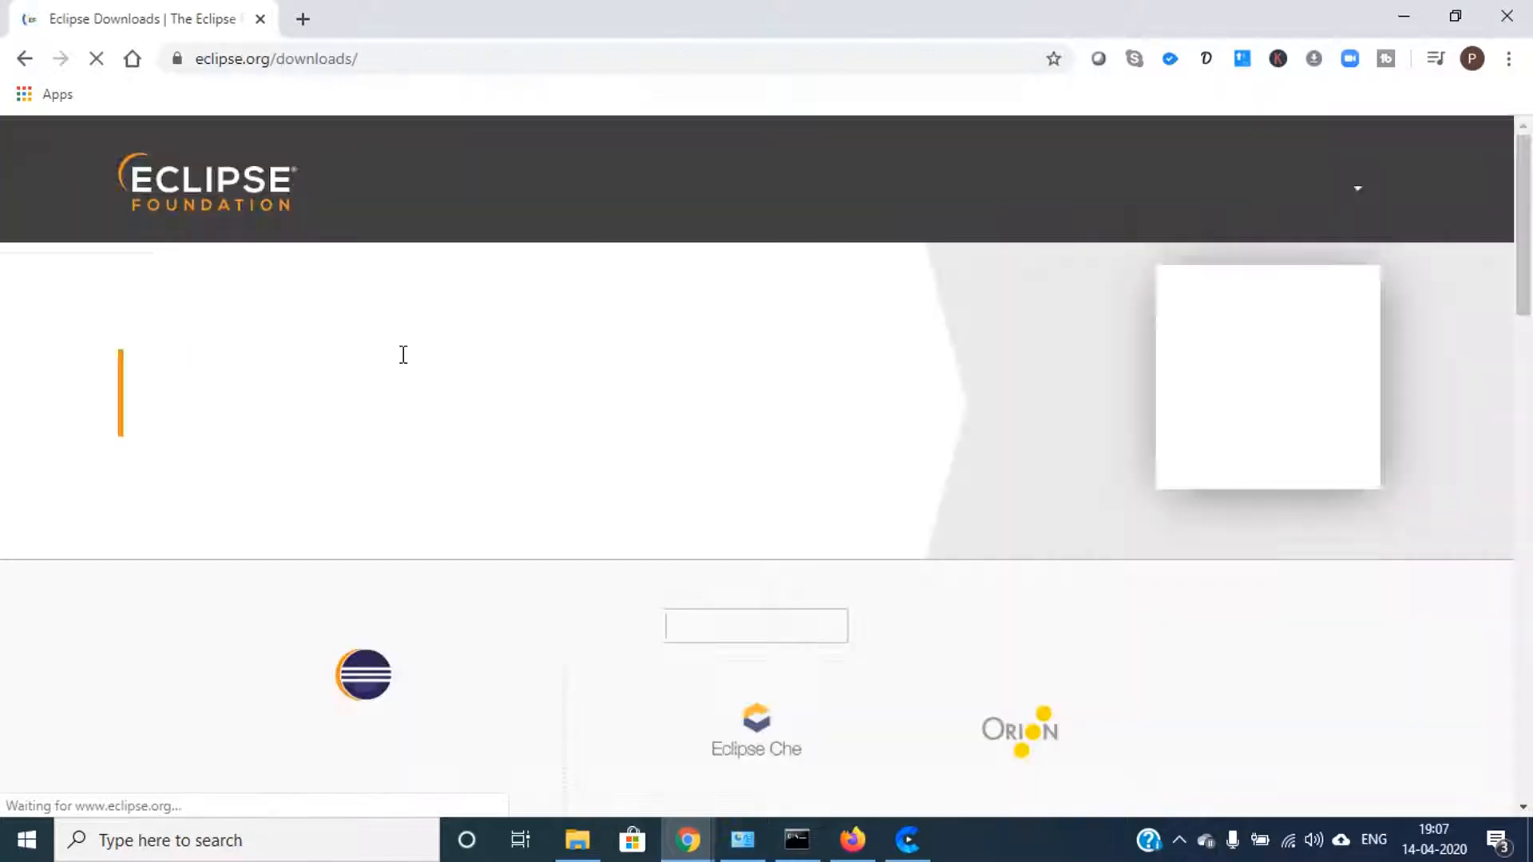
Open the 64-bit download page for Eclipse IDE 2020-03.
scroll(535, 383, down, 3)
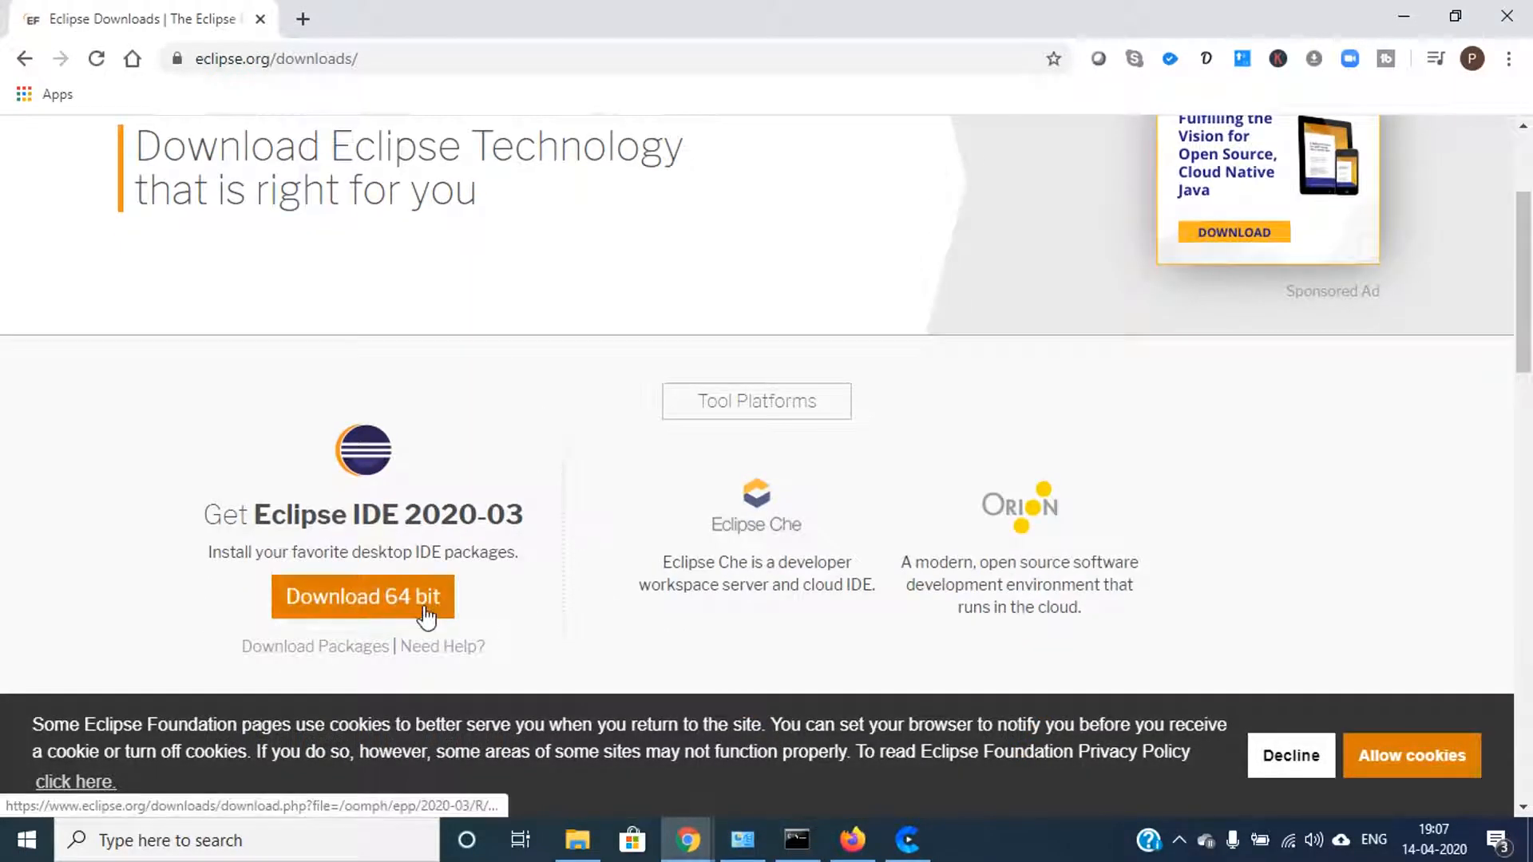
scroll(503, 583, down, 2)
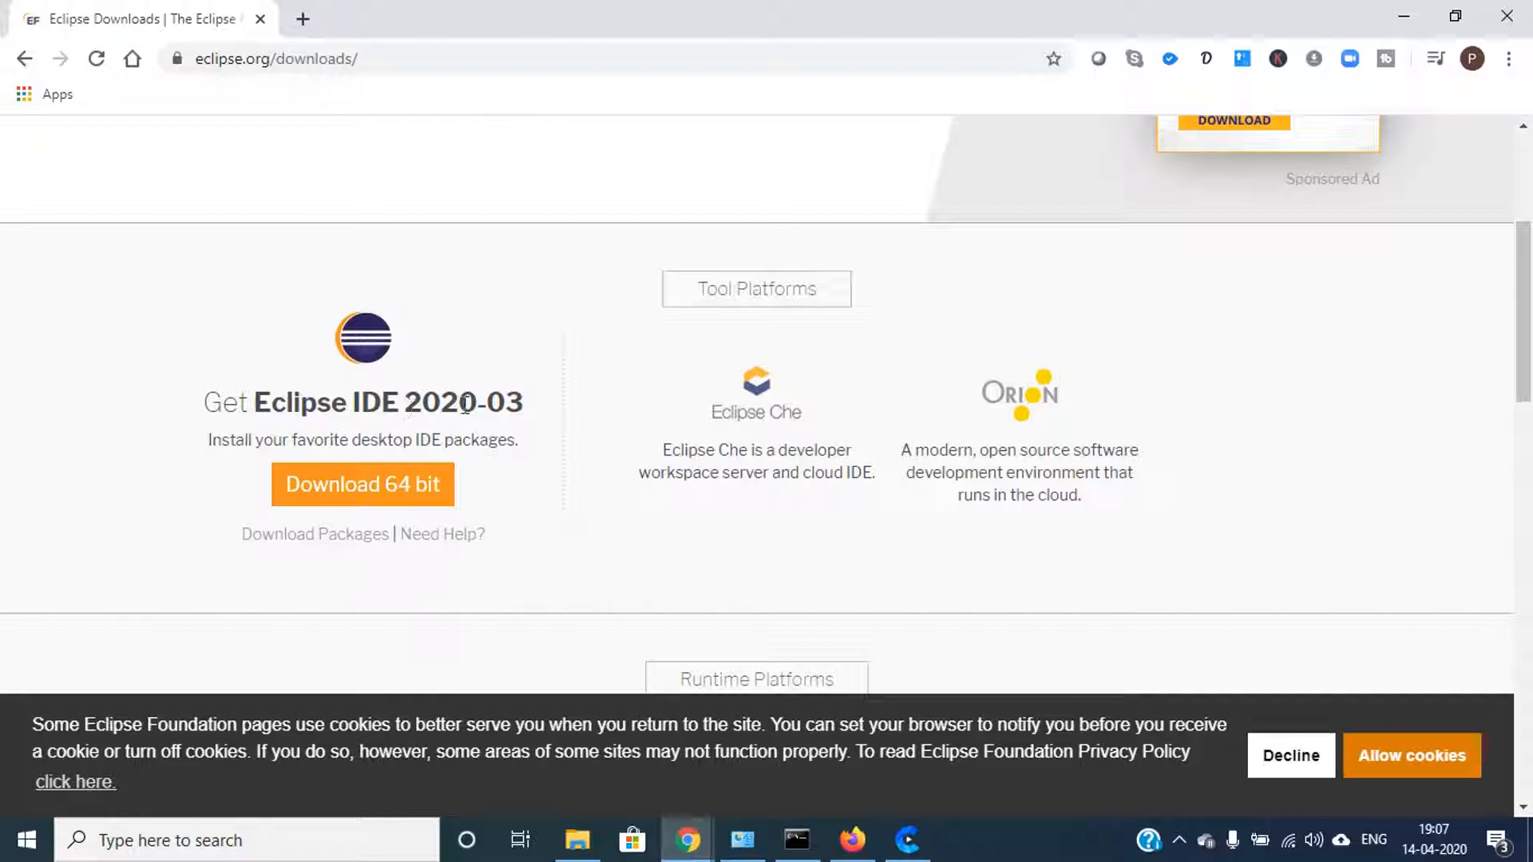
drag(524, 403, 406, 402)
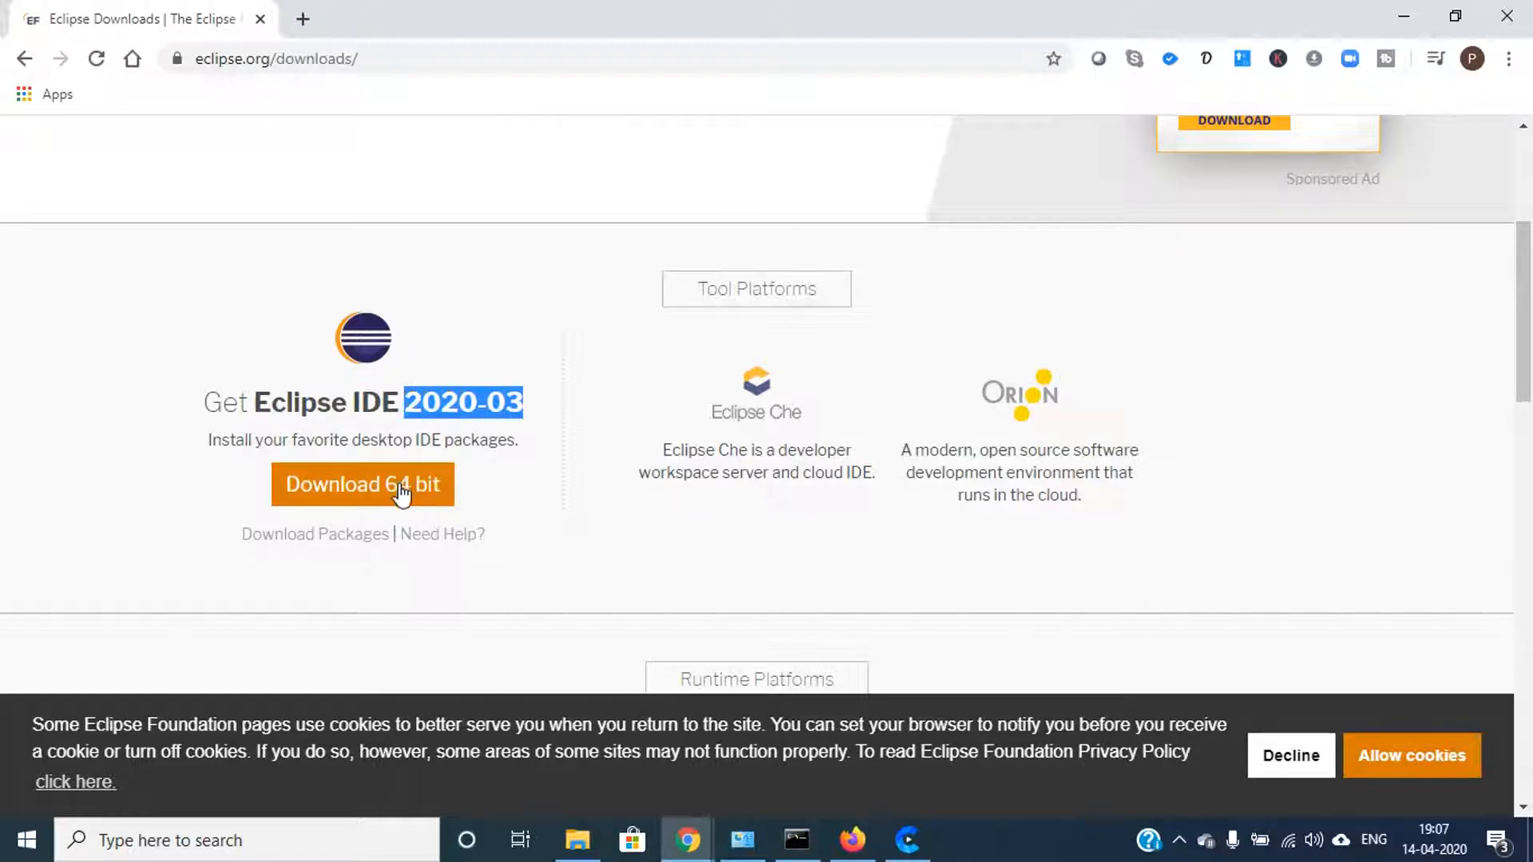
click(465, 410)
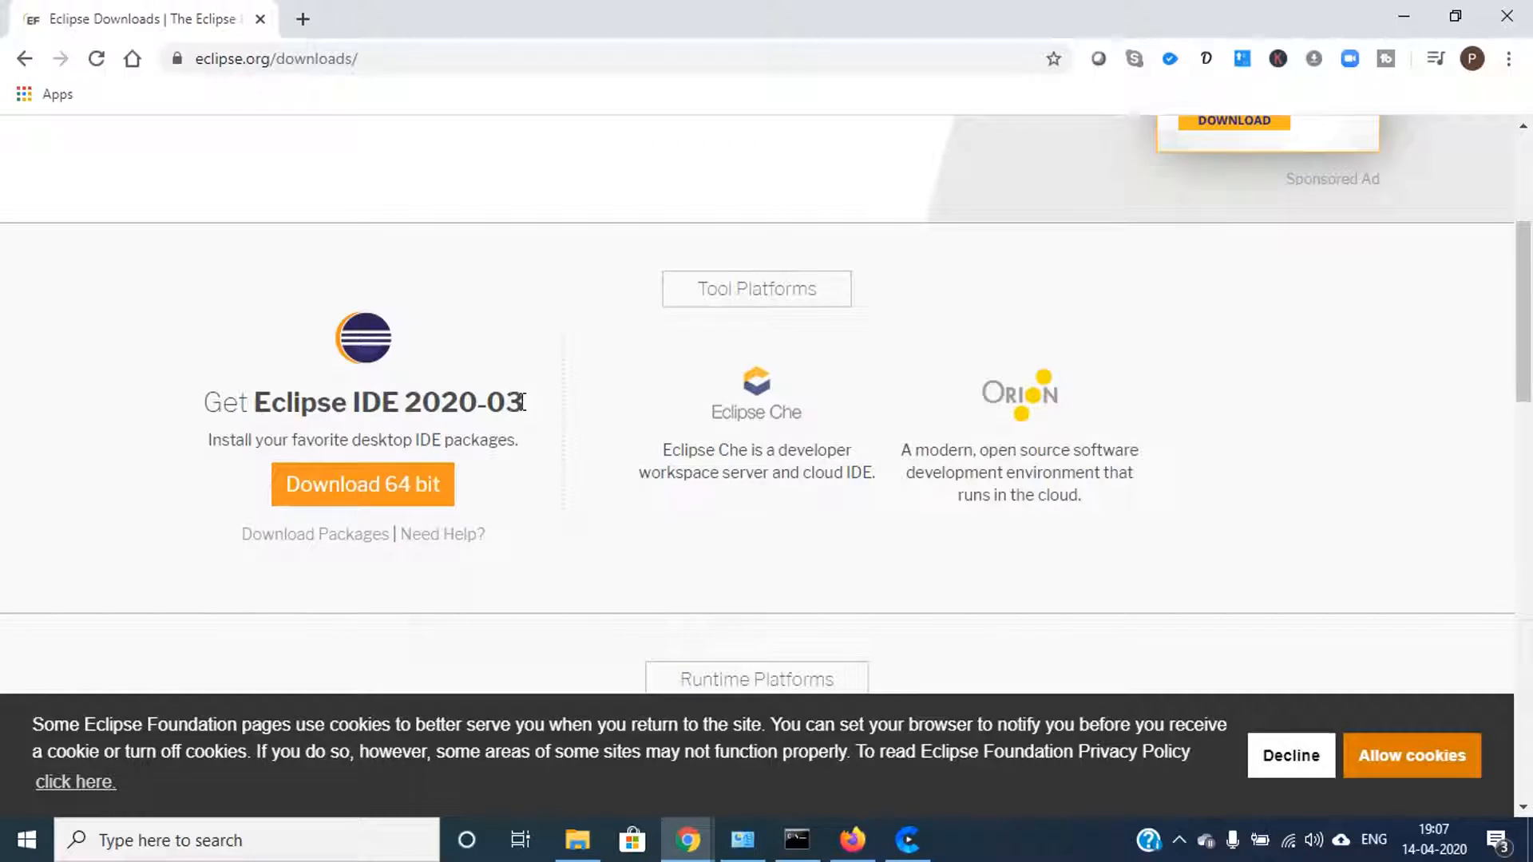
drag(524, 402, 485, 401)
click(393, 496)
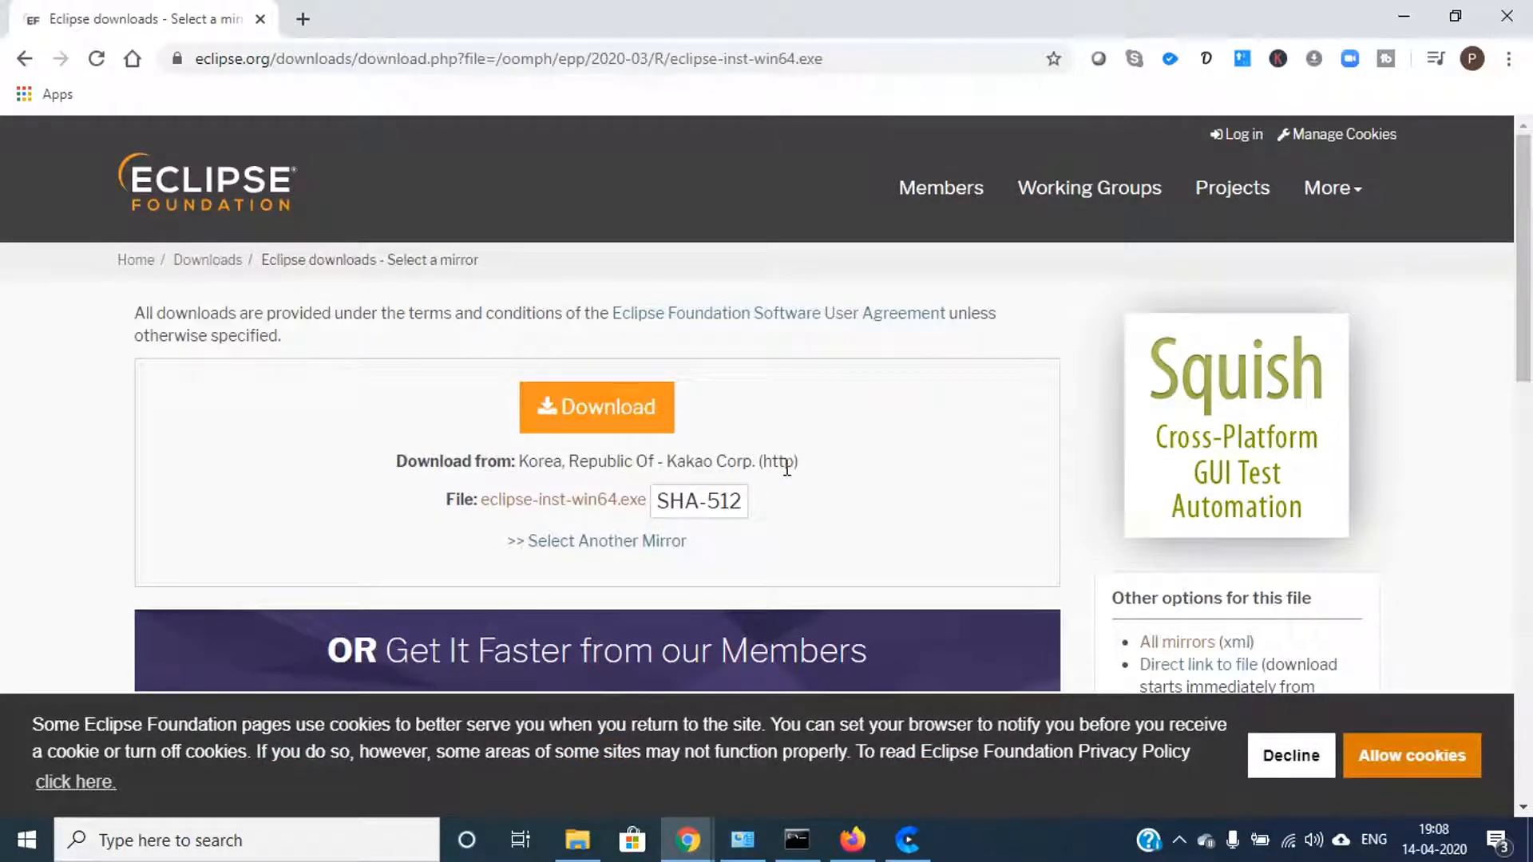
Download eclipse-inst-win64.exe from the offered mirror and run the downloaded installer.
scroll(787, 468, down, 2)
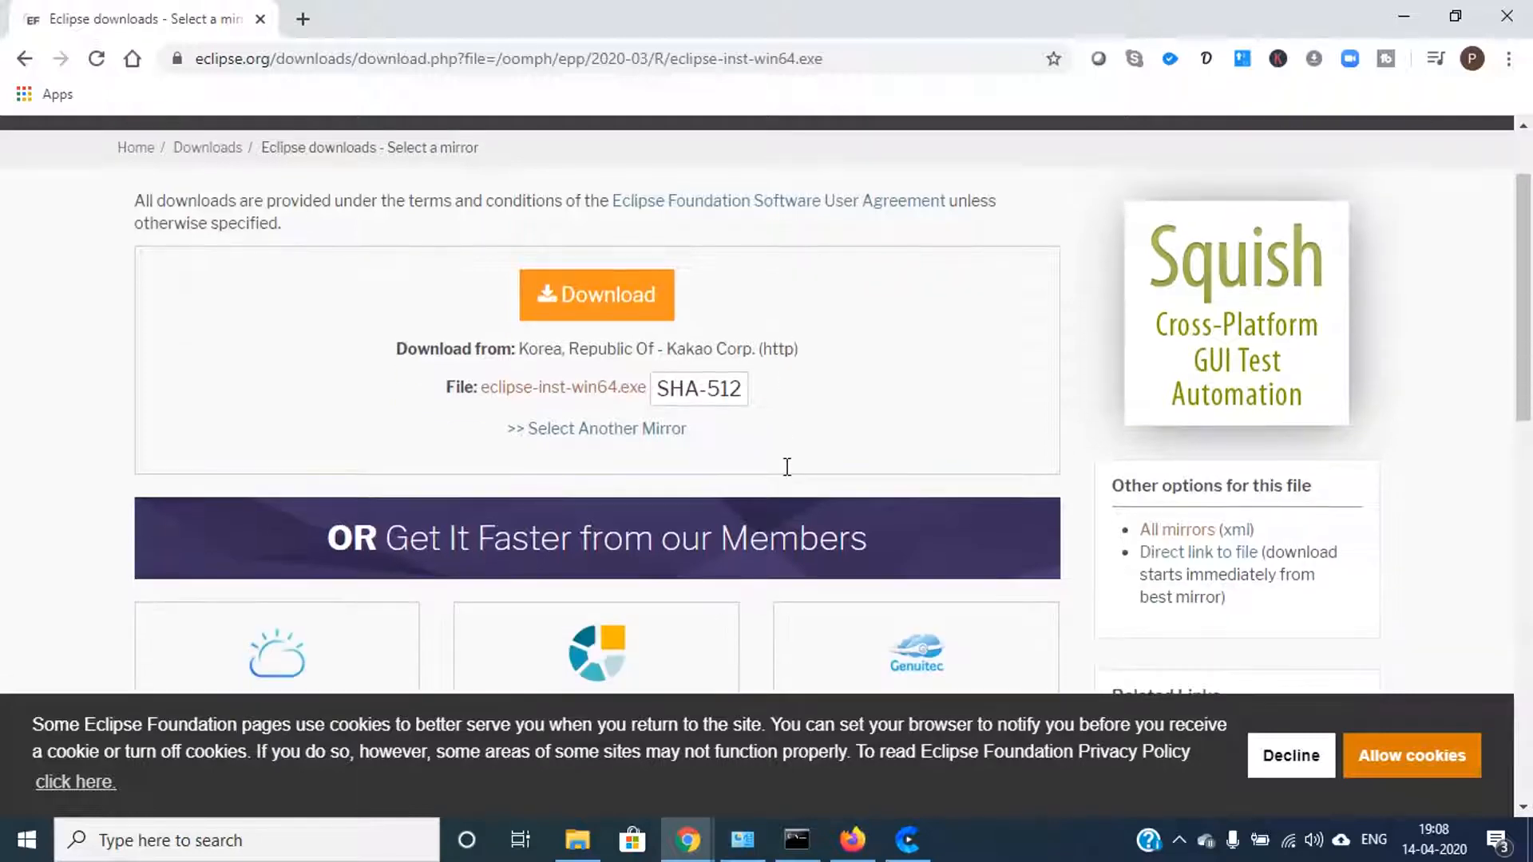
click(627, 302)
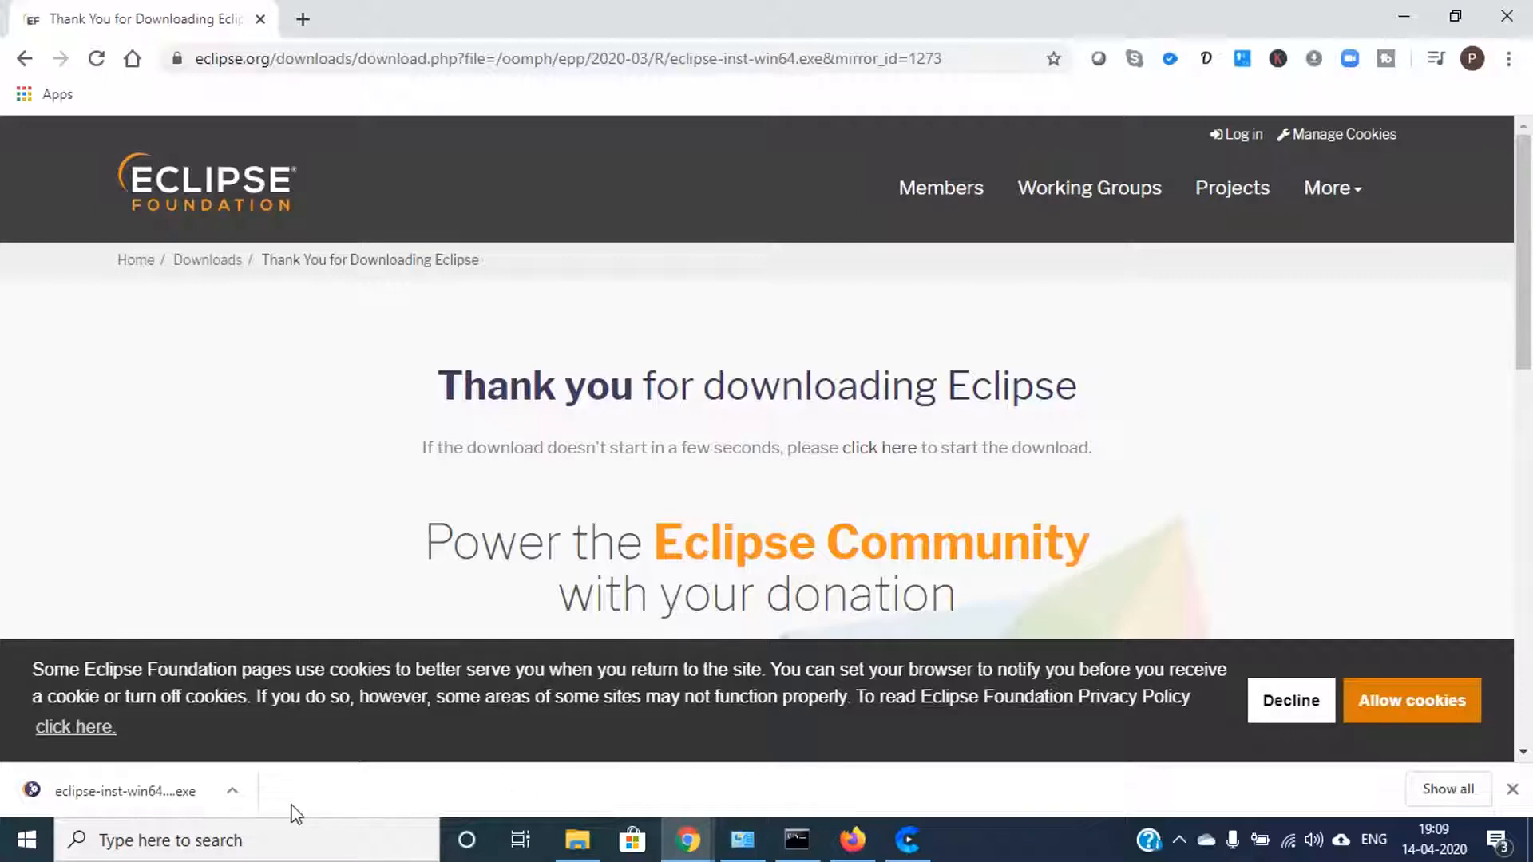
click(189, 806)
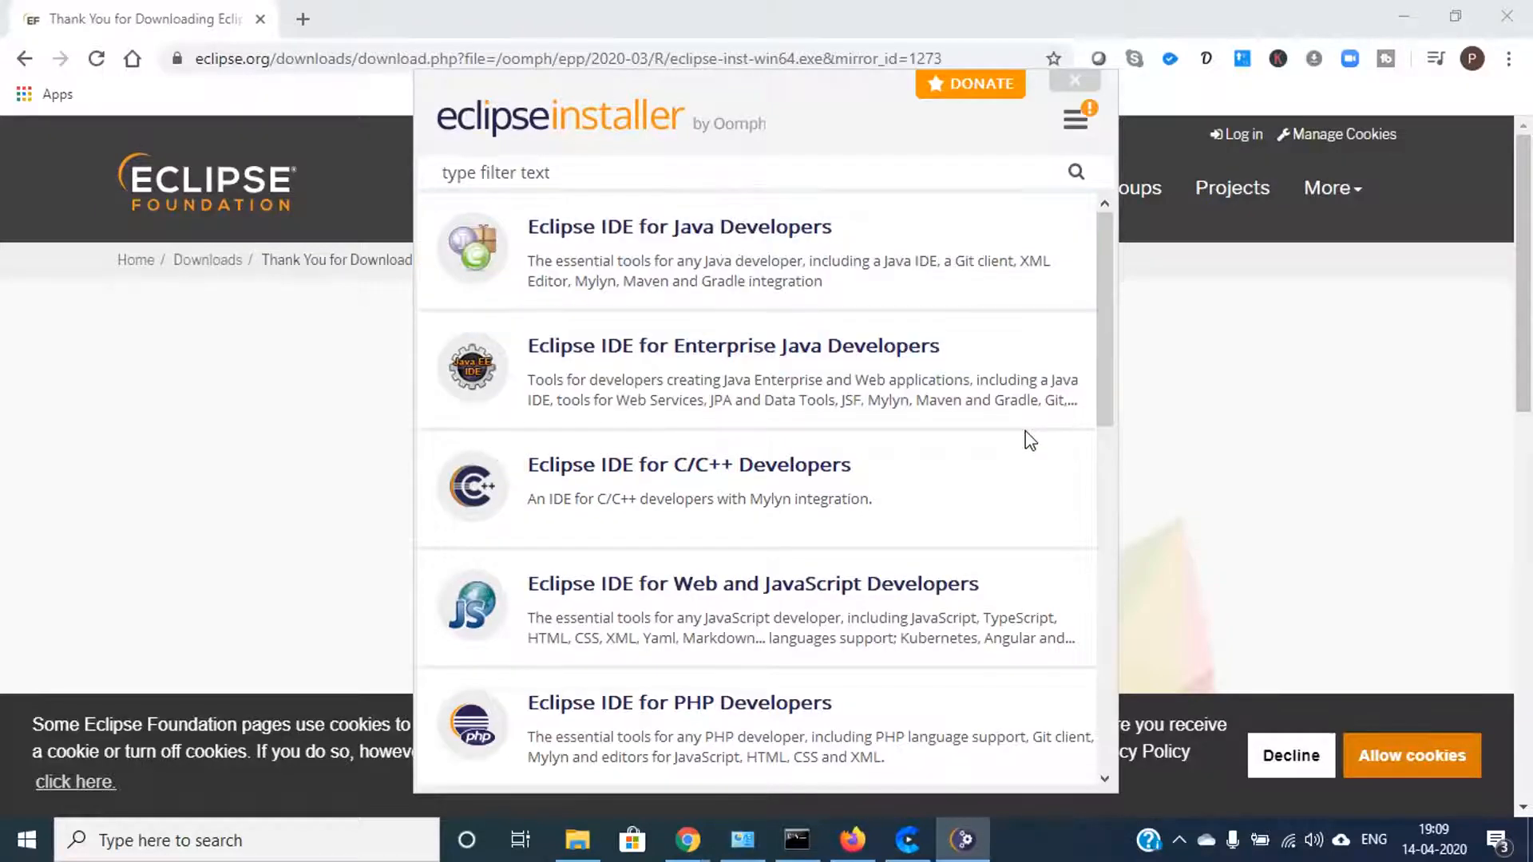
Choose Eclipse IDE for Enterprise Java Developers and install it with the preset Java VM, folder and shortcut options.
scroll(1003, 516, down, 1)
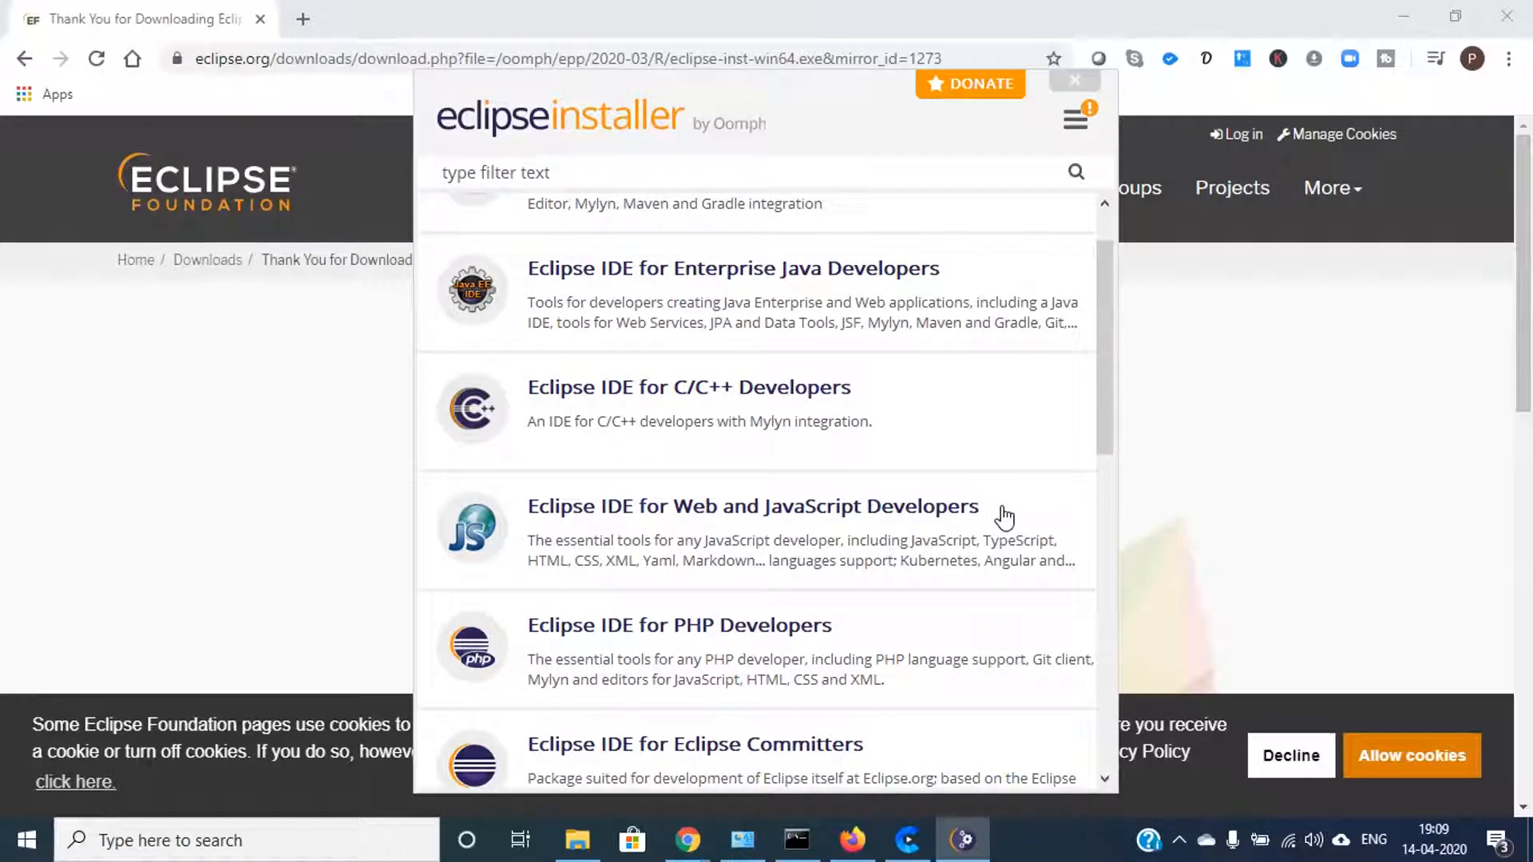
scroll(1002, 517, down, 1)
scroll(989, 535, up, 2)
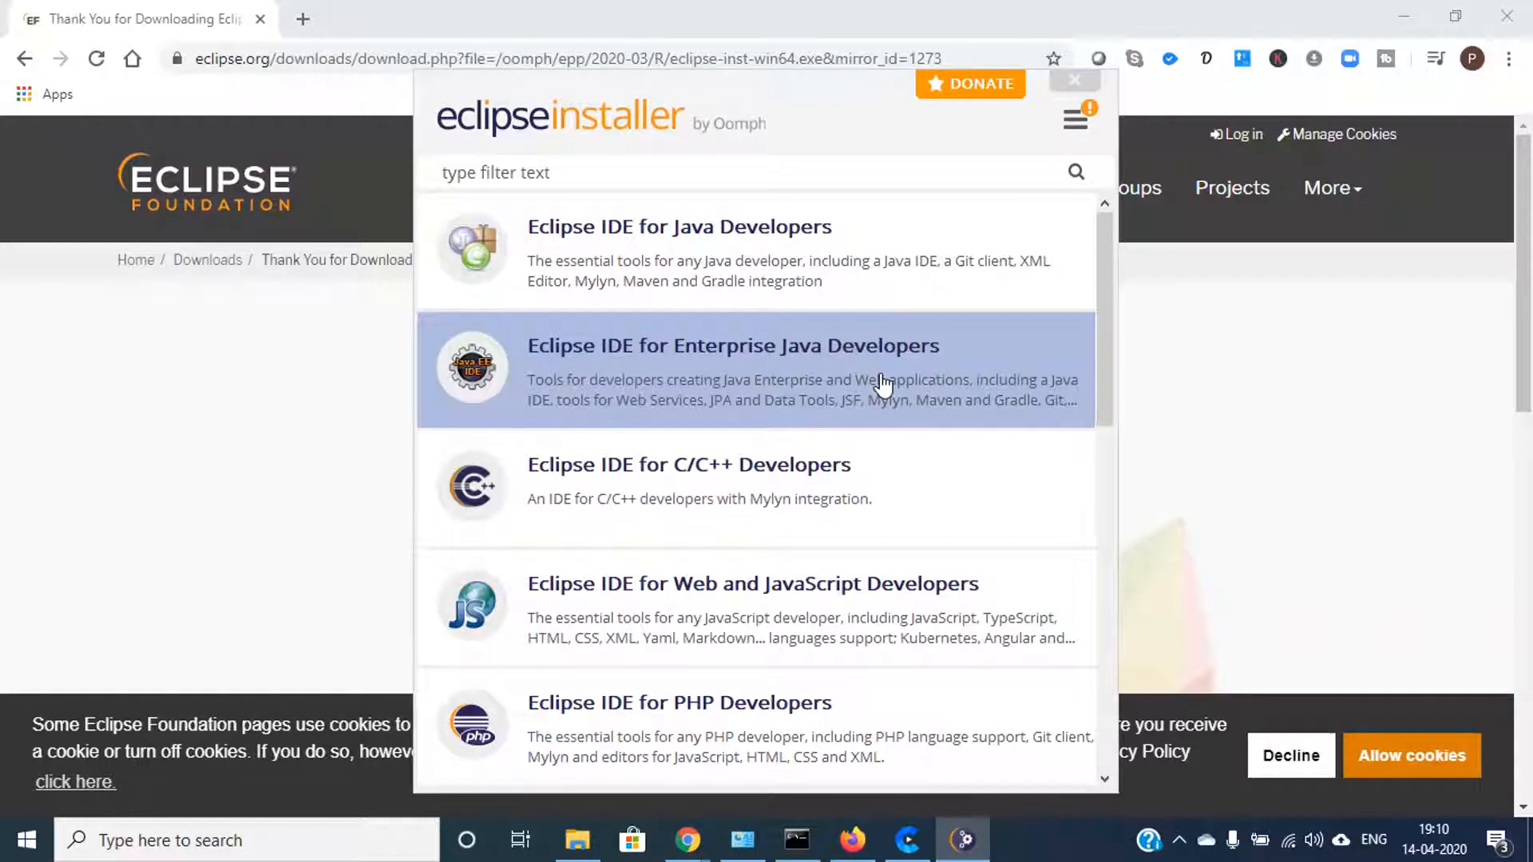
click(835, 375)
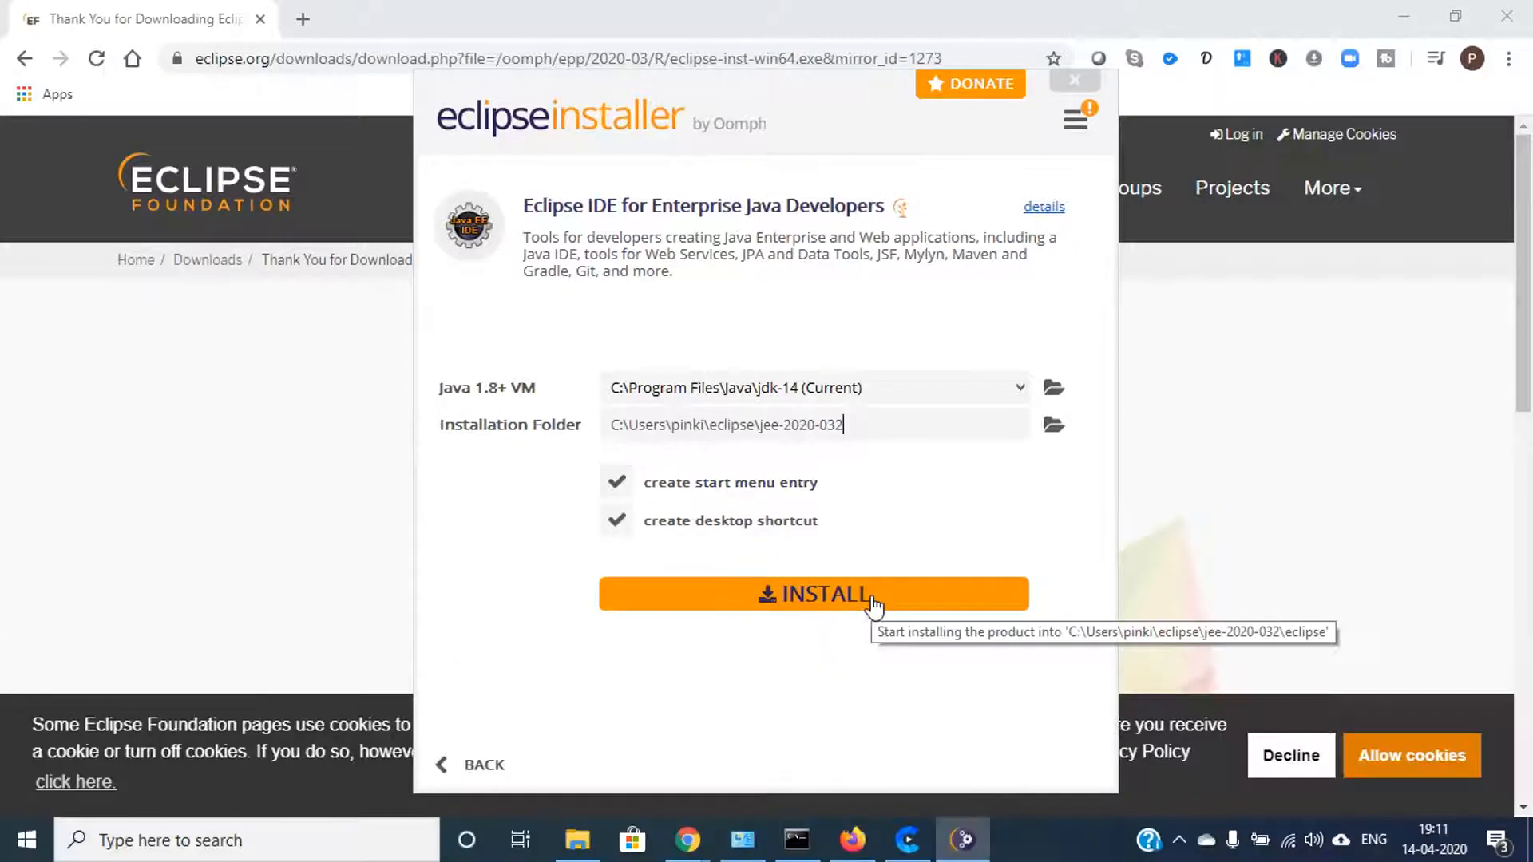
click(874, 604)
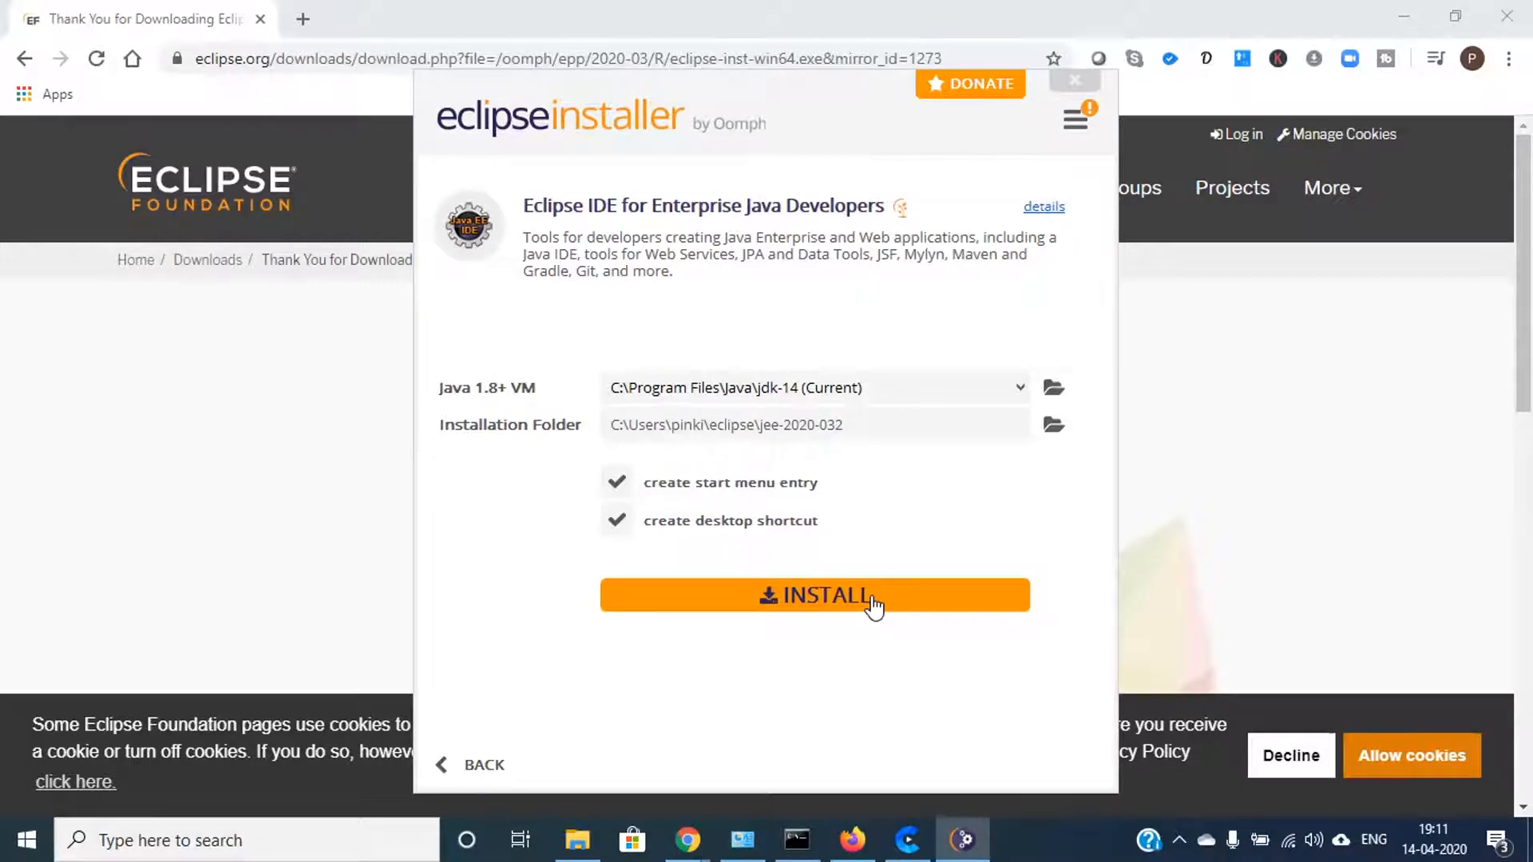
click(873, 604)
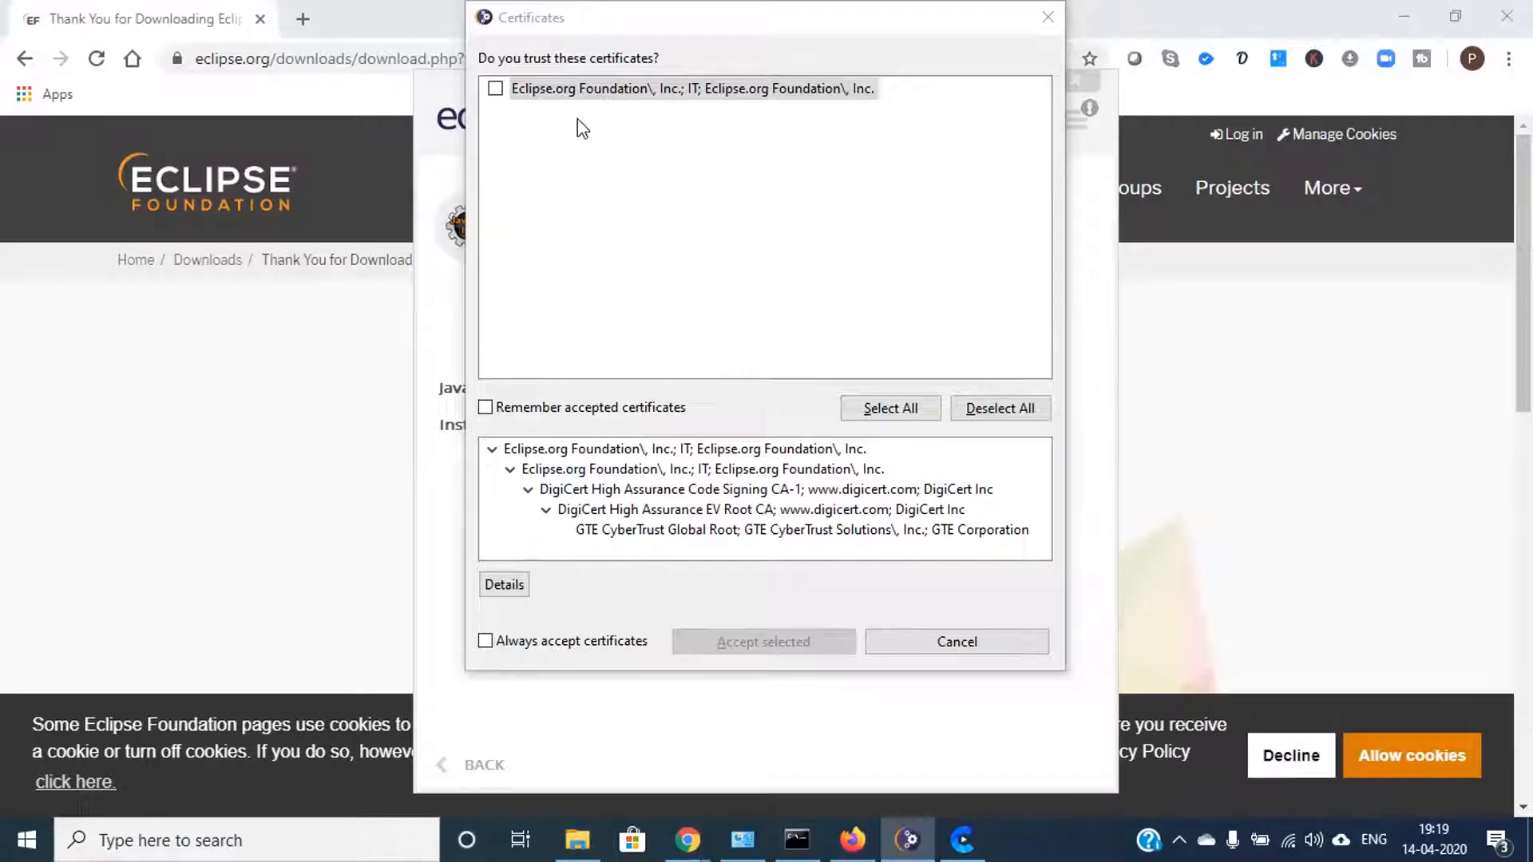
Trust the Eclipse.org Foundation certificate, enable remembering accepted certificates, and accept the selection.
click(495, 88)
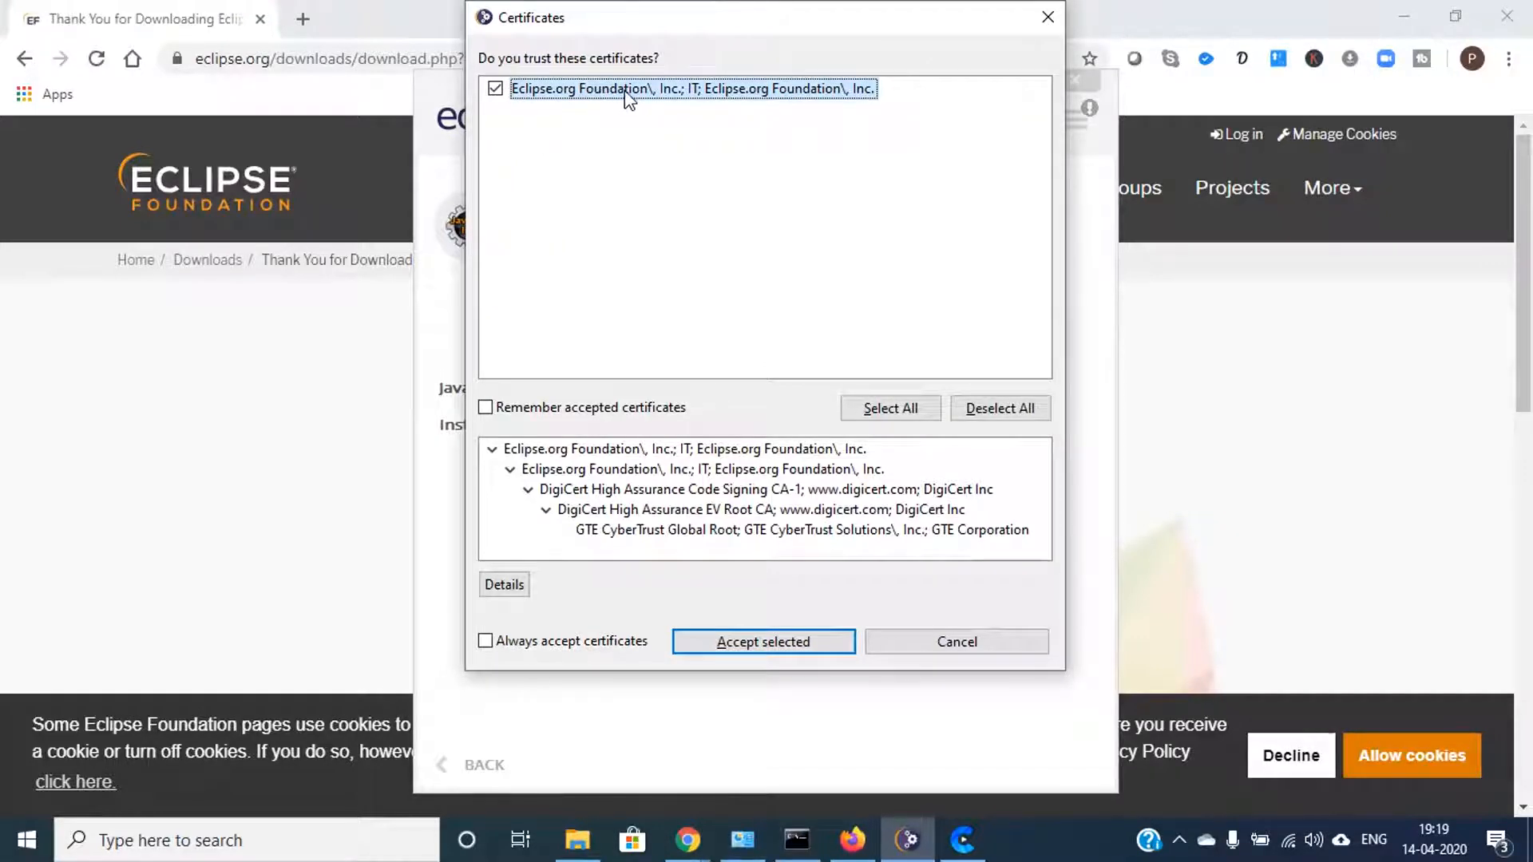
click(488, 409)
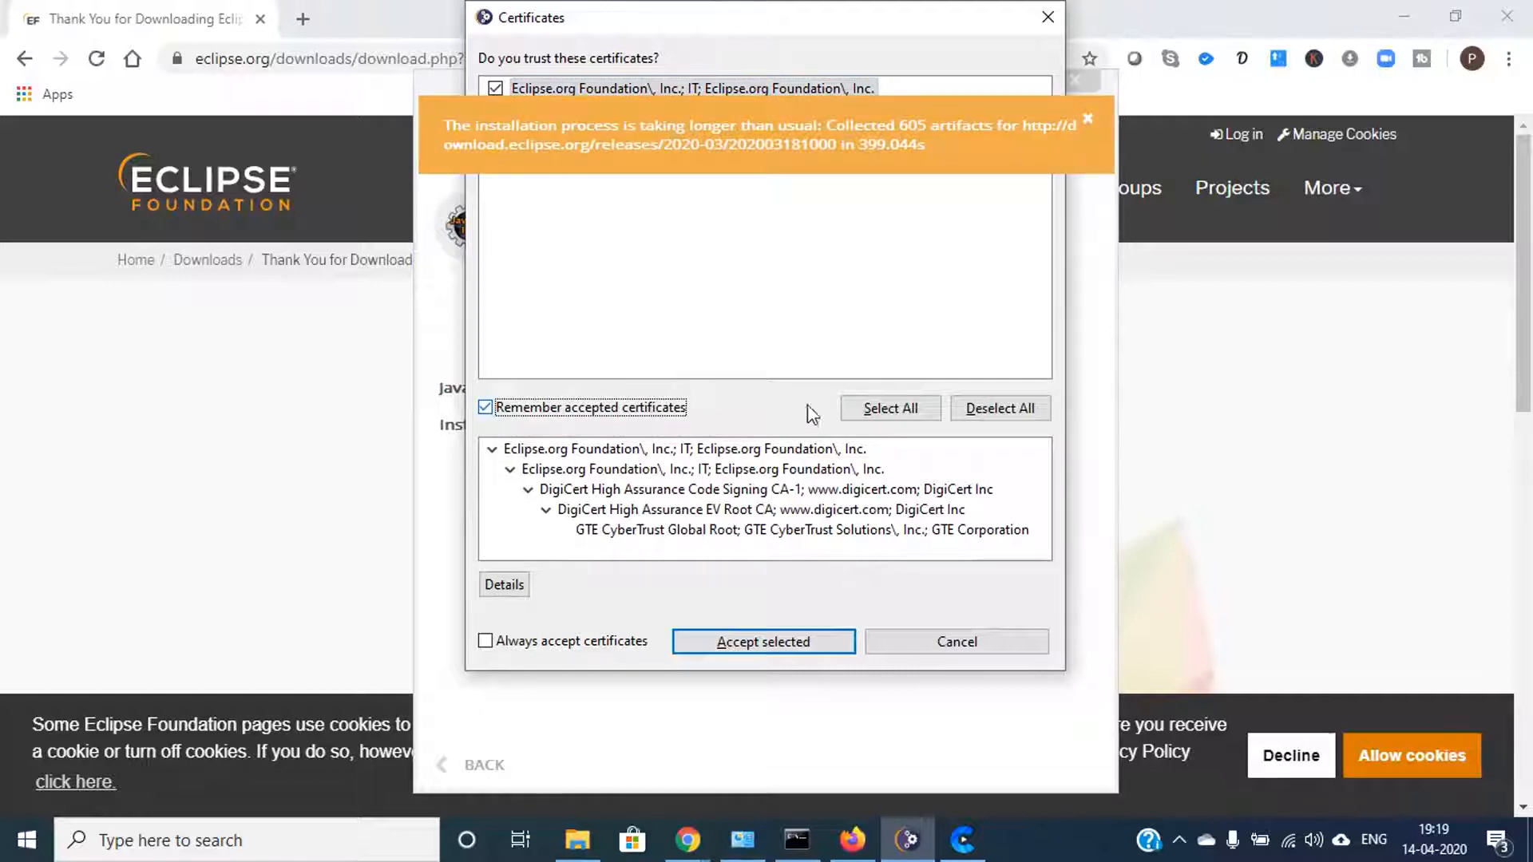
click(895, 419)
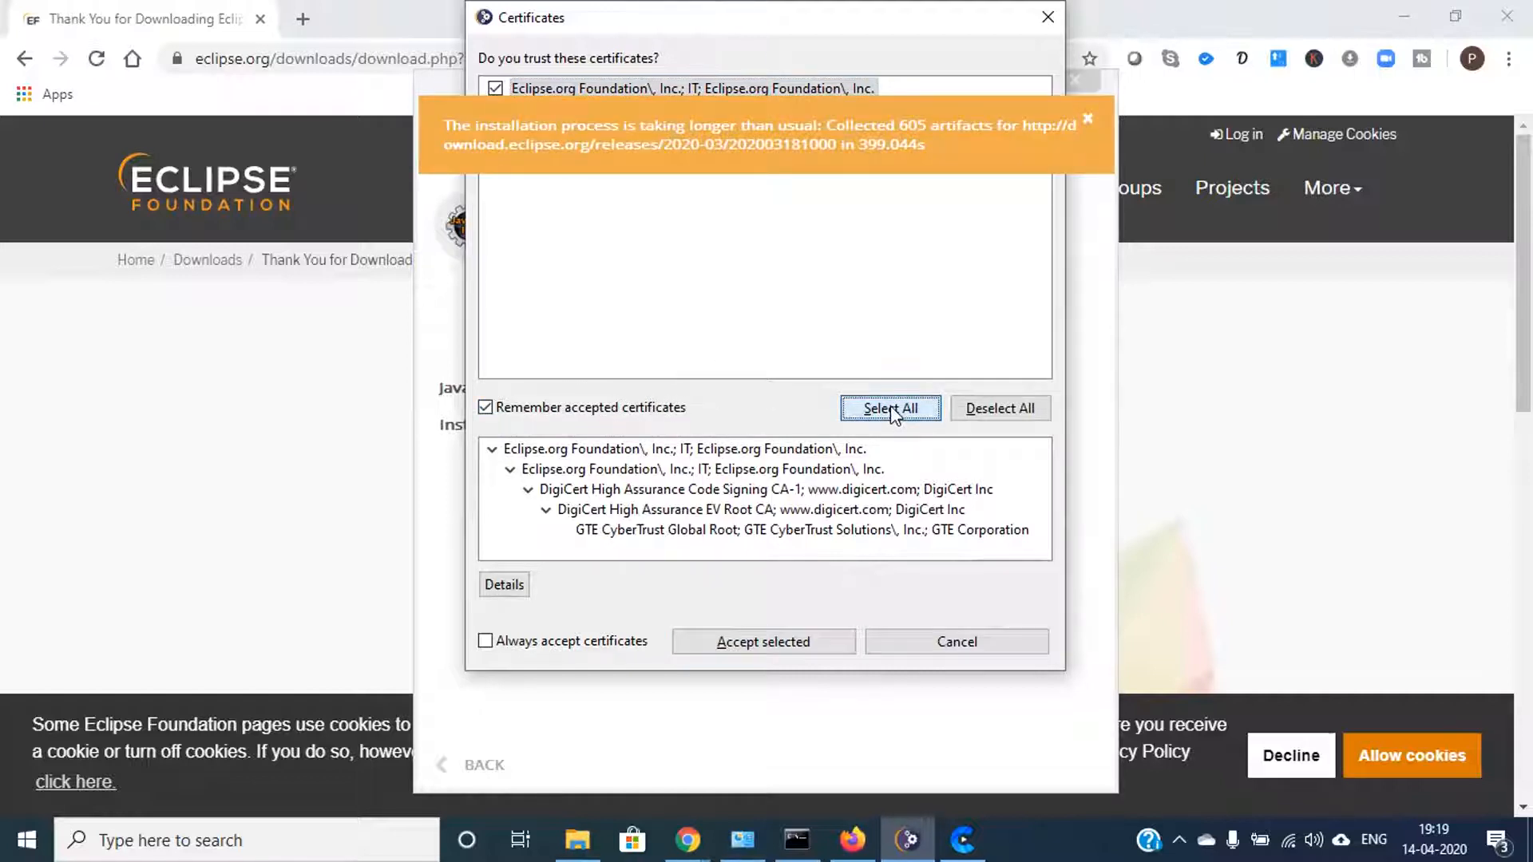
click(774, 643)
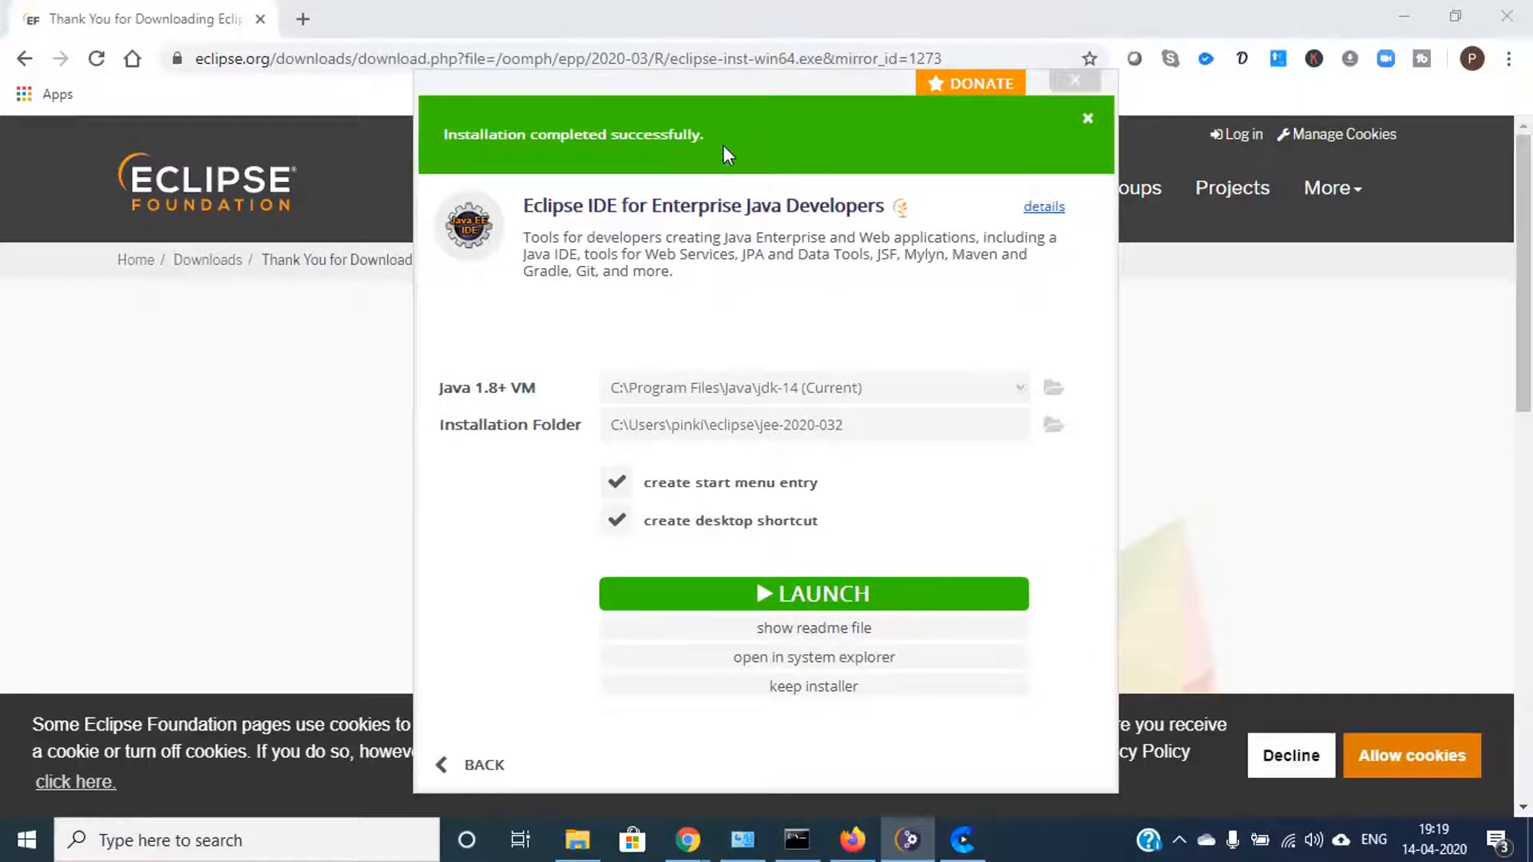
Dismiss the installation notification and launch the installed Eclipse IDE.
click(691, 134)
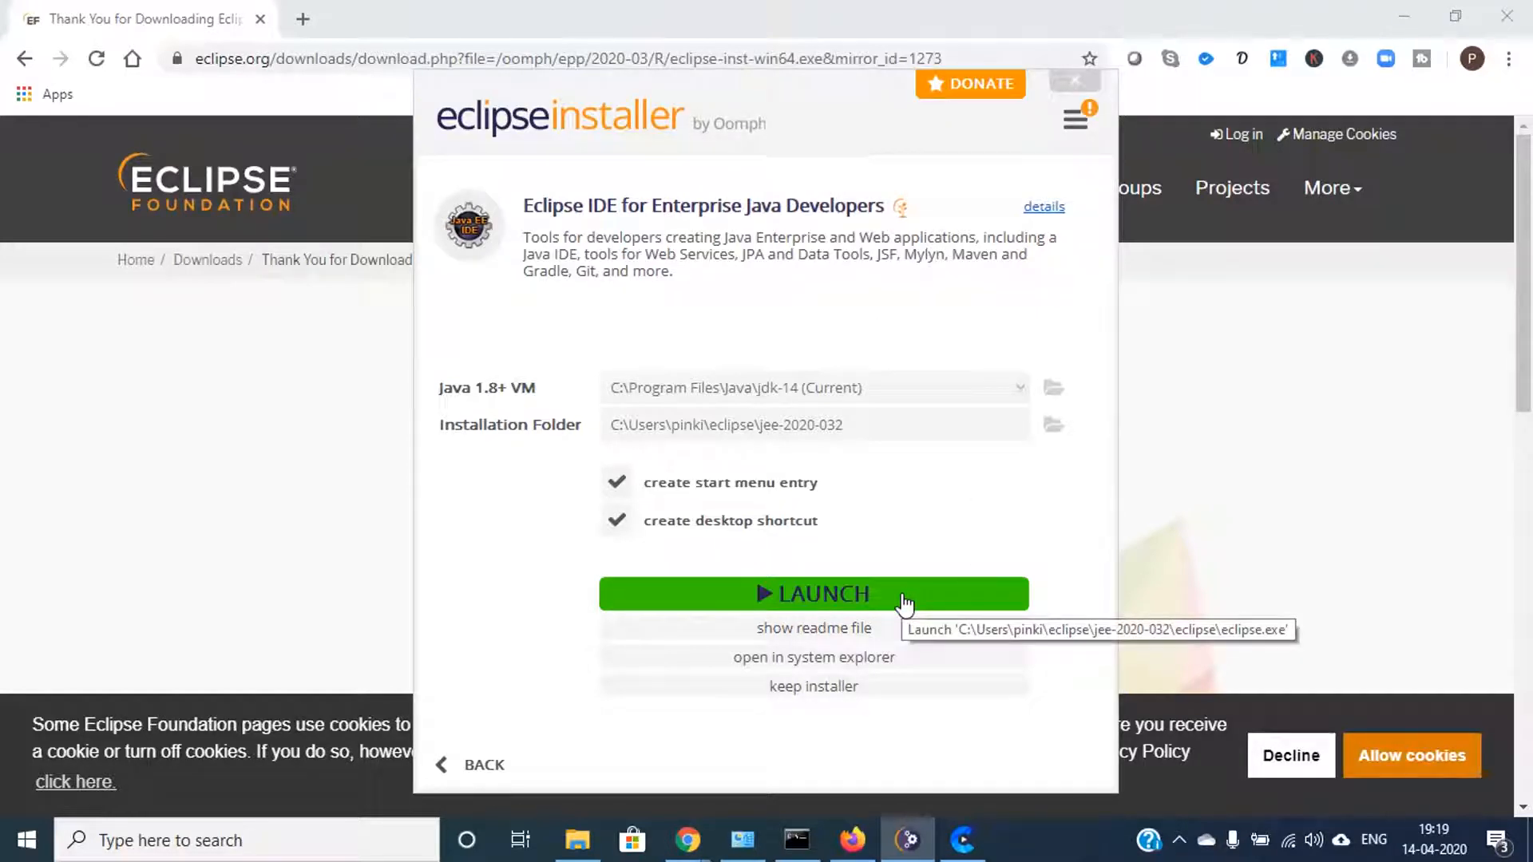
click(904, 599)
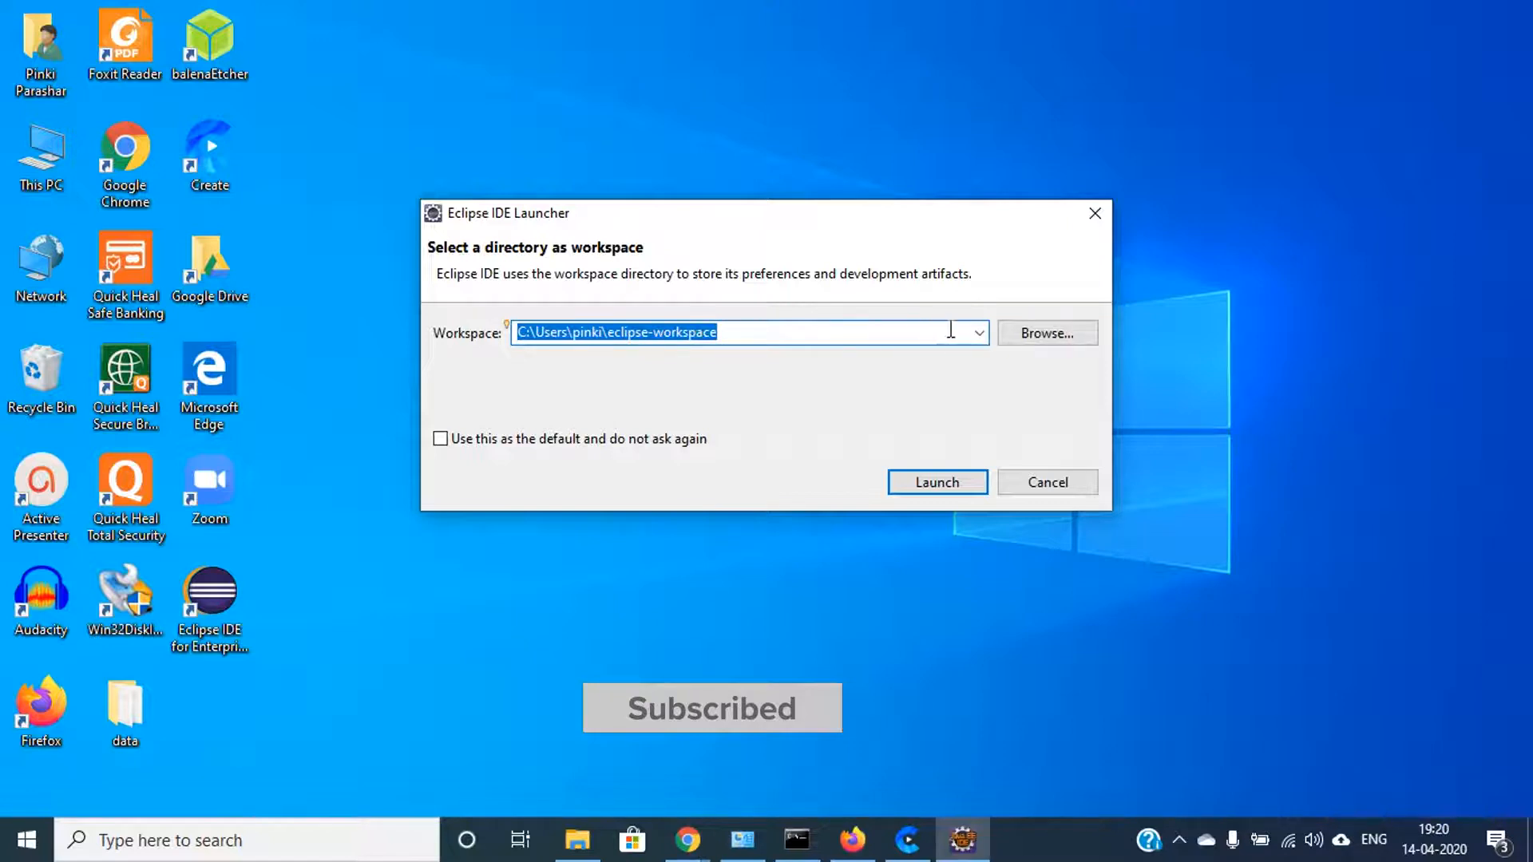
Browse for a workspace directory and open the code folder on New Volume (D:).
click(1004, 332)
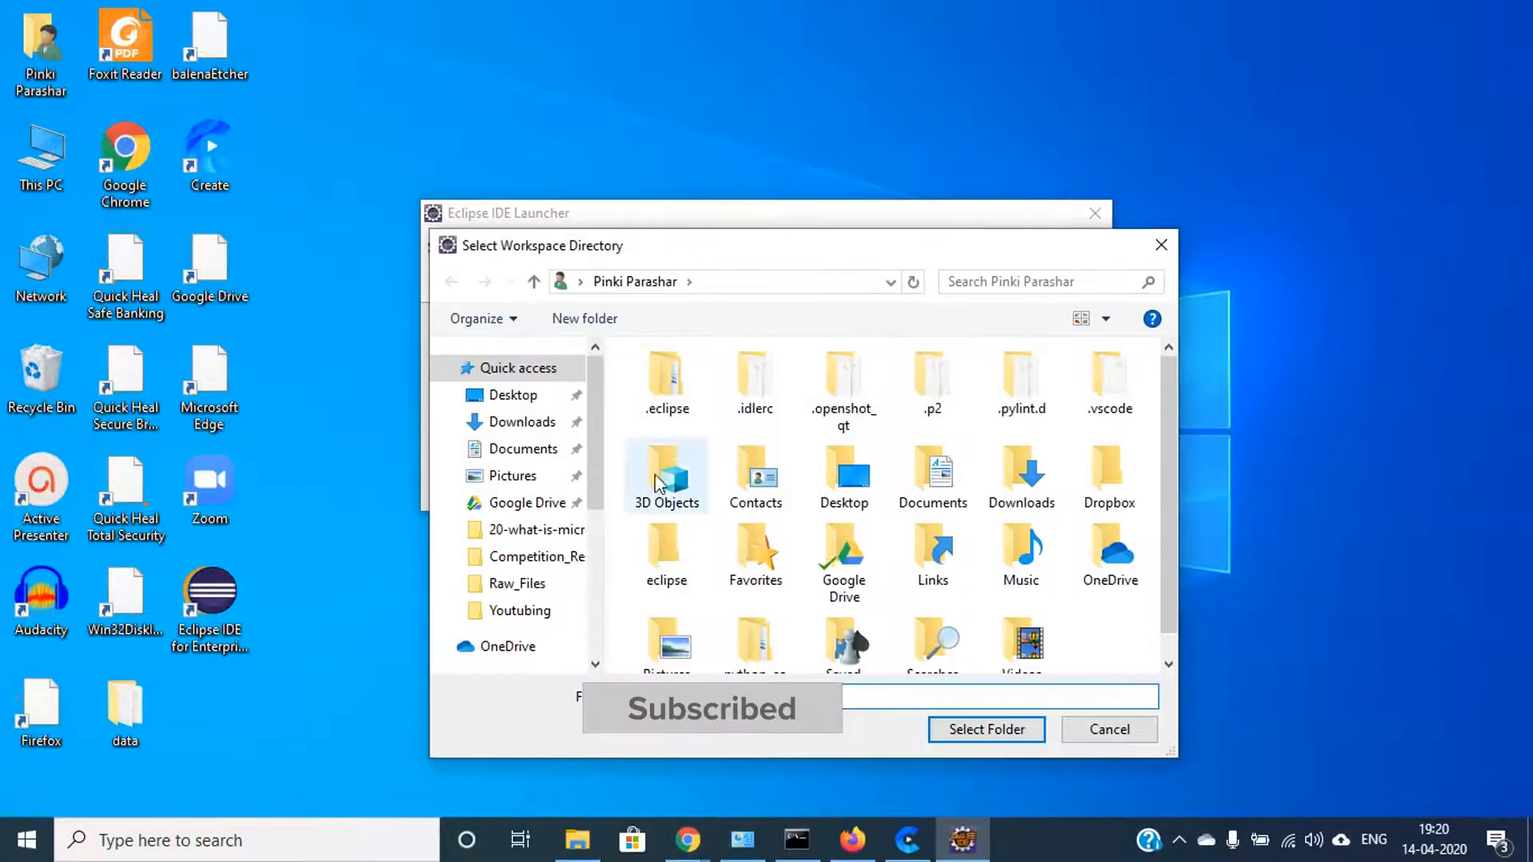
scroll(530, 574, down, 1)
click(519, 584)
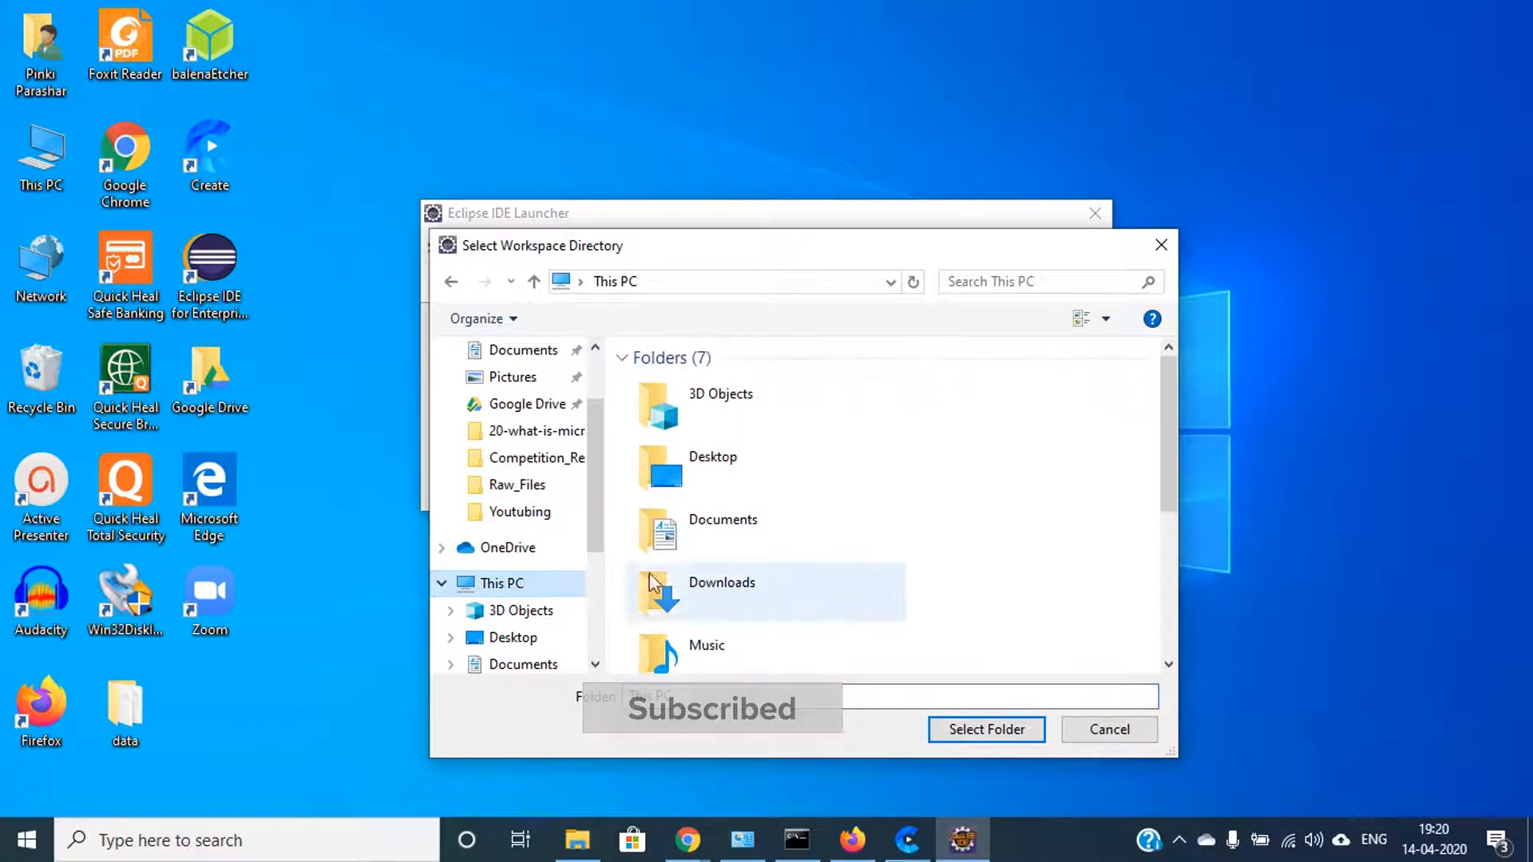
scroll(844, 547, down, 3)
double_click(802, 624)
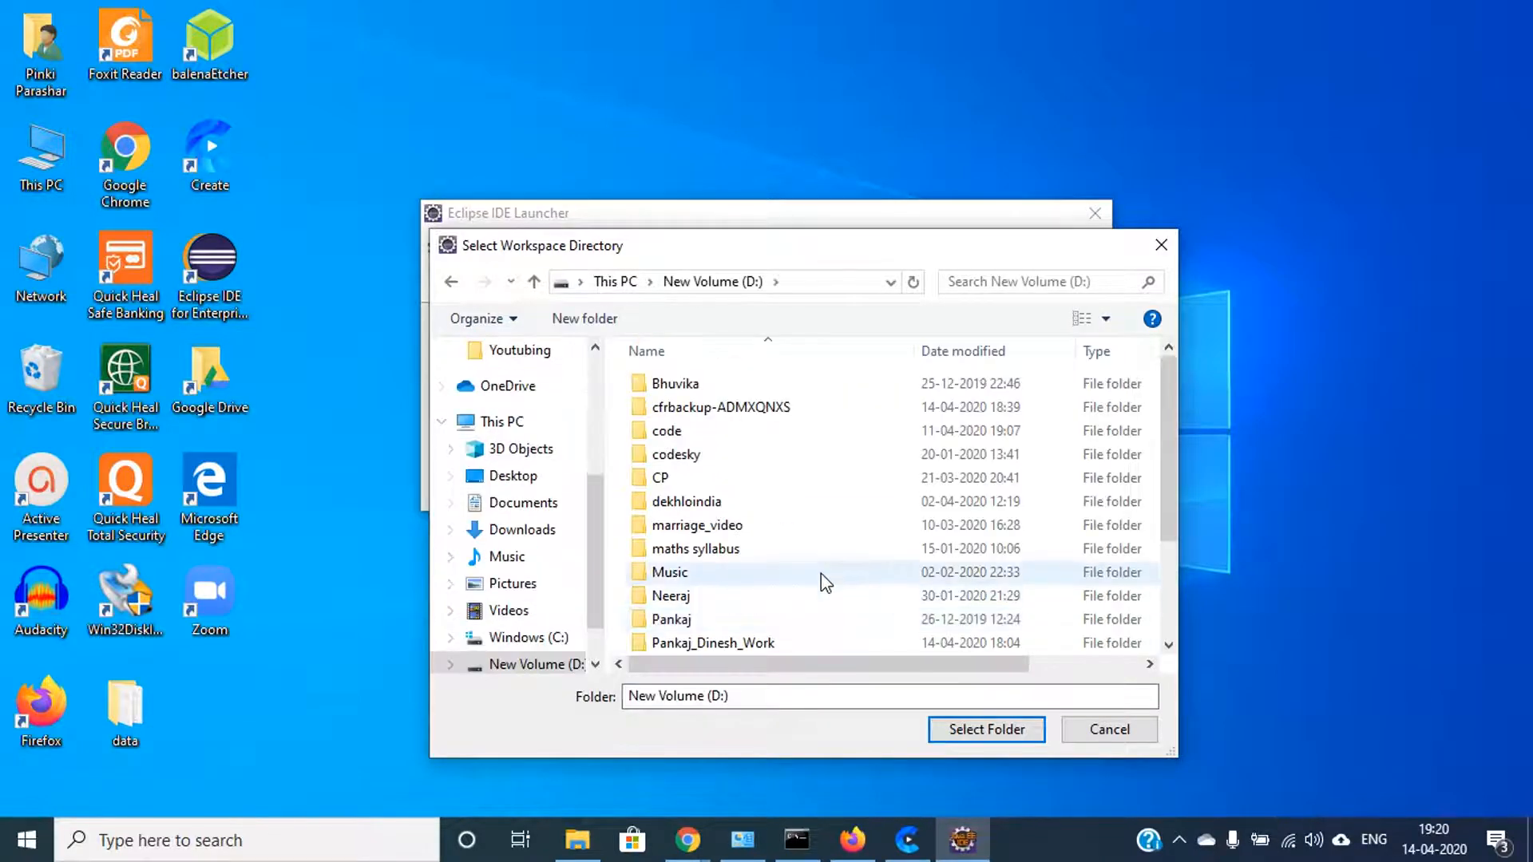
scroll(821, 573, down, 2)
scroll(821, 573, up, 2)
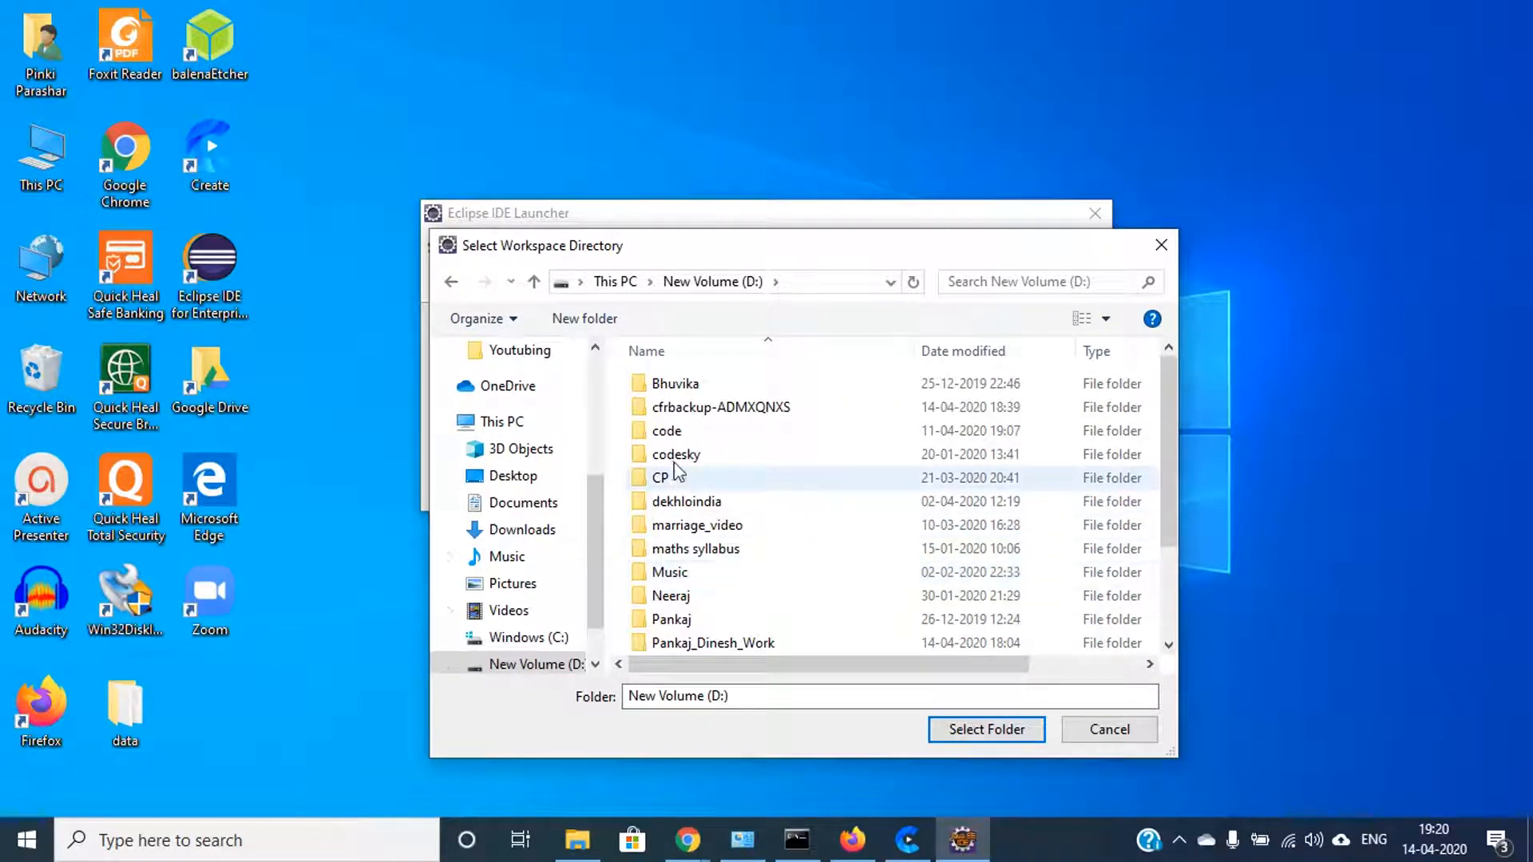
click(676, 438)
double_click(677, 441)
Create a new folder named java-code inside the code folder and select it as the workspace directory.
click(584, 319)
text(java-)
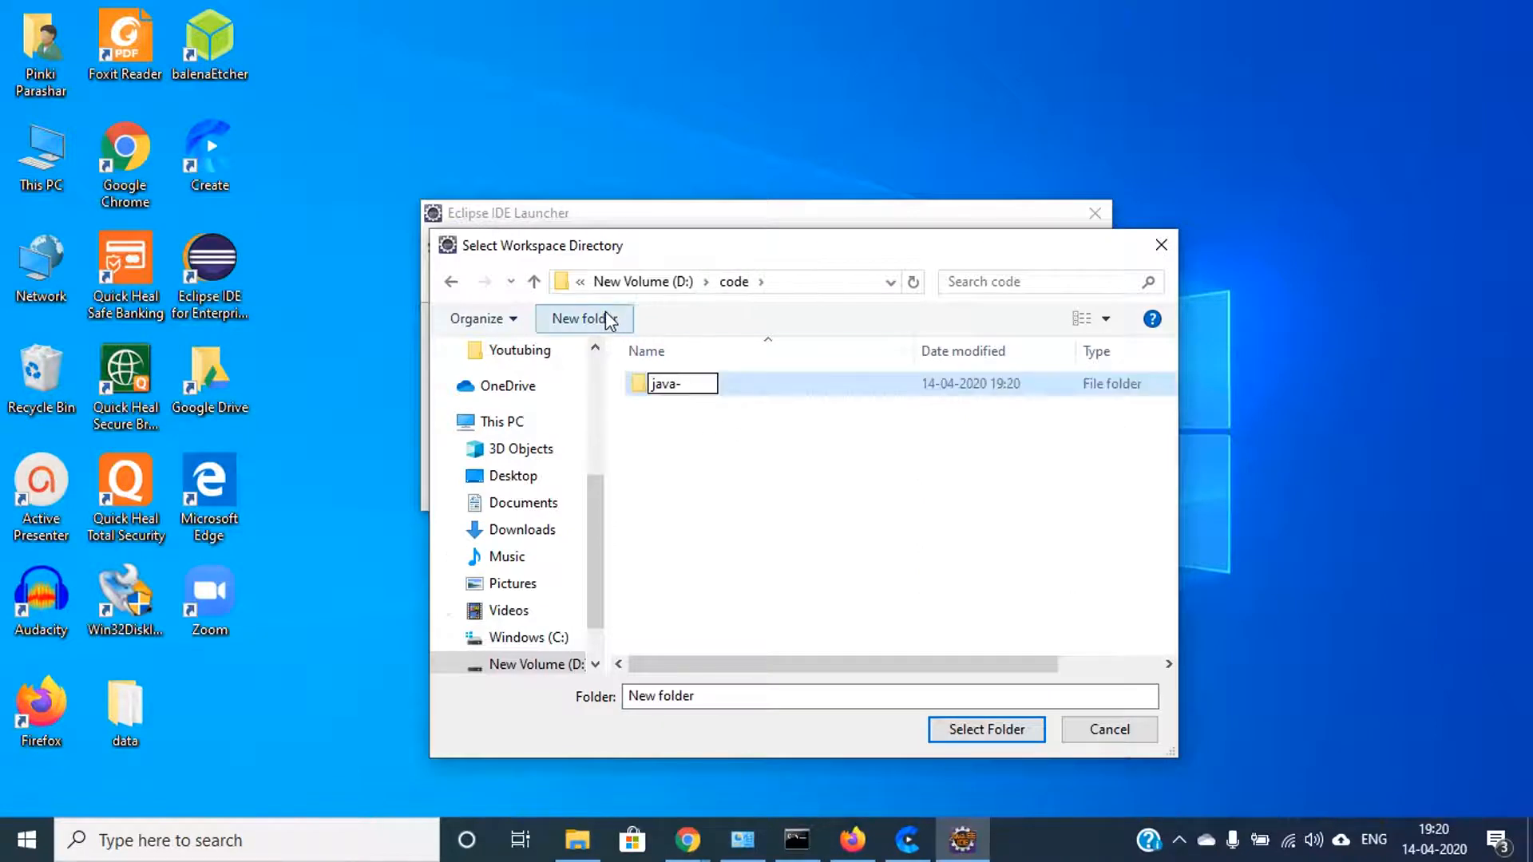
key(BackSpace)
text(-code)
key(Return)
key(Return)
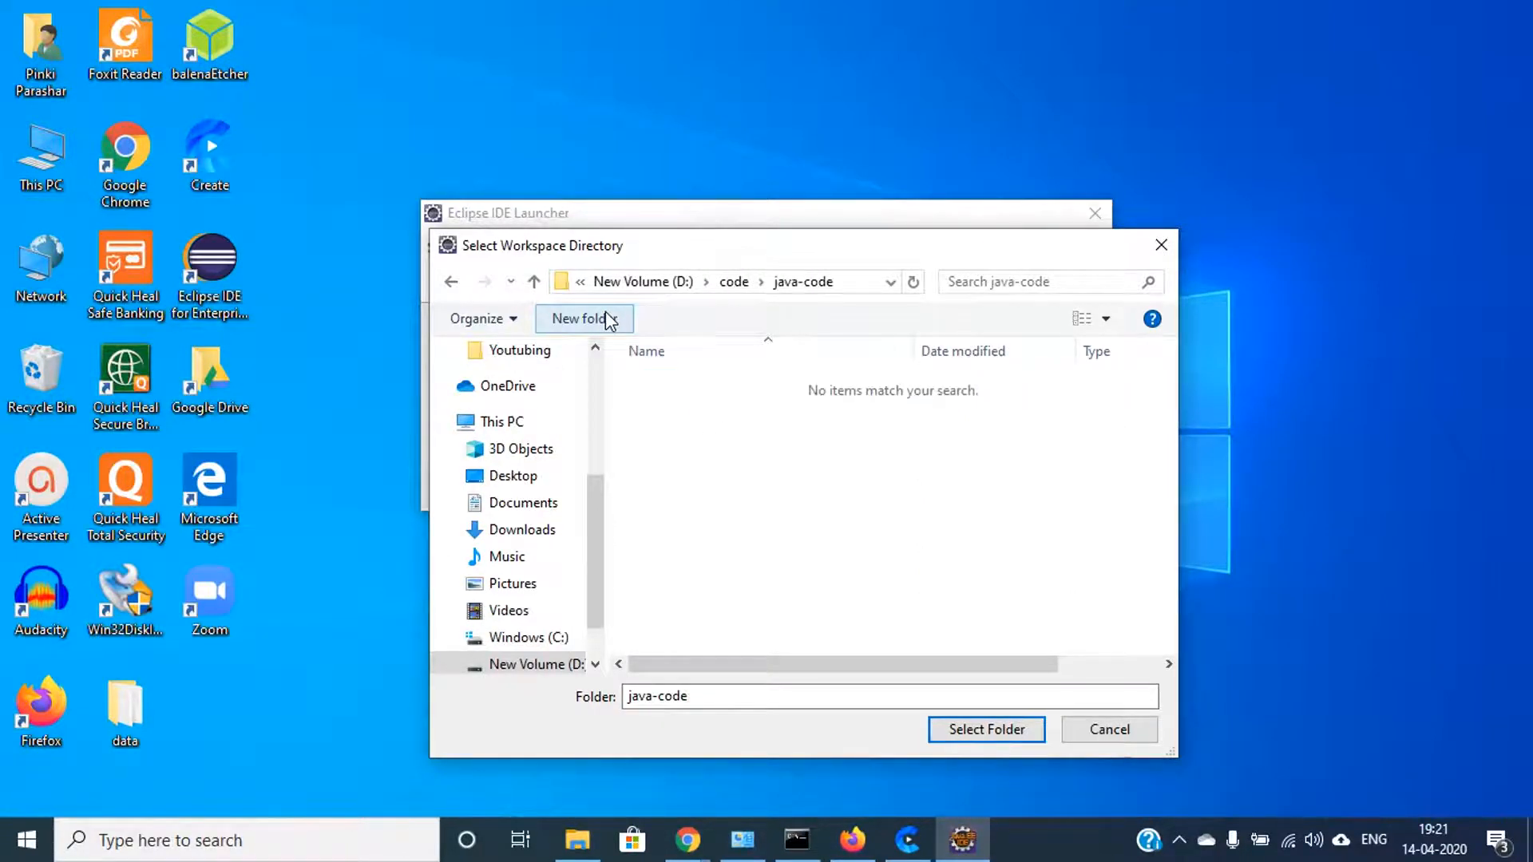
click(940, 730)
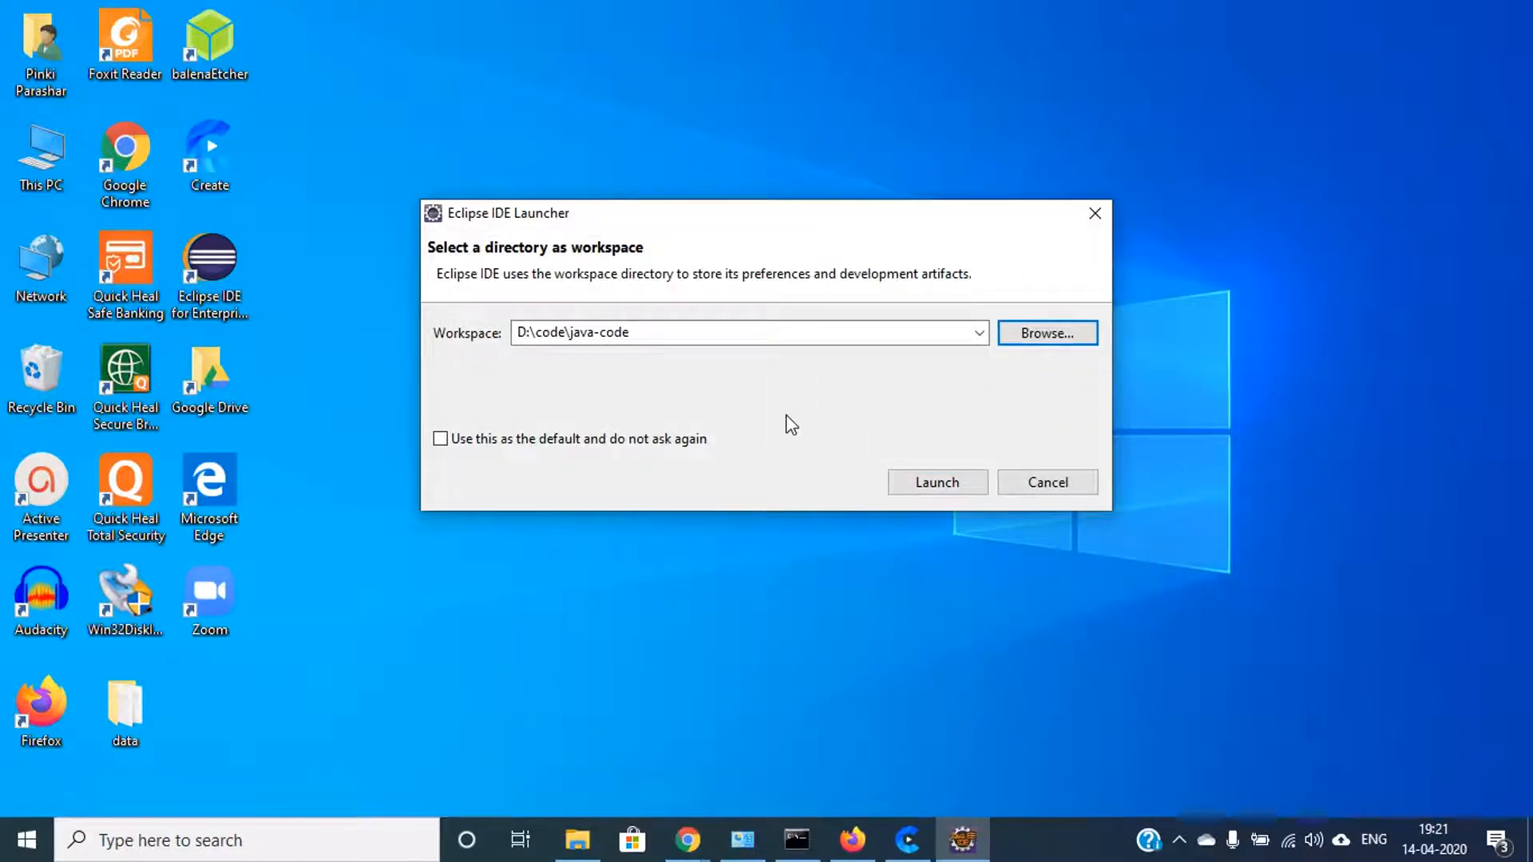
Make D:\code\java-code the default workspace without asking again and launch the IDE.
click(495, 441)
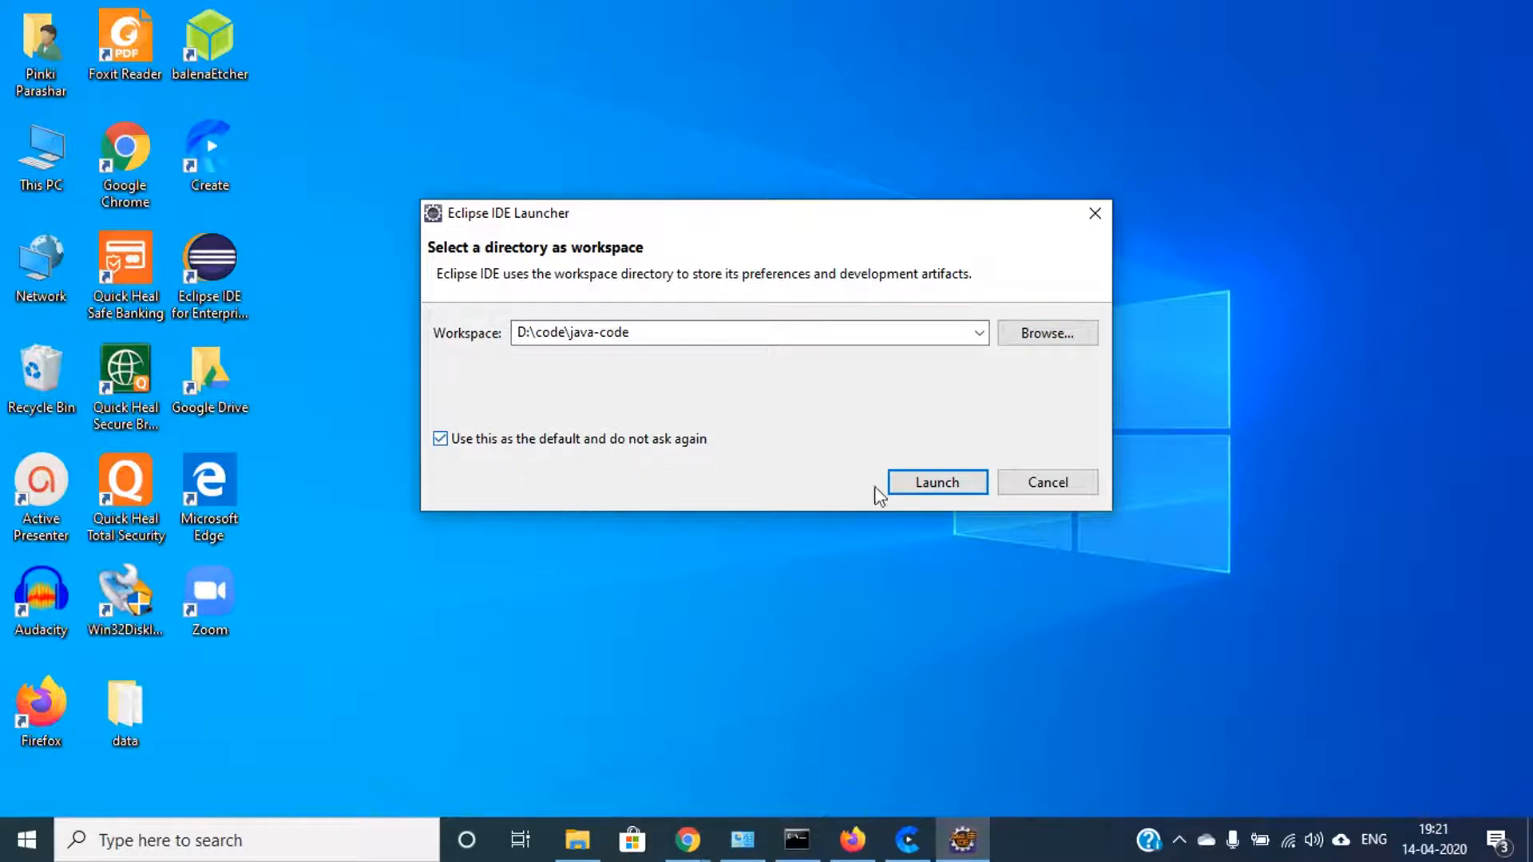
click(936, 484)
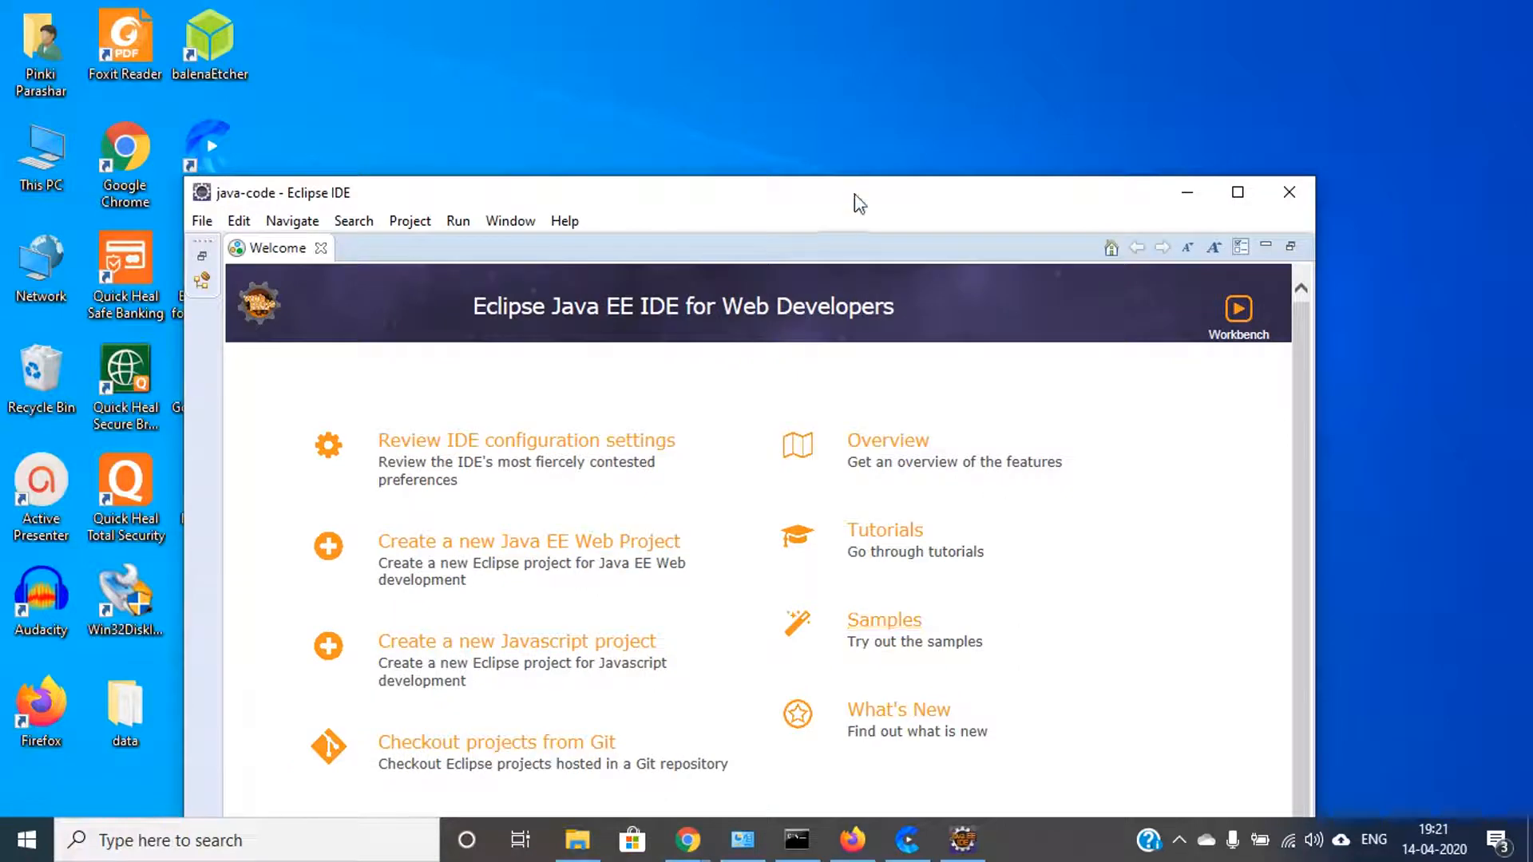
Move the Eclipse window to the upper edge of the desktop and close the Welcome page and Project Explorer view.
drag(855, 201, 952, 23)
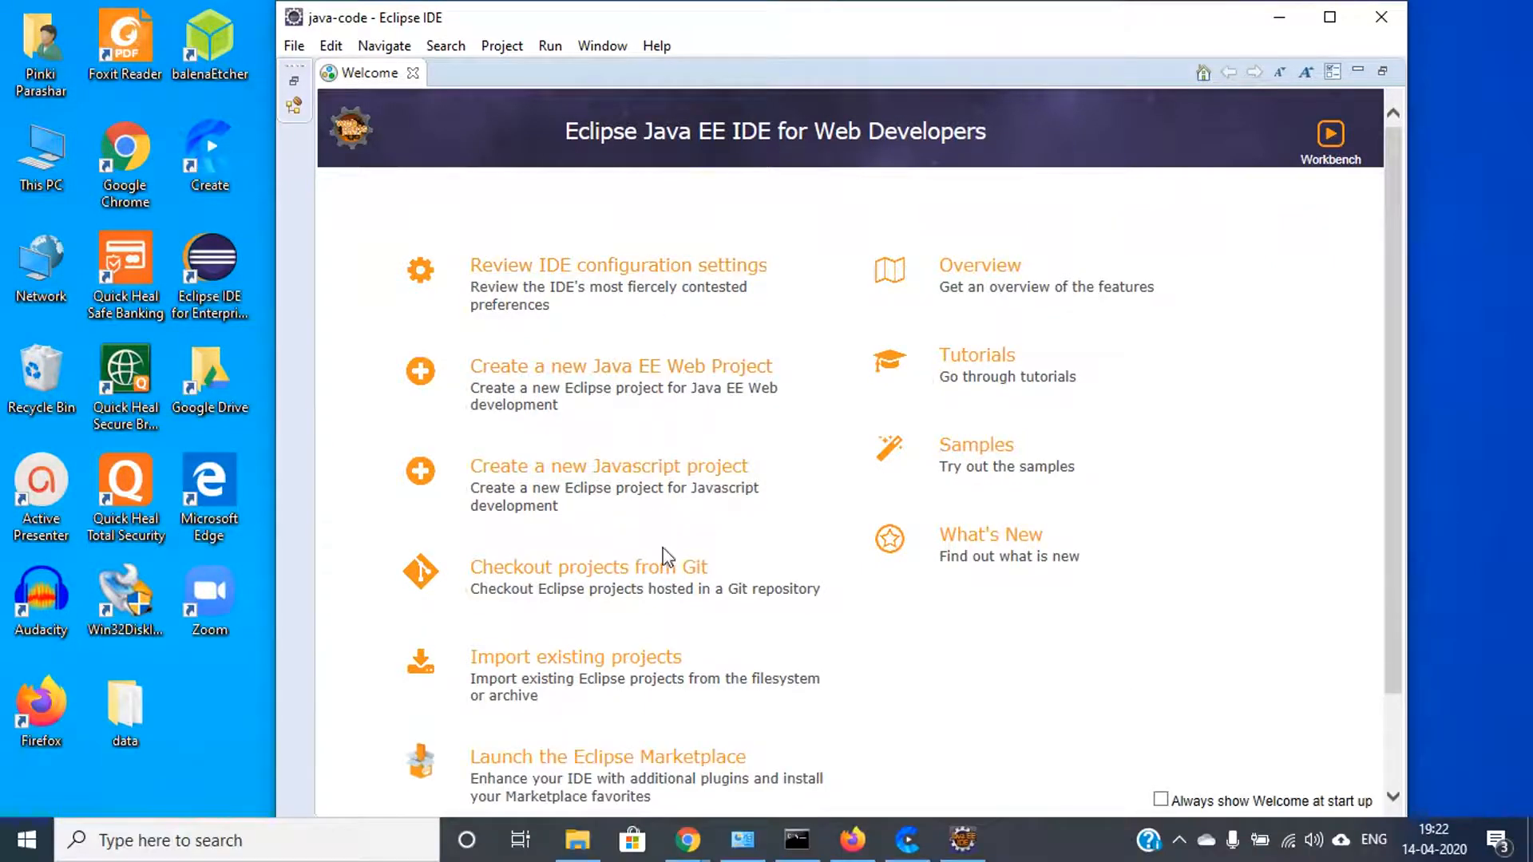
click(413, 77)
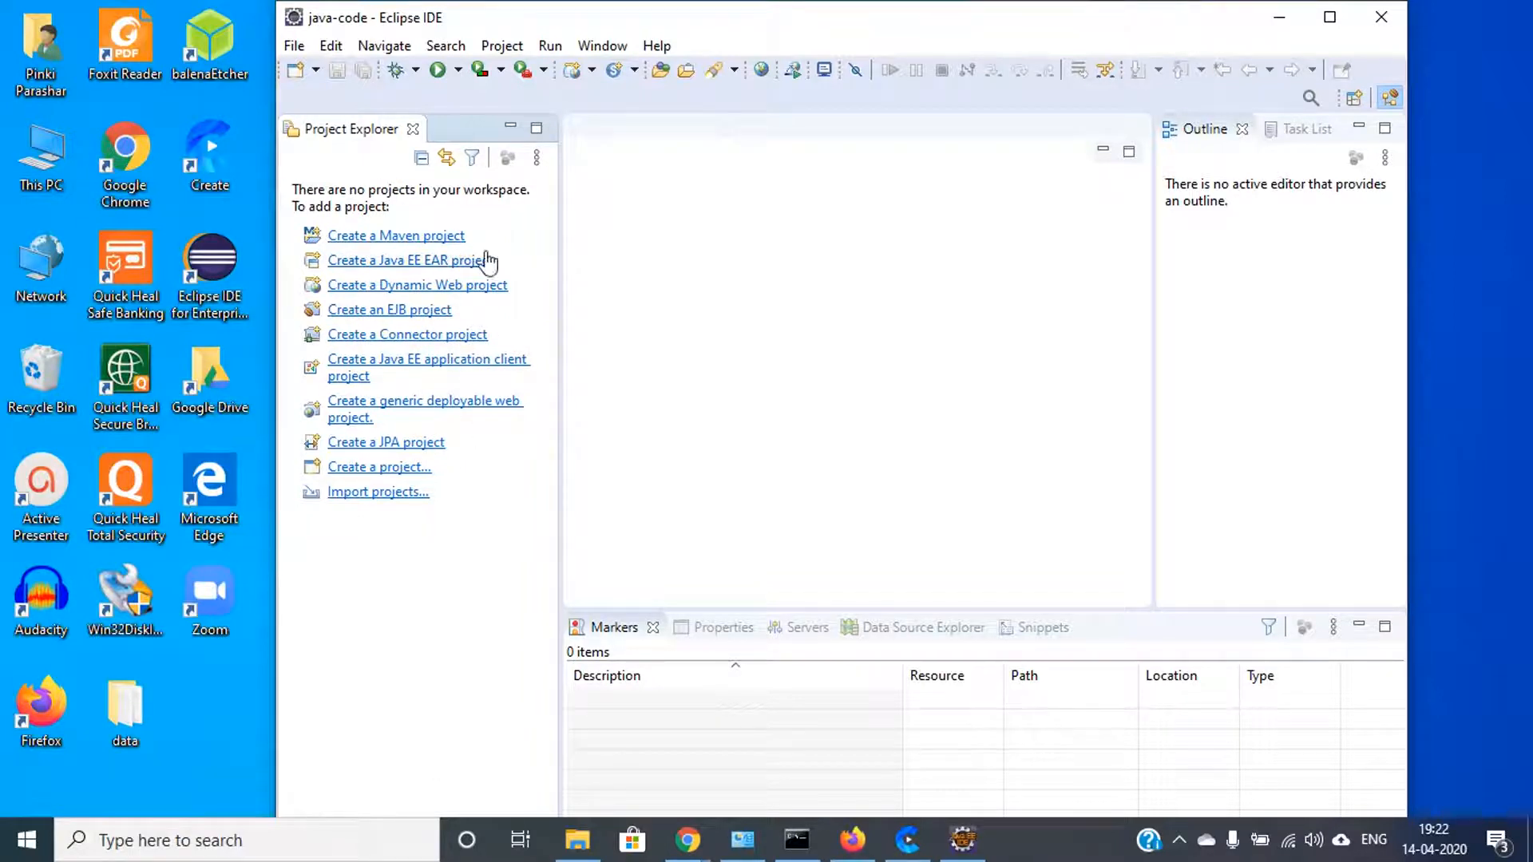
click(413, 130)
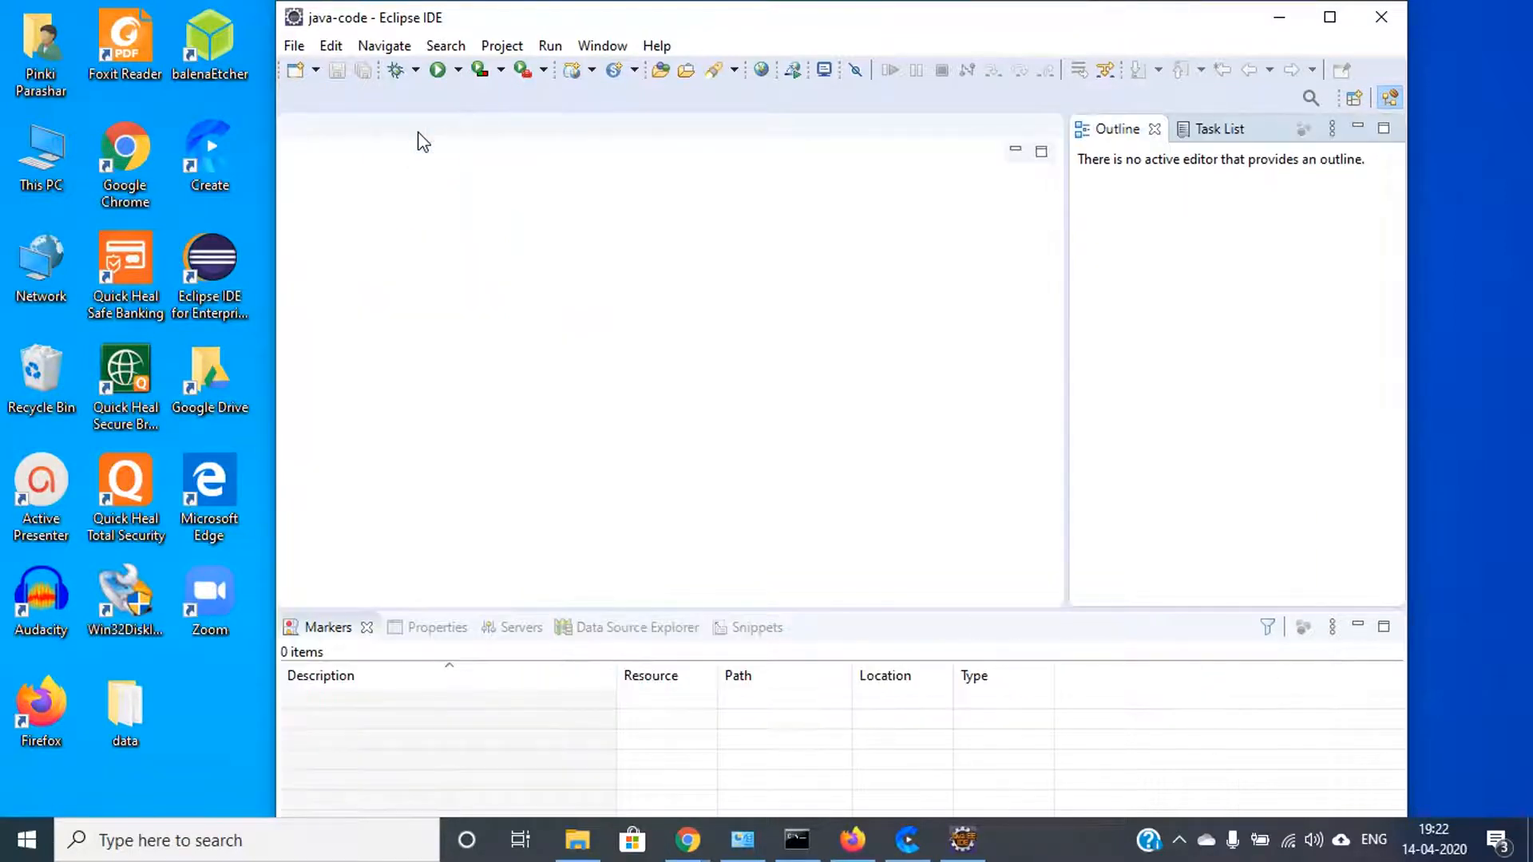
click(294, 46)
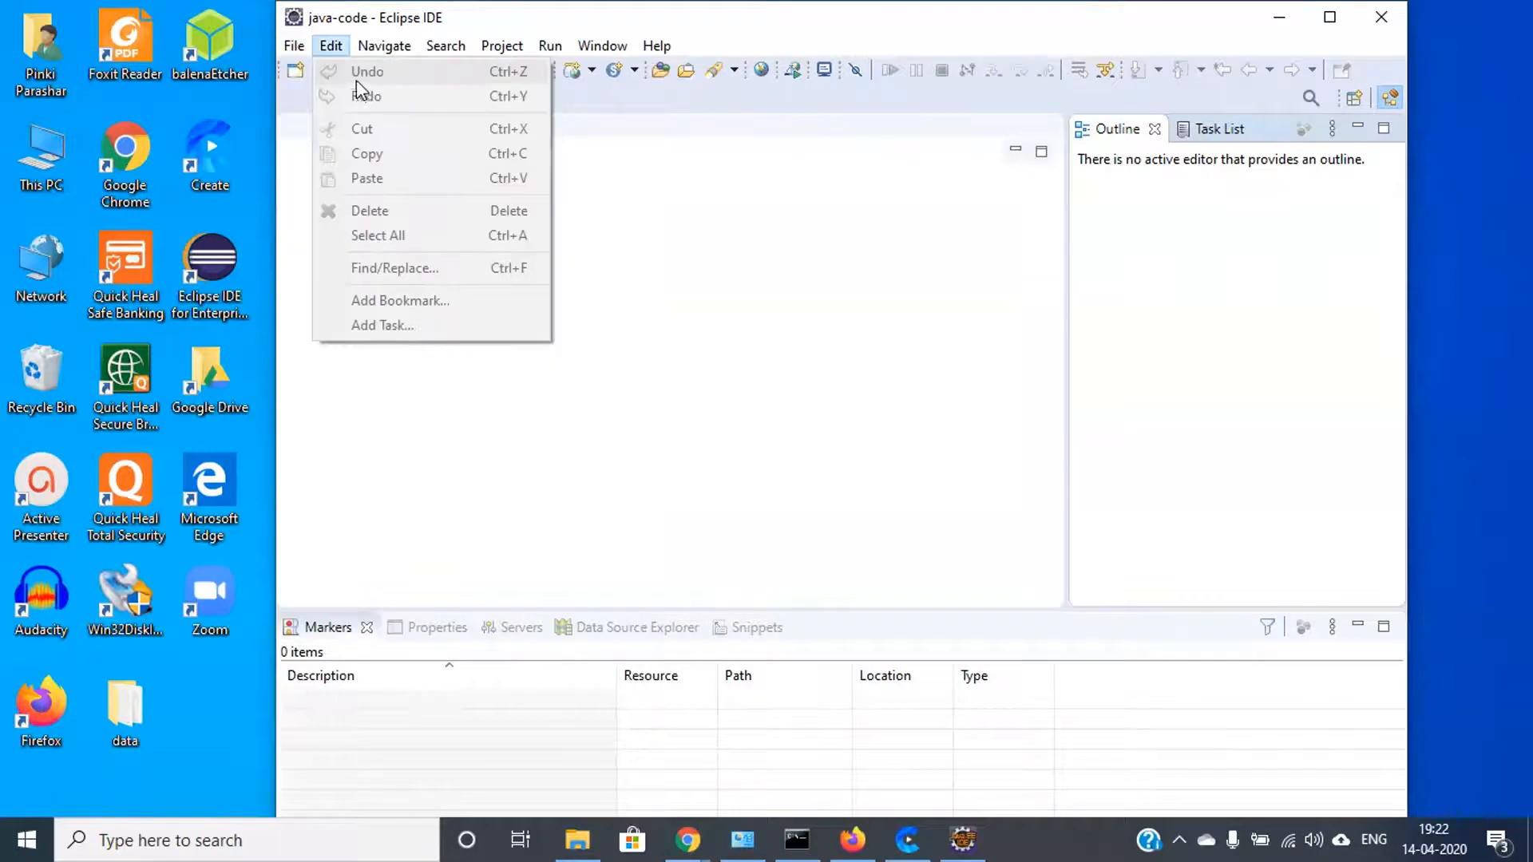
Start a new project using the Java Project wizard.
mouse_move(320, 80)
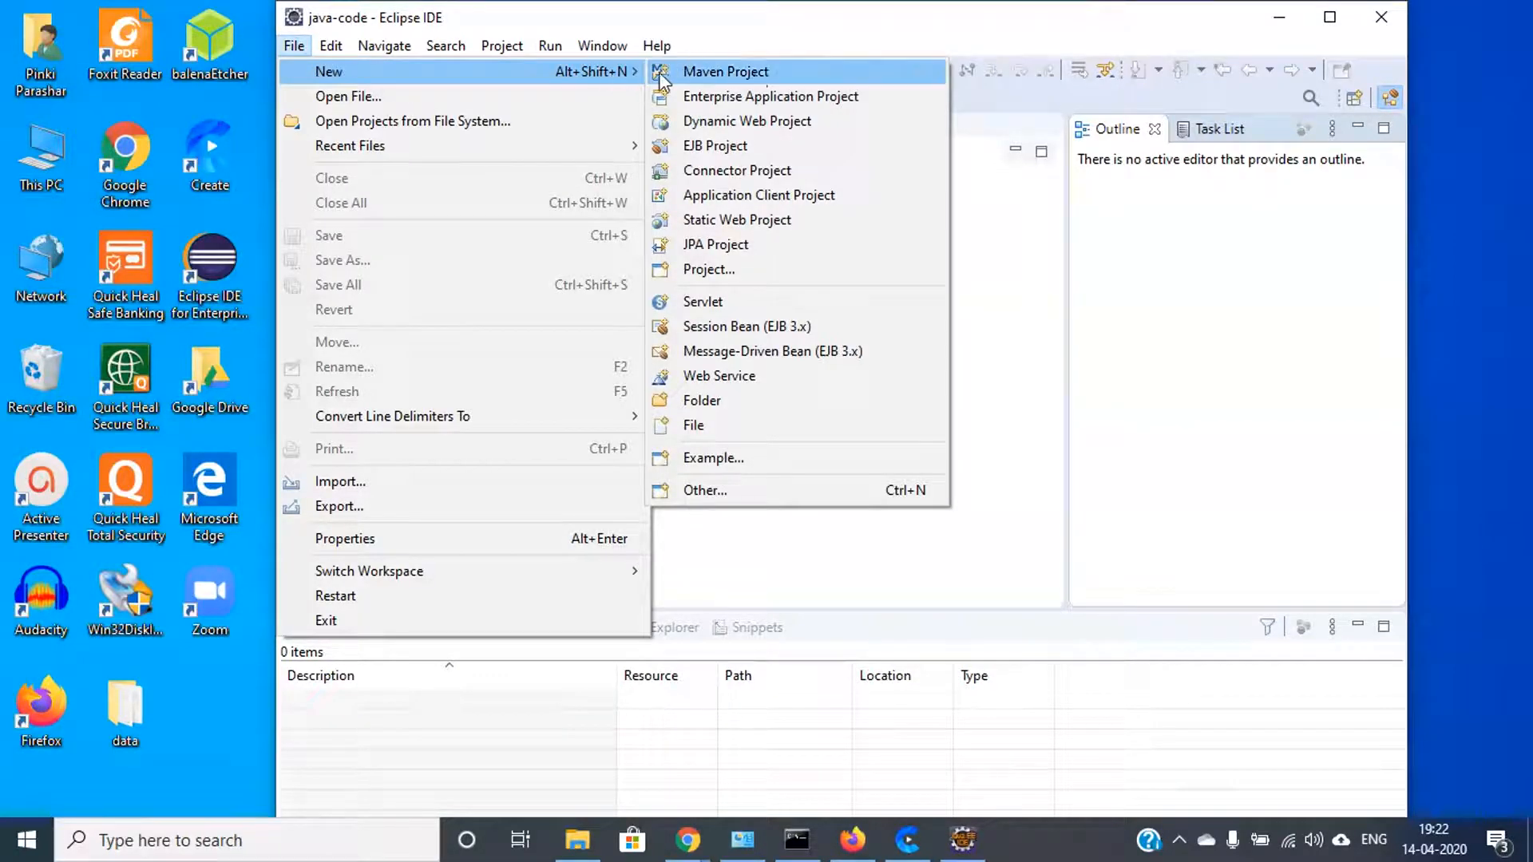
click(718, 270)
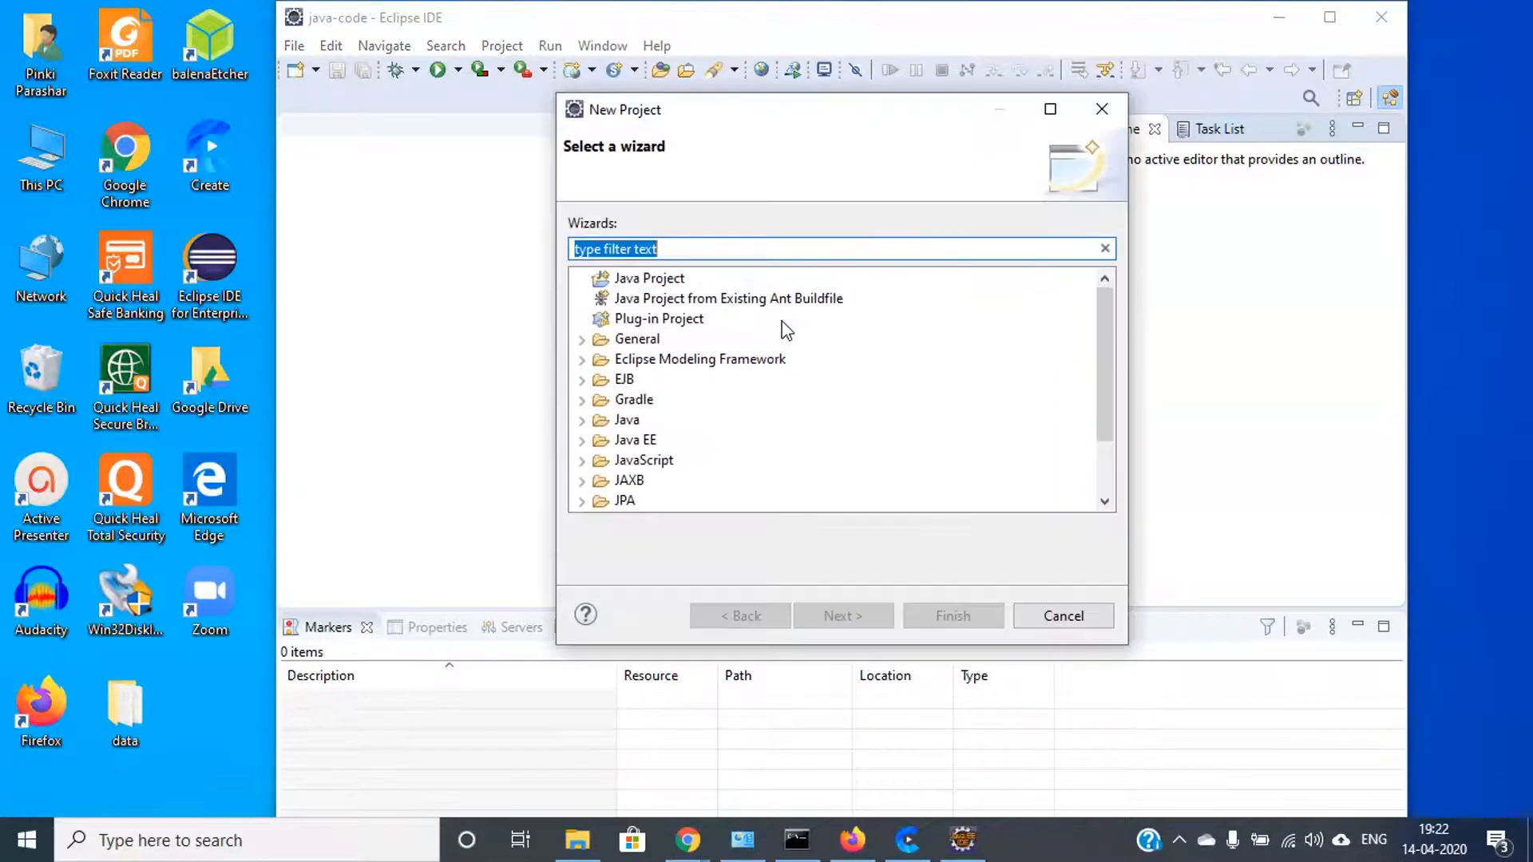
click(673, 281)
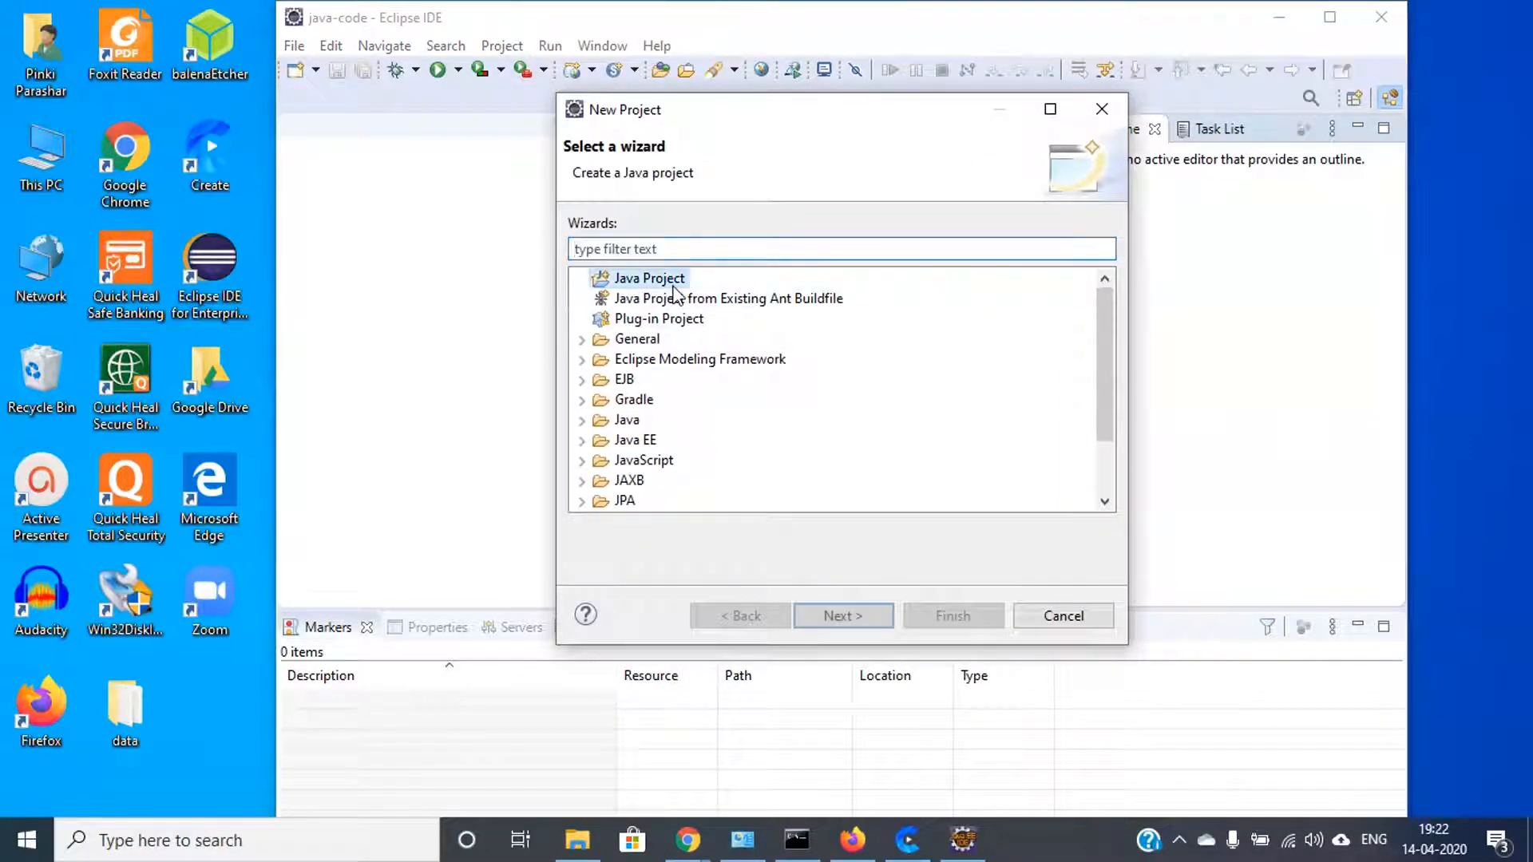
click(845, 615)
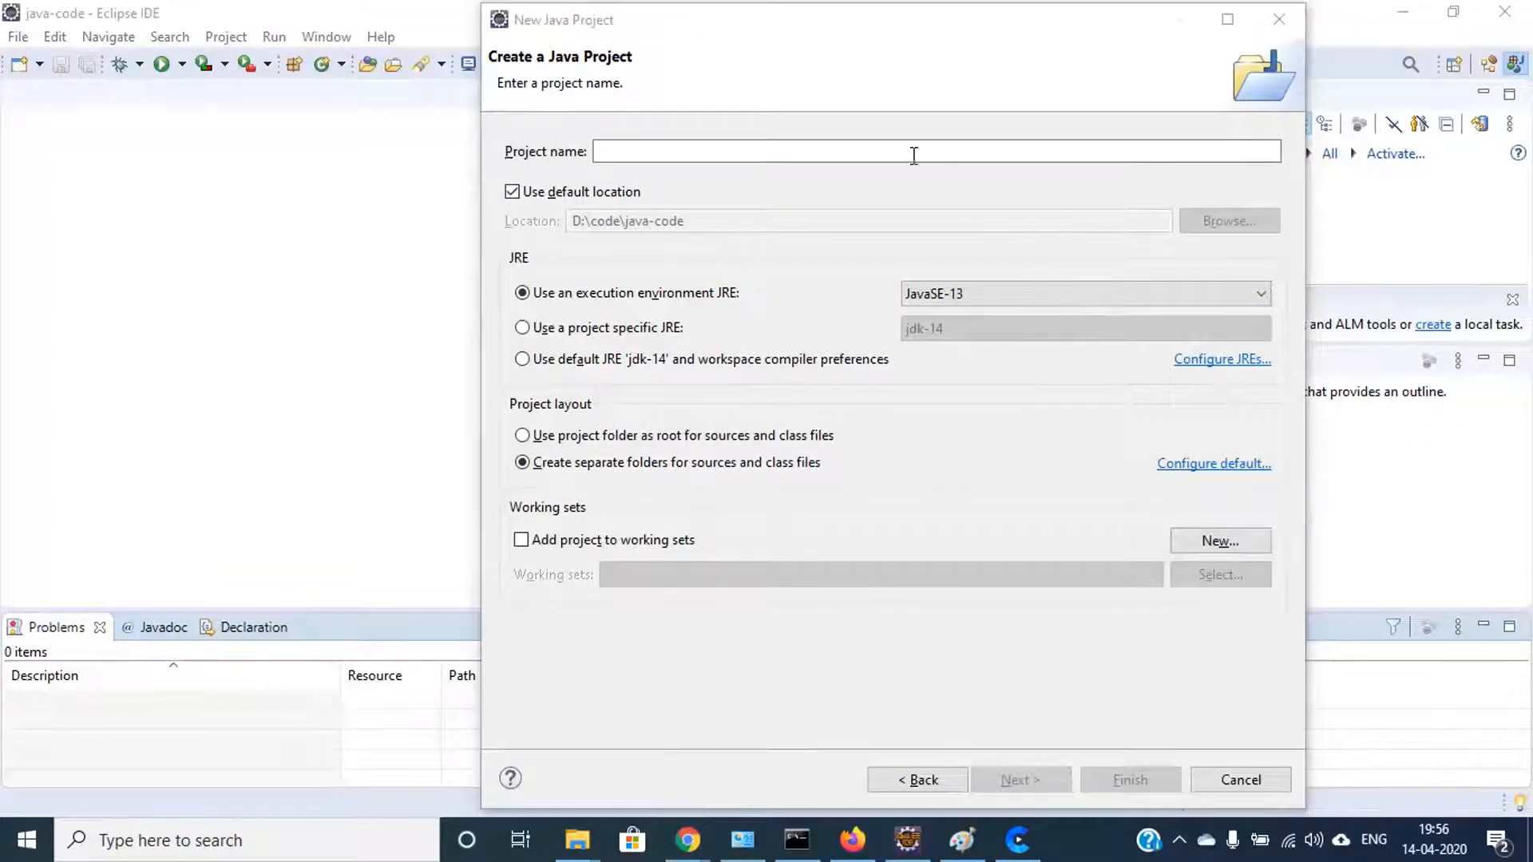
Name the Java project Test, keep the default build settings, and finish without creating a module-info.java file.
click(811, 155)
text(Test)
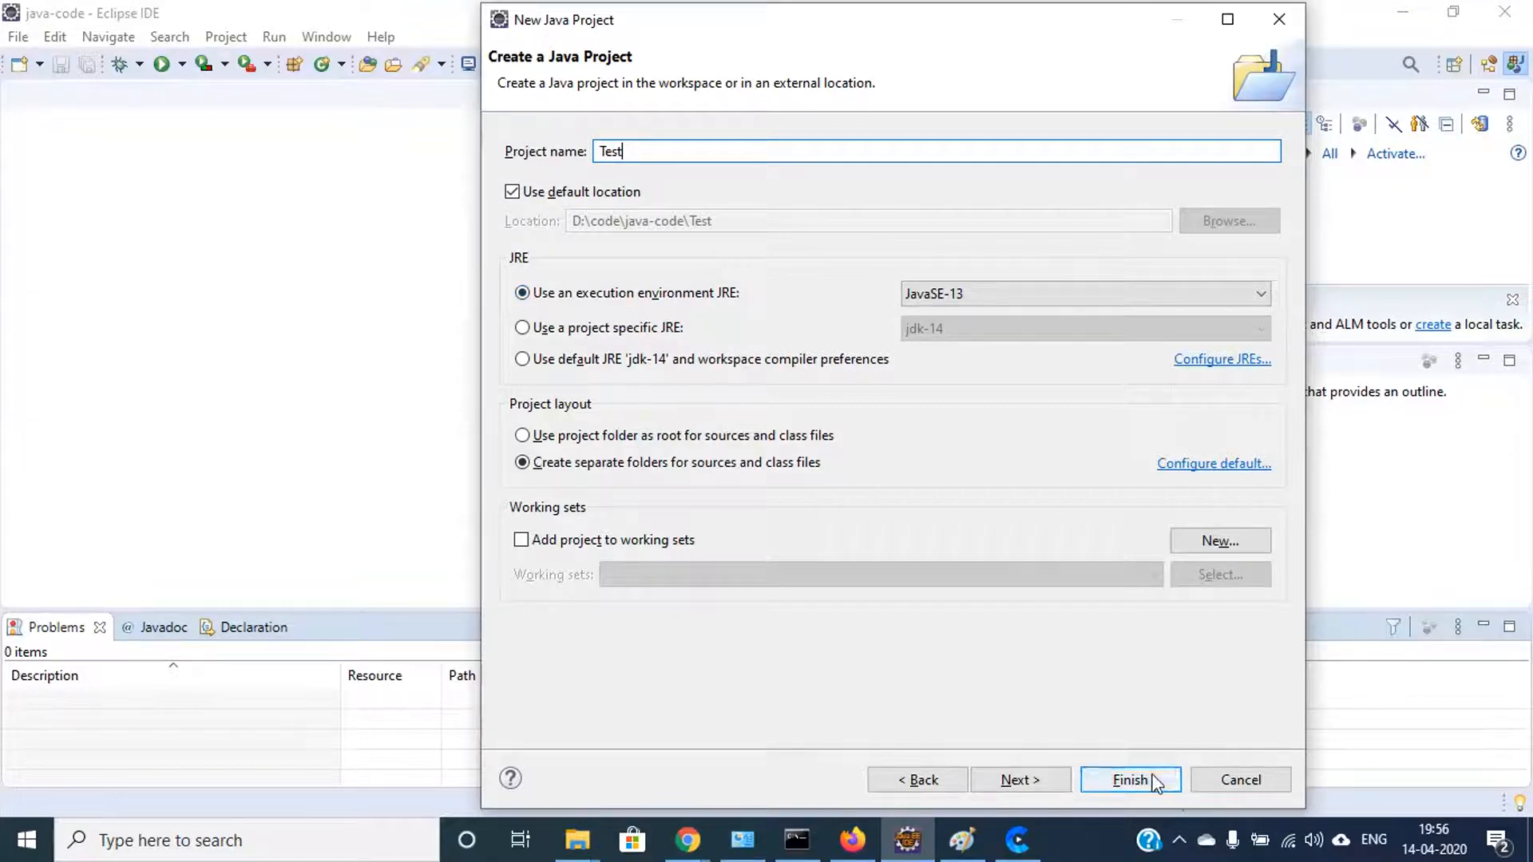
click(1060, 790)
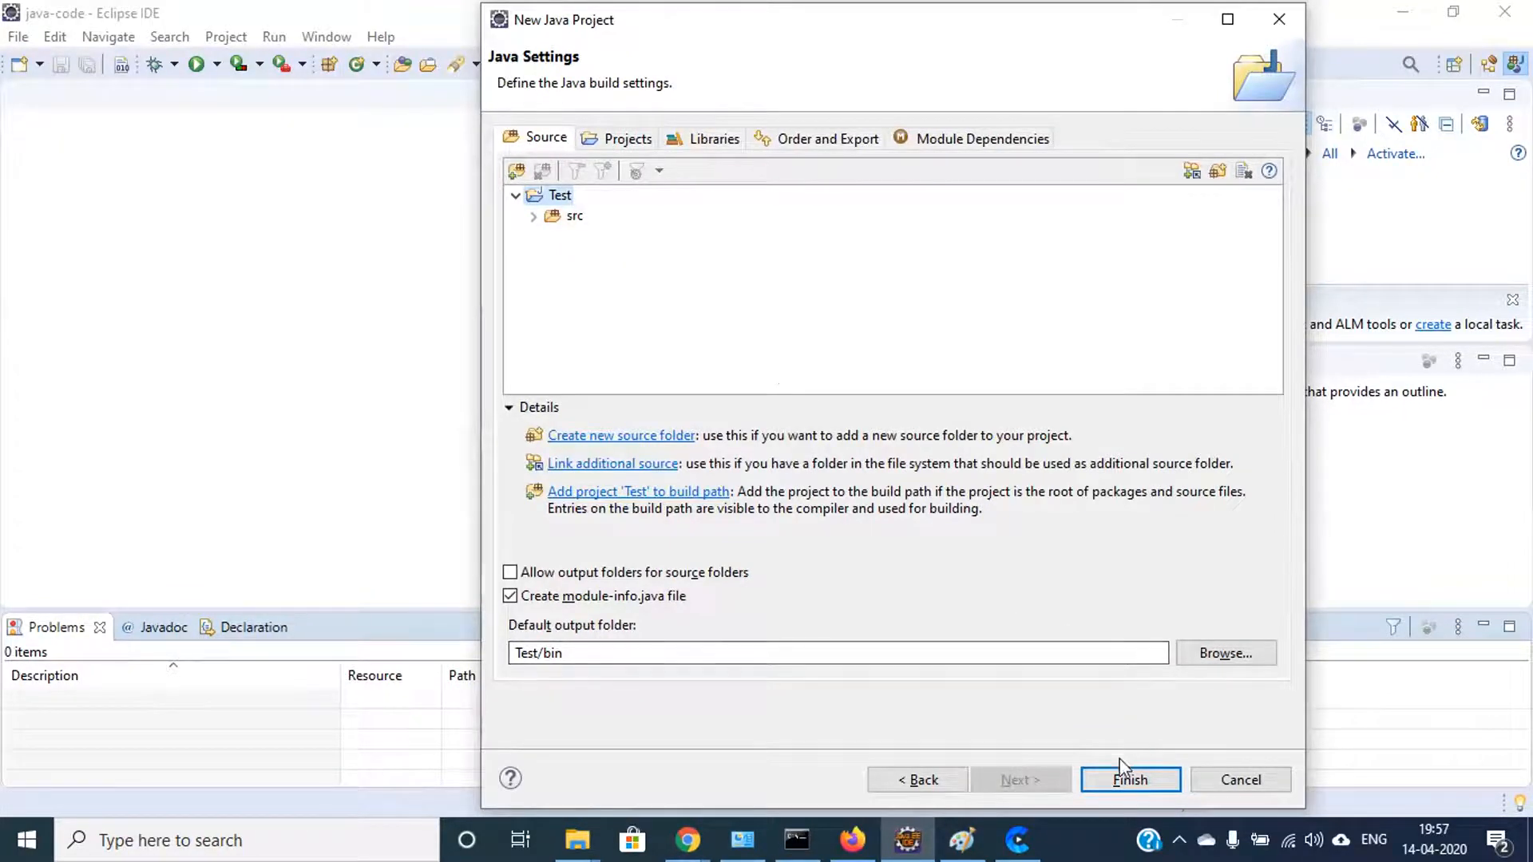
click(1129, 780)
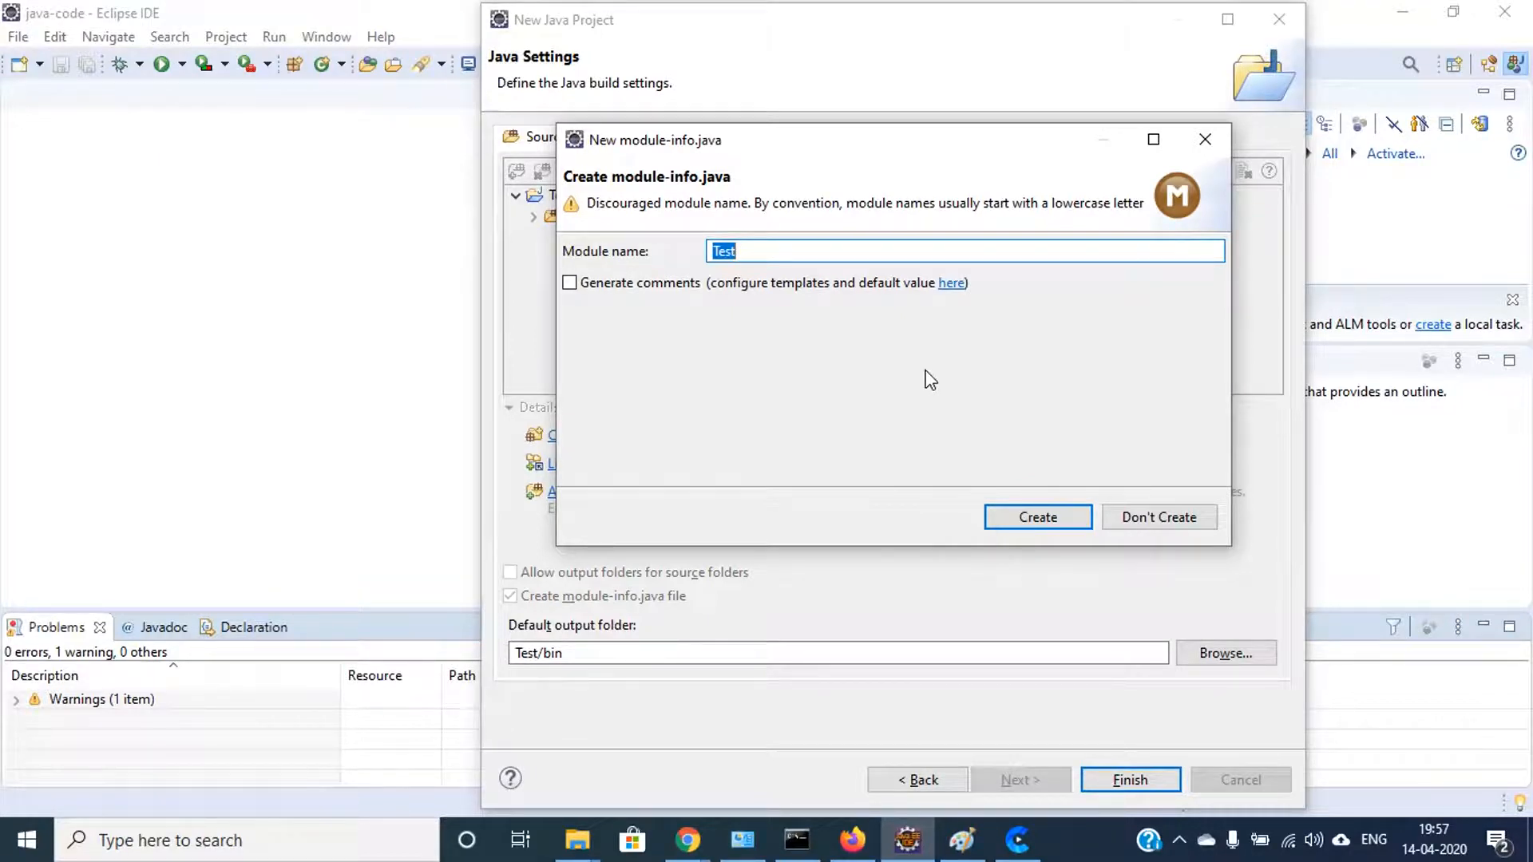
click(1189, 520)
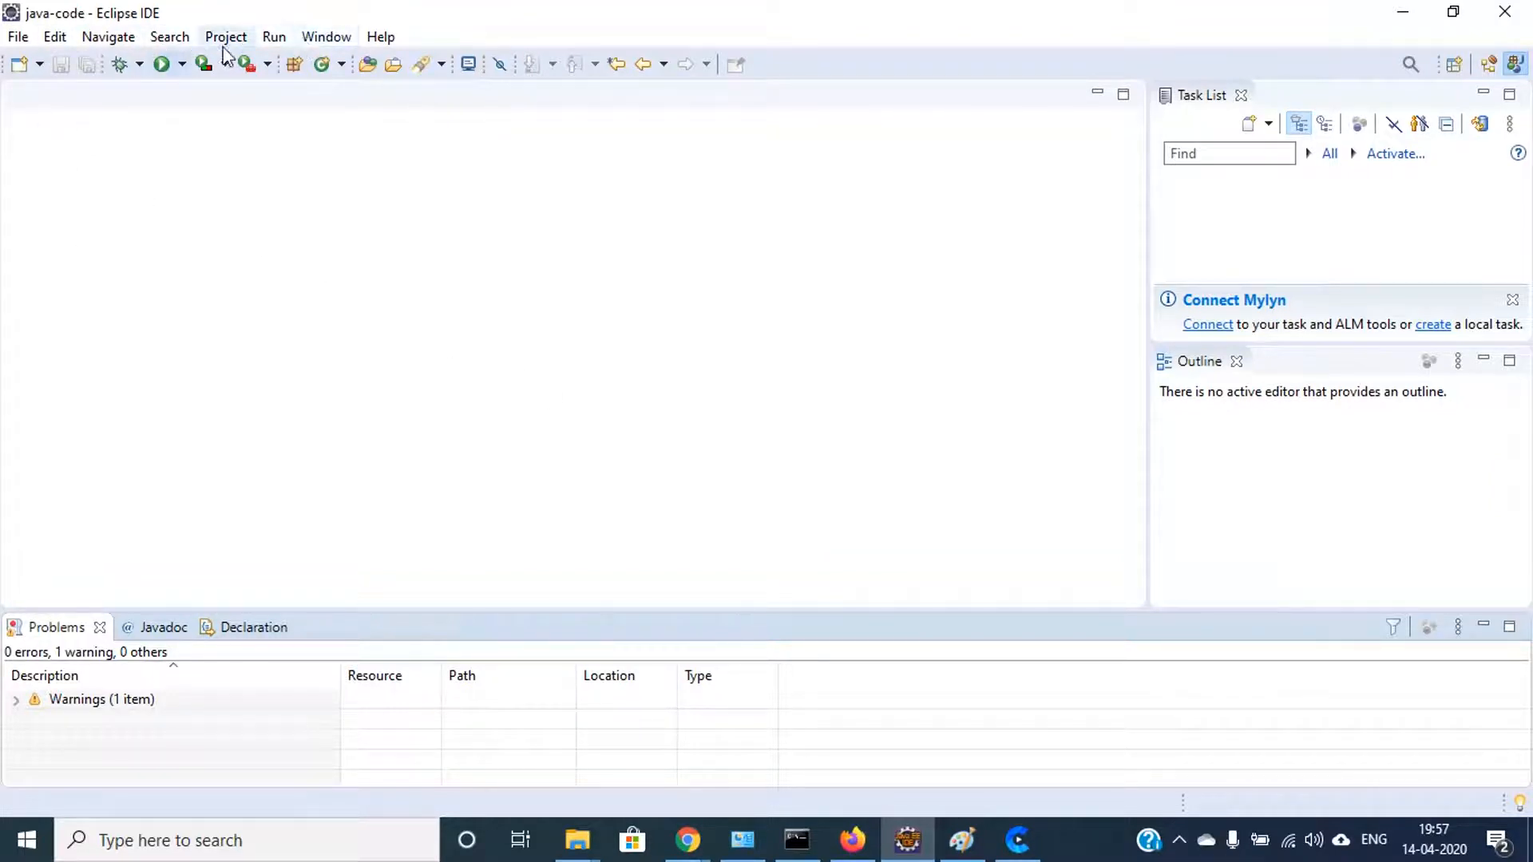
Show the Project Explorer view and expand the Test project.
click(322, 39)
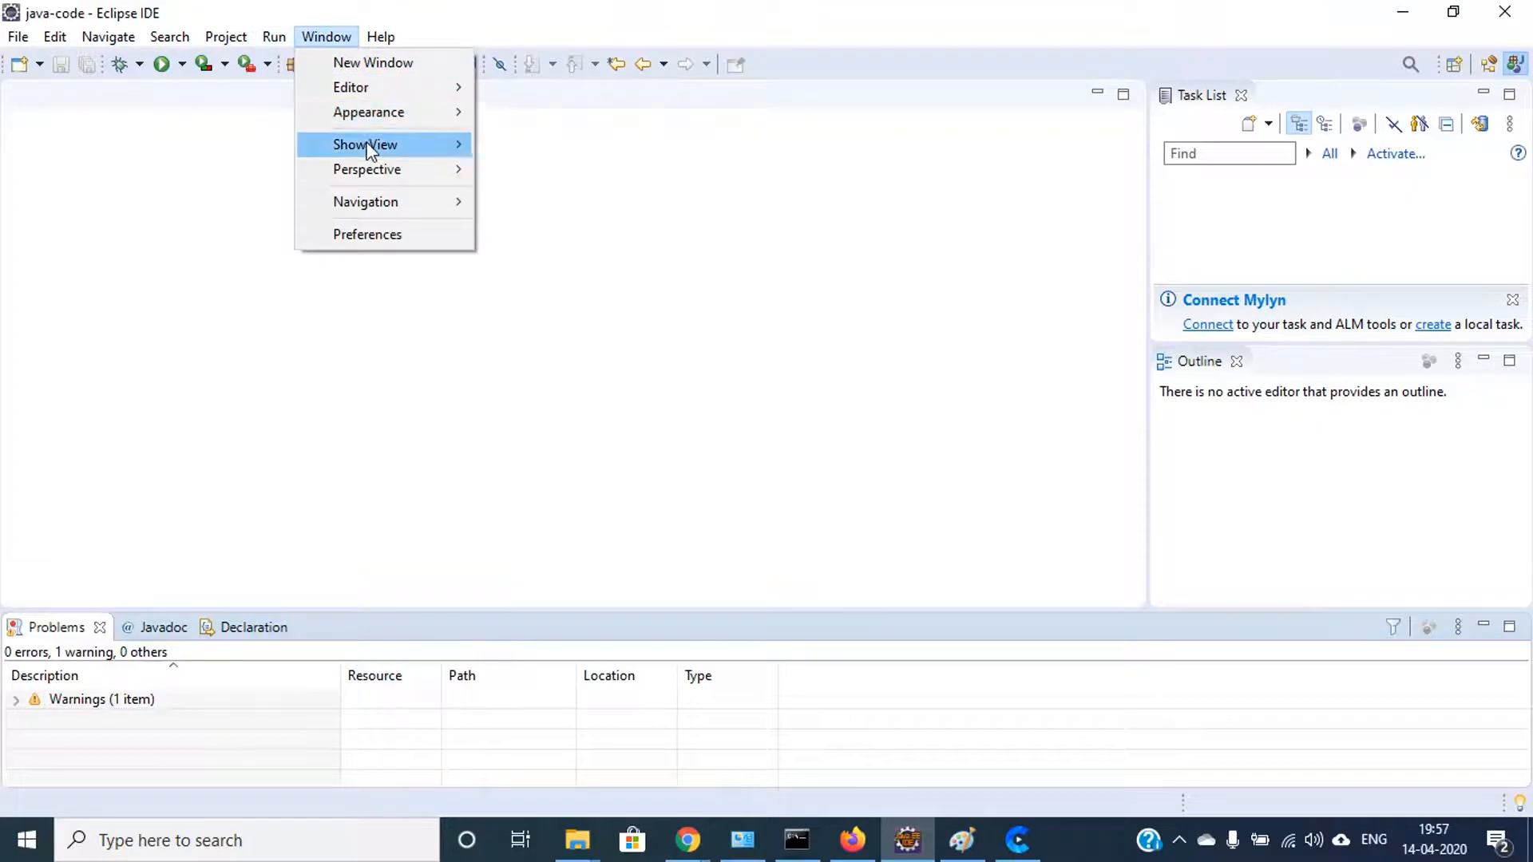
mouse_move(368, 148)
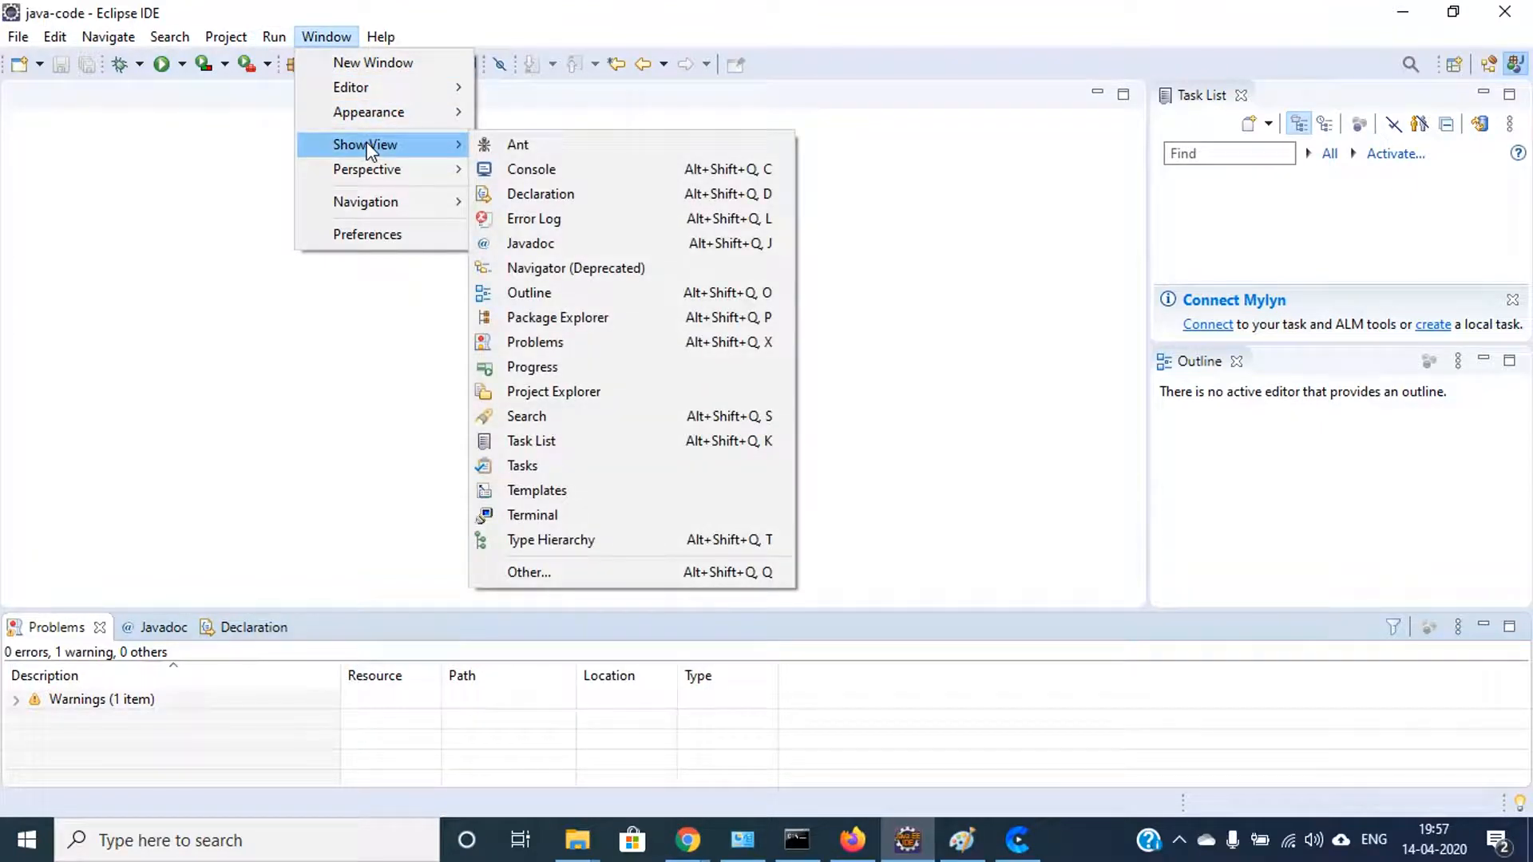
click(527, 391)
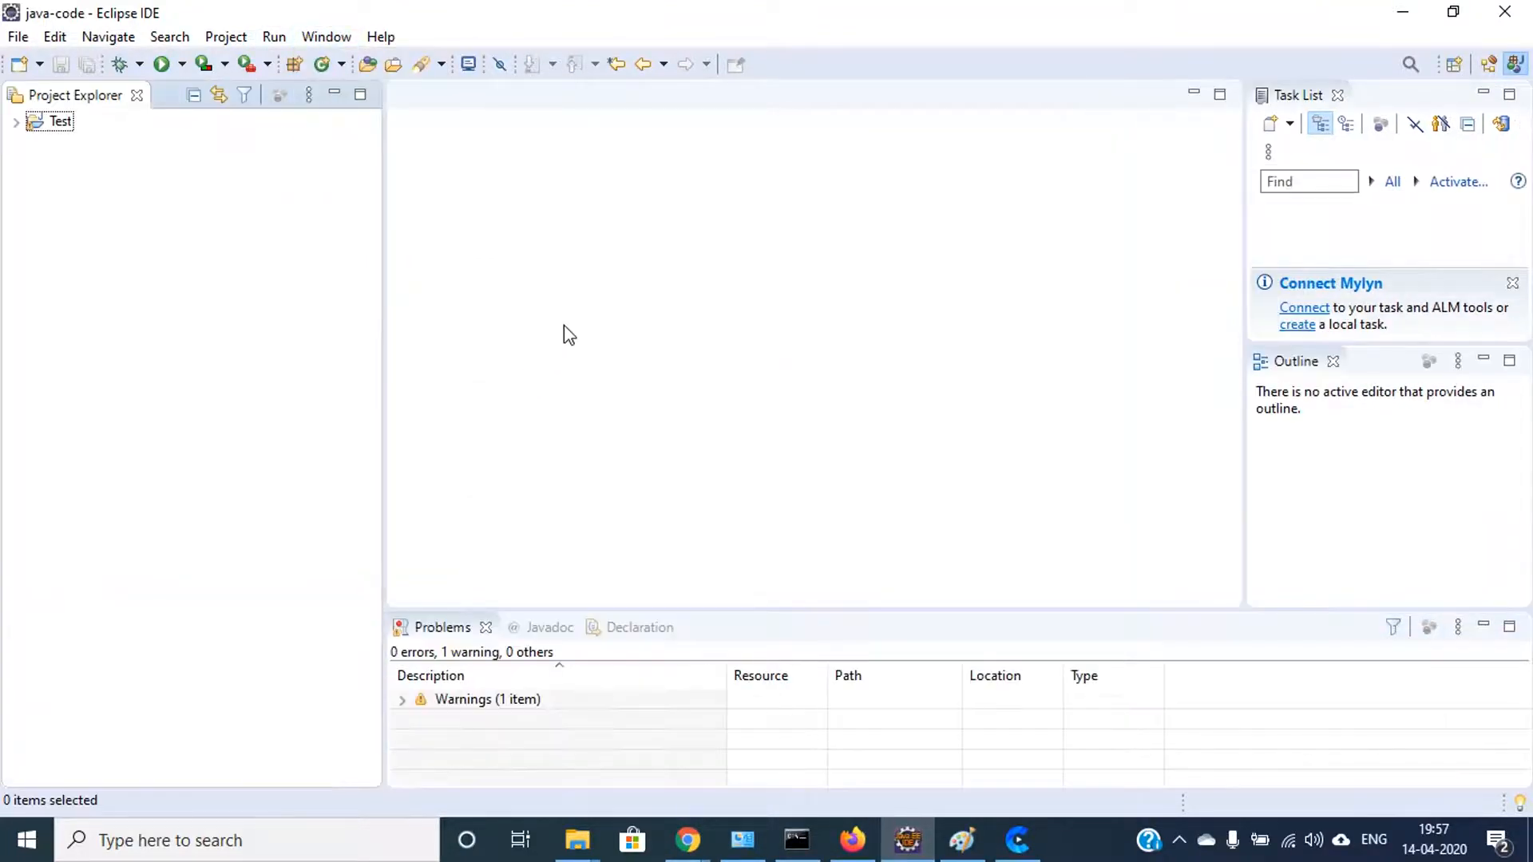
click(16, 122)
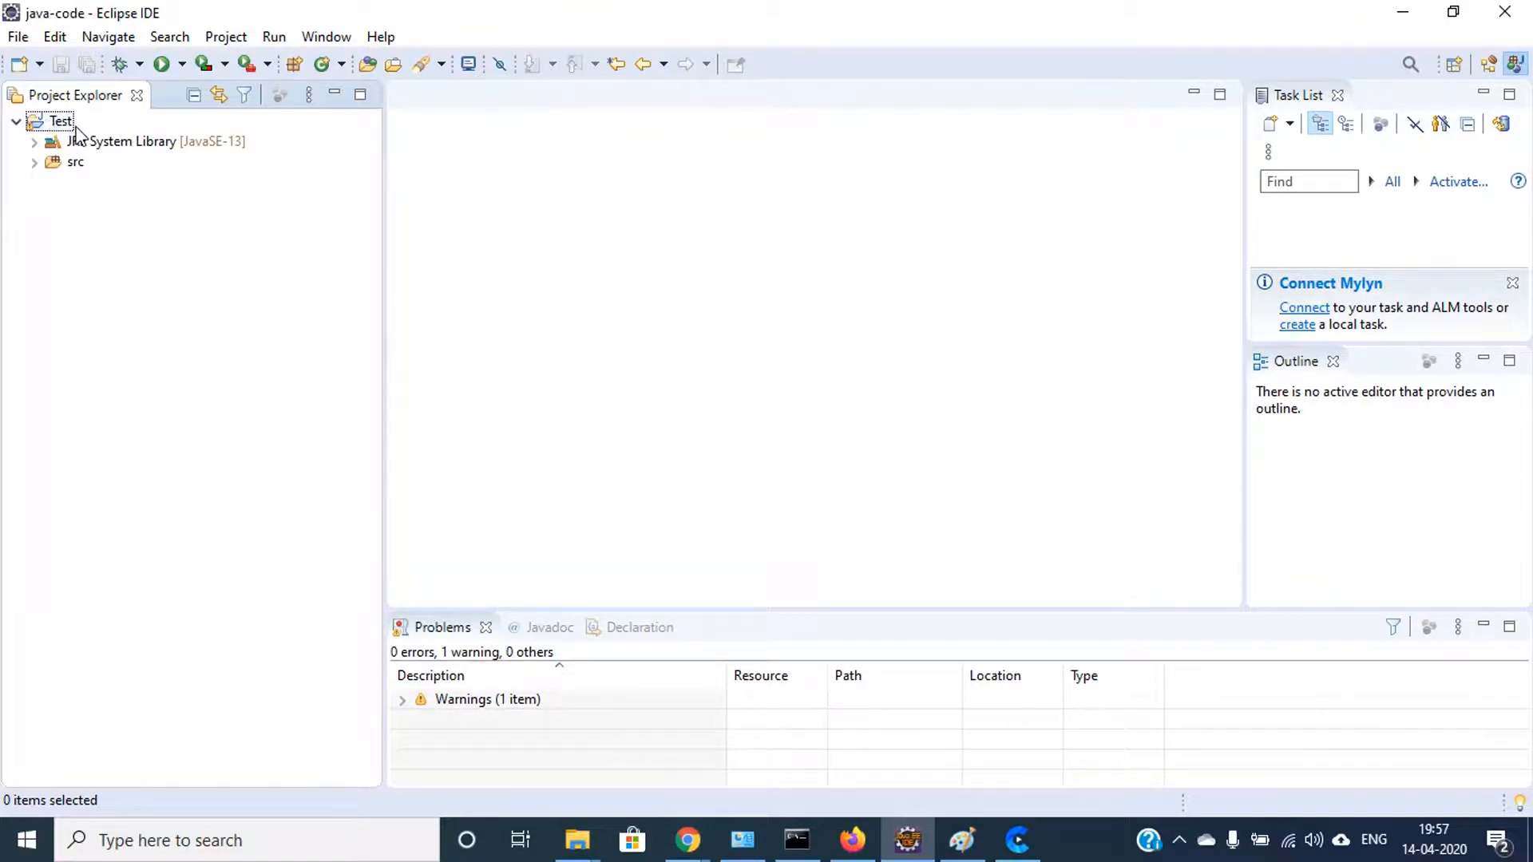
Create a new package named welcome in the Test project's src folder.
click(69, 165)
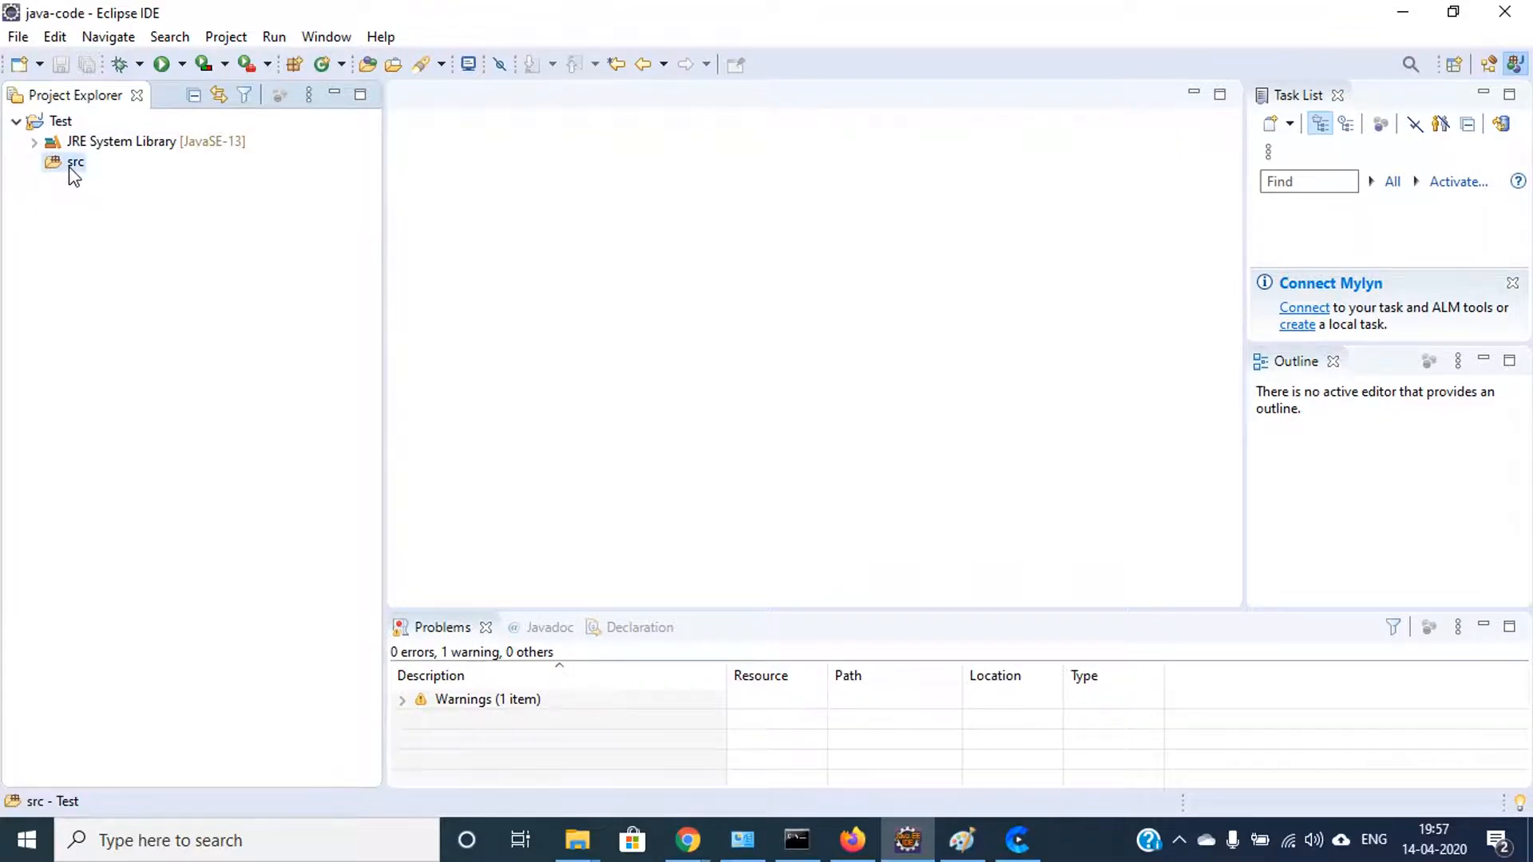
right_click(69, 166)
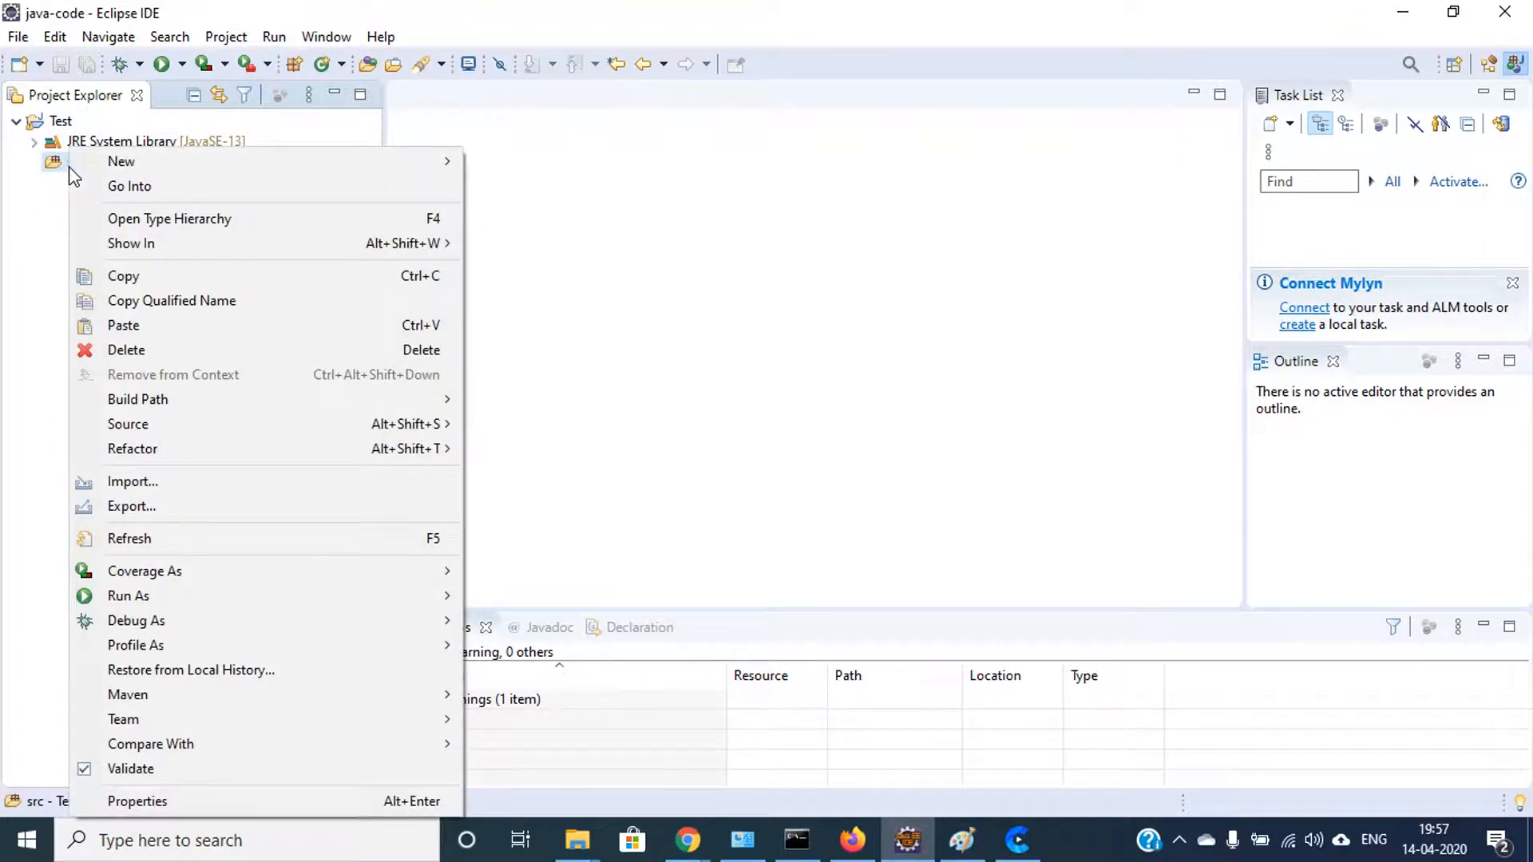
mouse_move(184, 164)
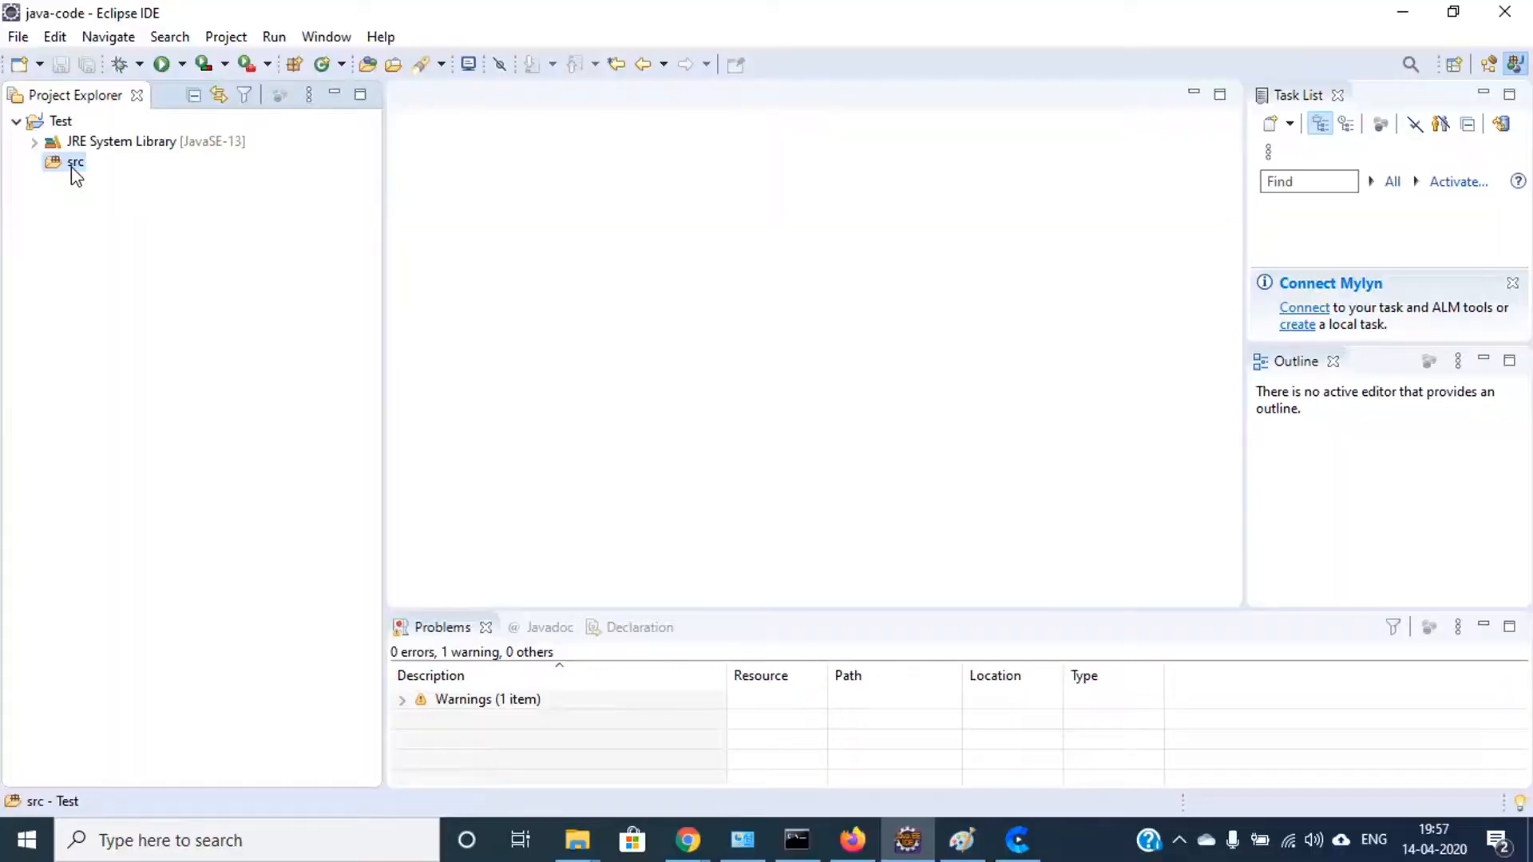
right_click(76, 167)
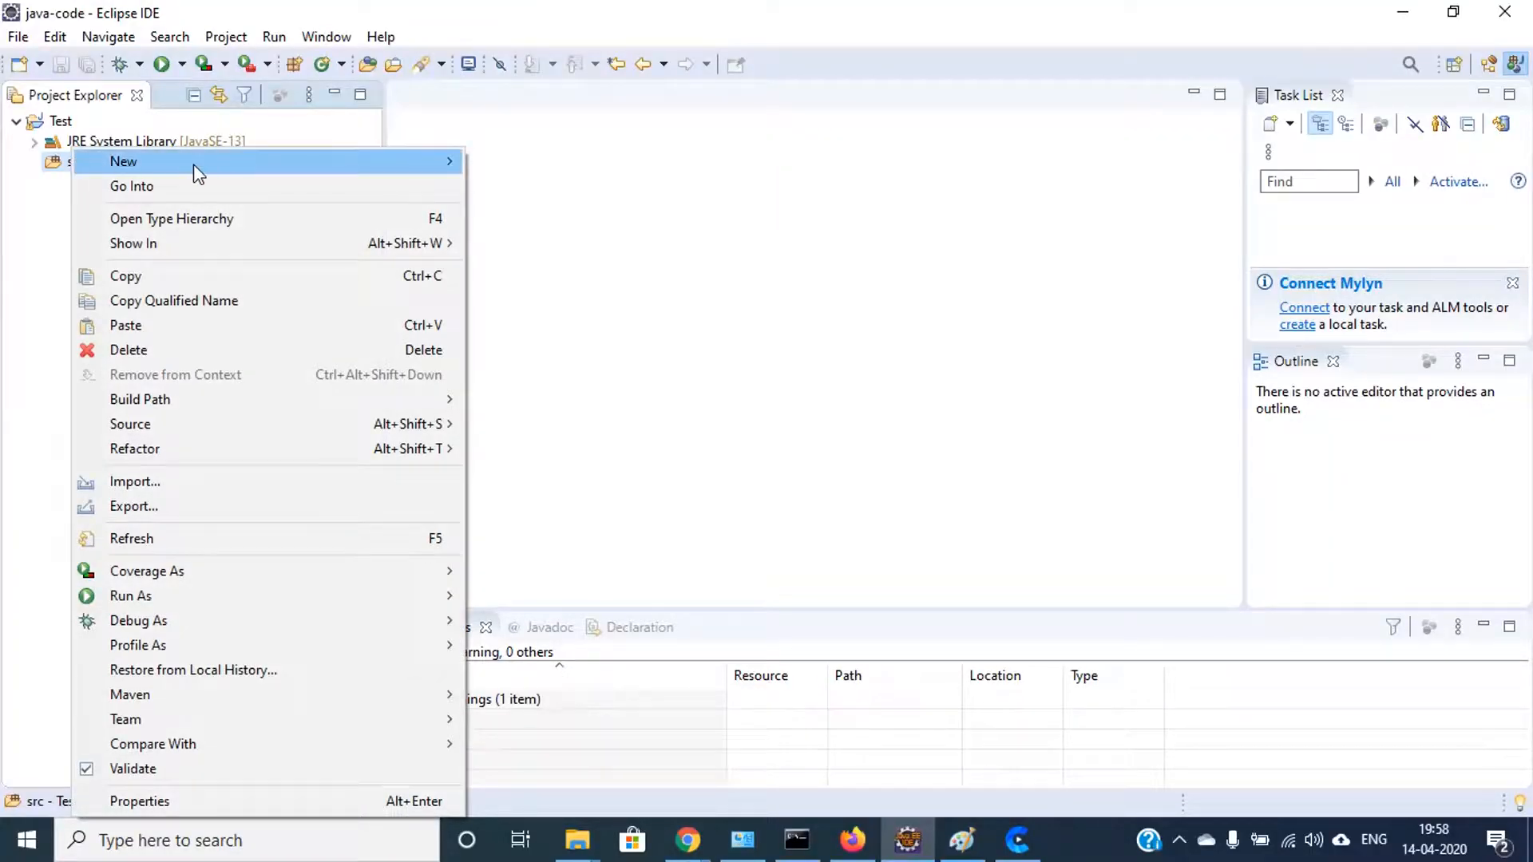
mouse_move(193, 163)
click(534, 295)
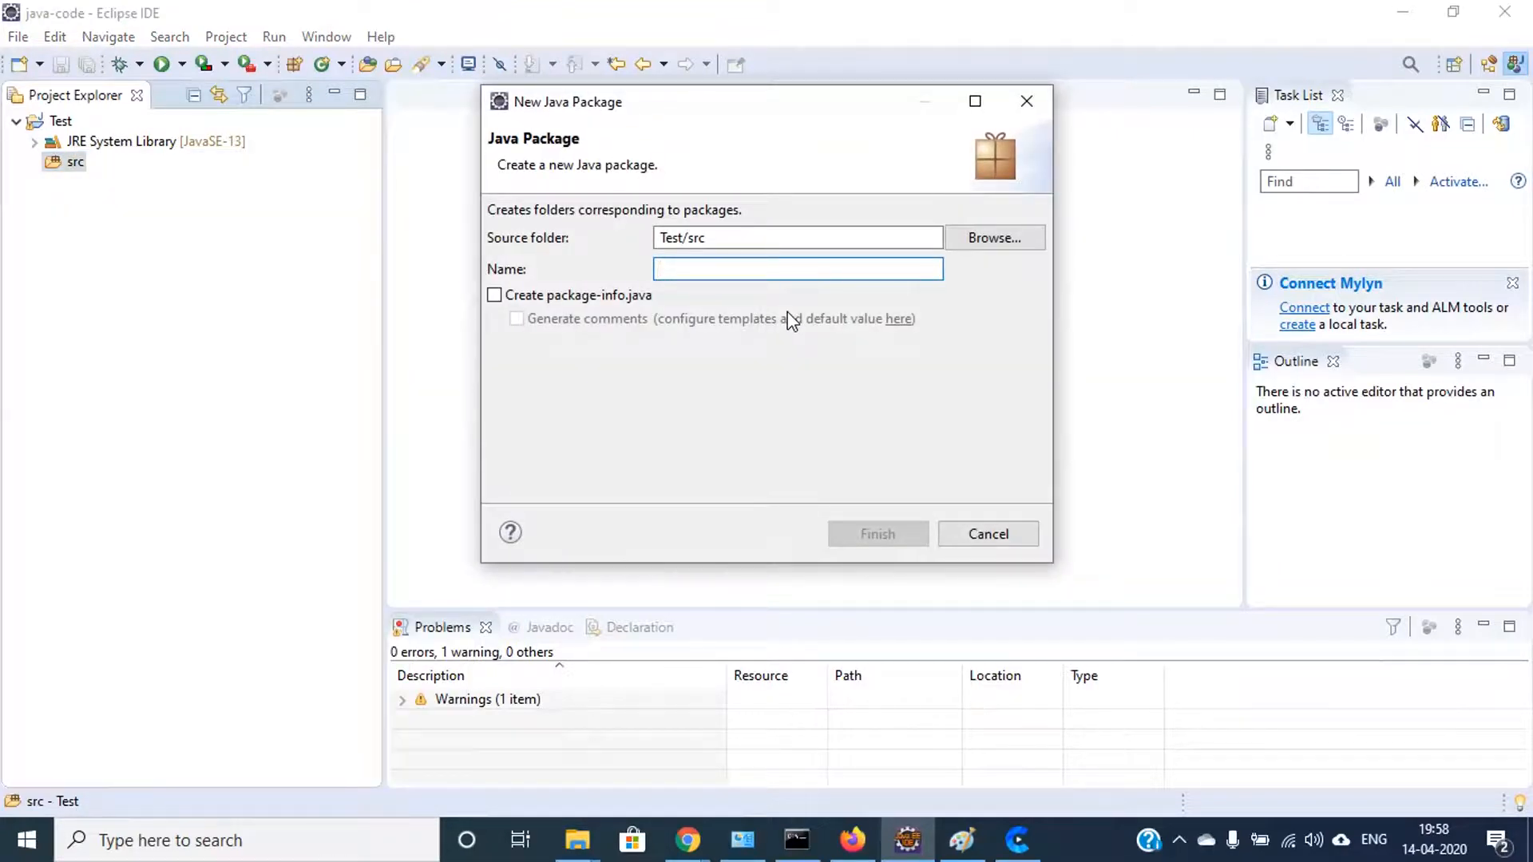
text(Welcome)
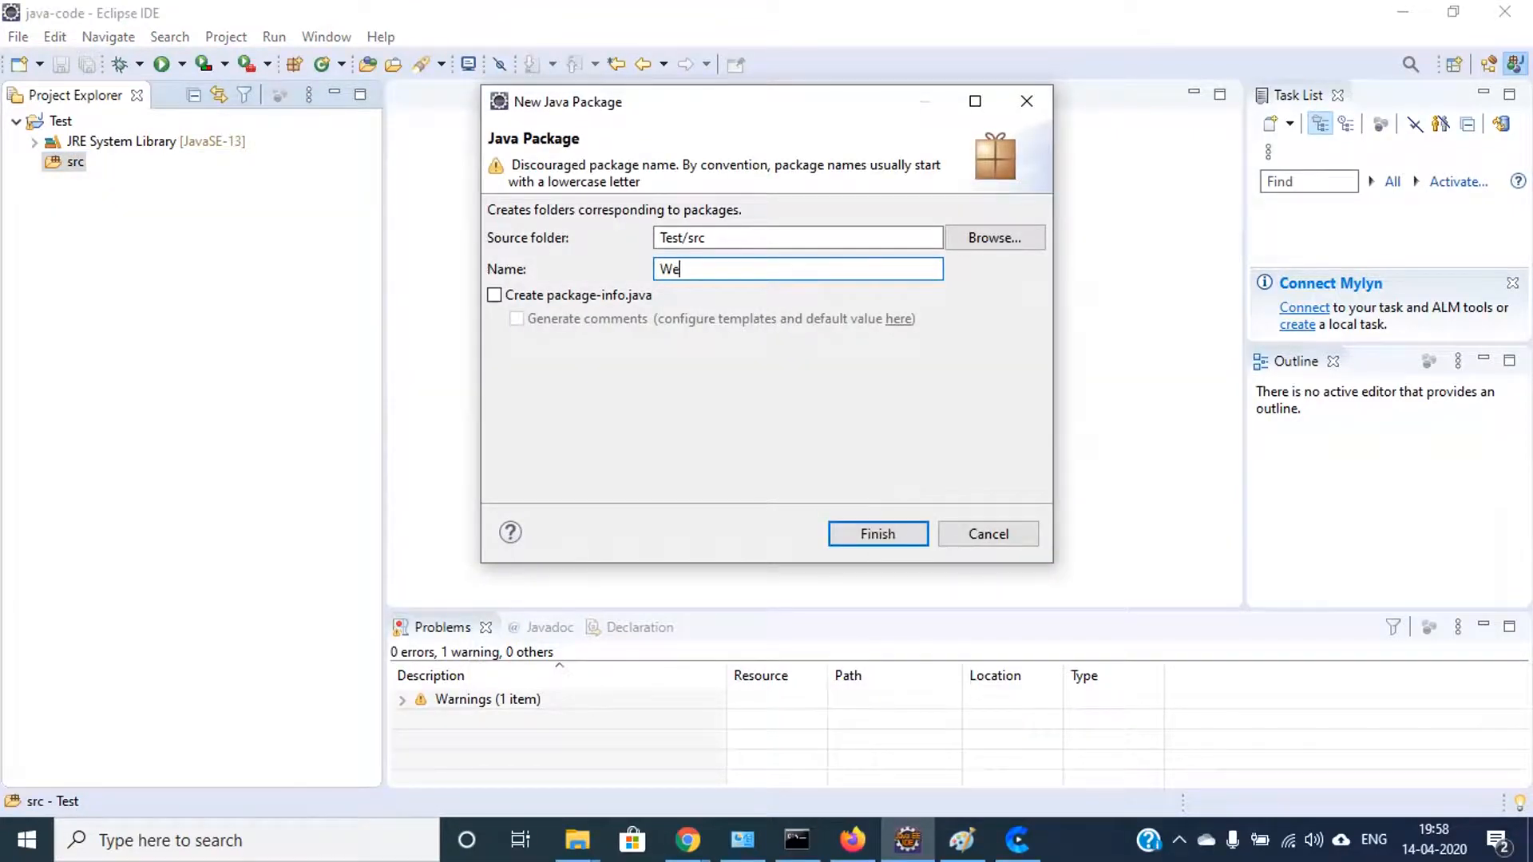
key(BackSpace)
key(BackSpace)
key(BackSpace)
key(BackSpace)
key(BackSpace)
key(BackSpace)
key(BackSpace)
text(welcome)
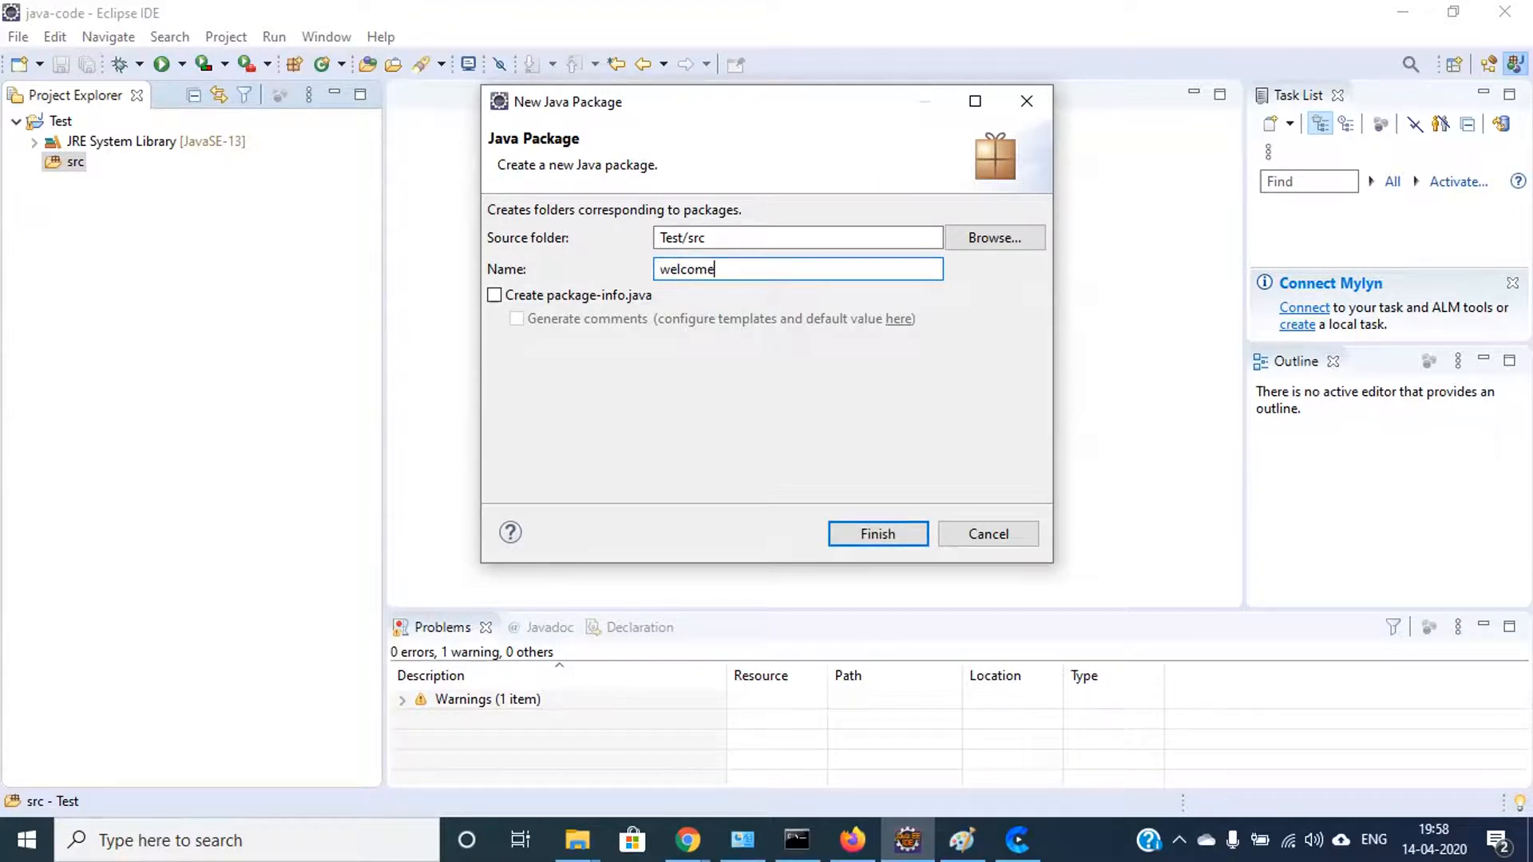
click(884, 531)
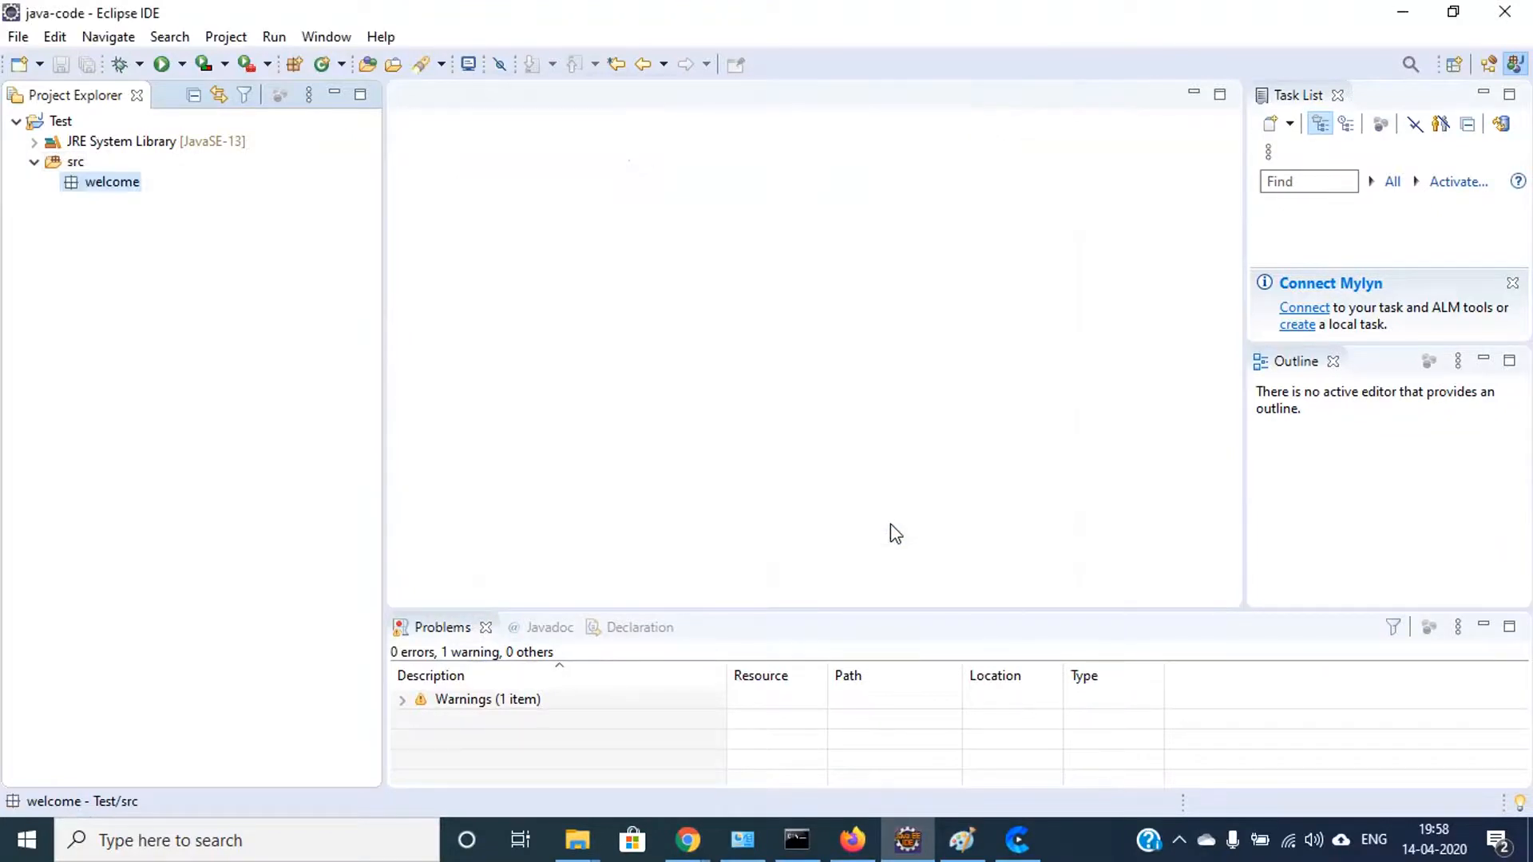
Create a public class named HelloWorld in the welcome package with a public static void main(String[] args) stub.
right_click(111, 180)
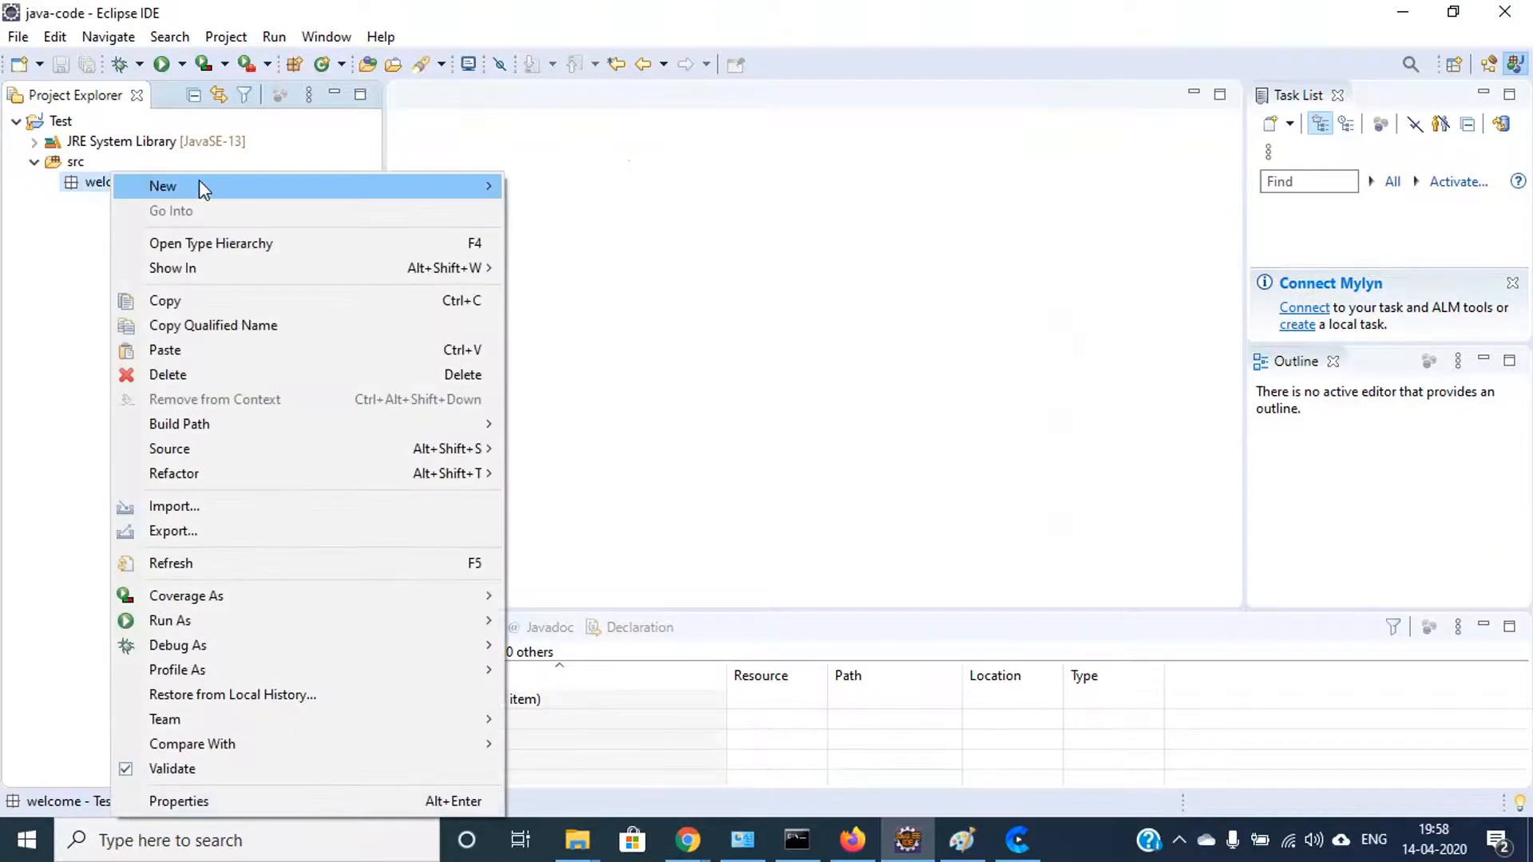
mouse_move(404, 186)
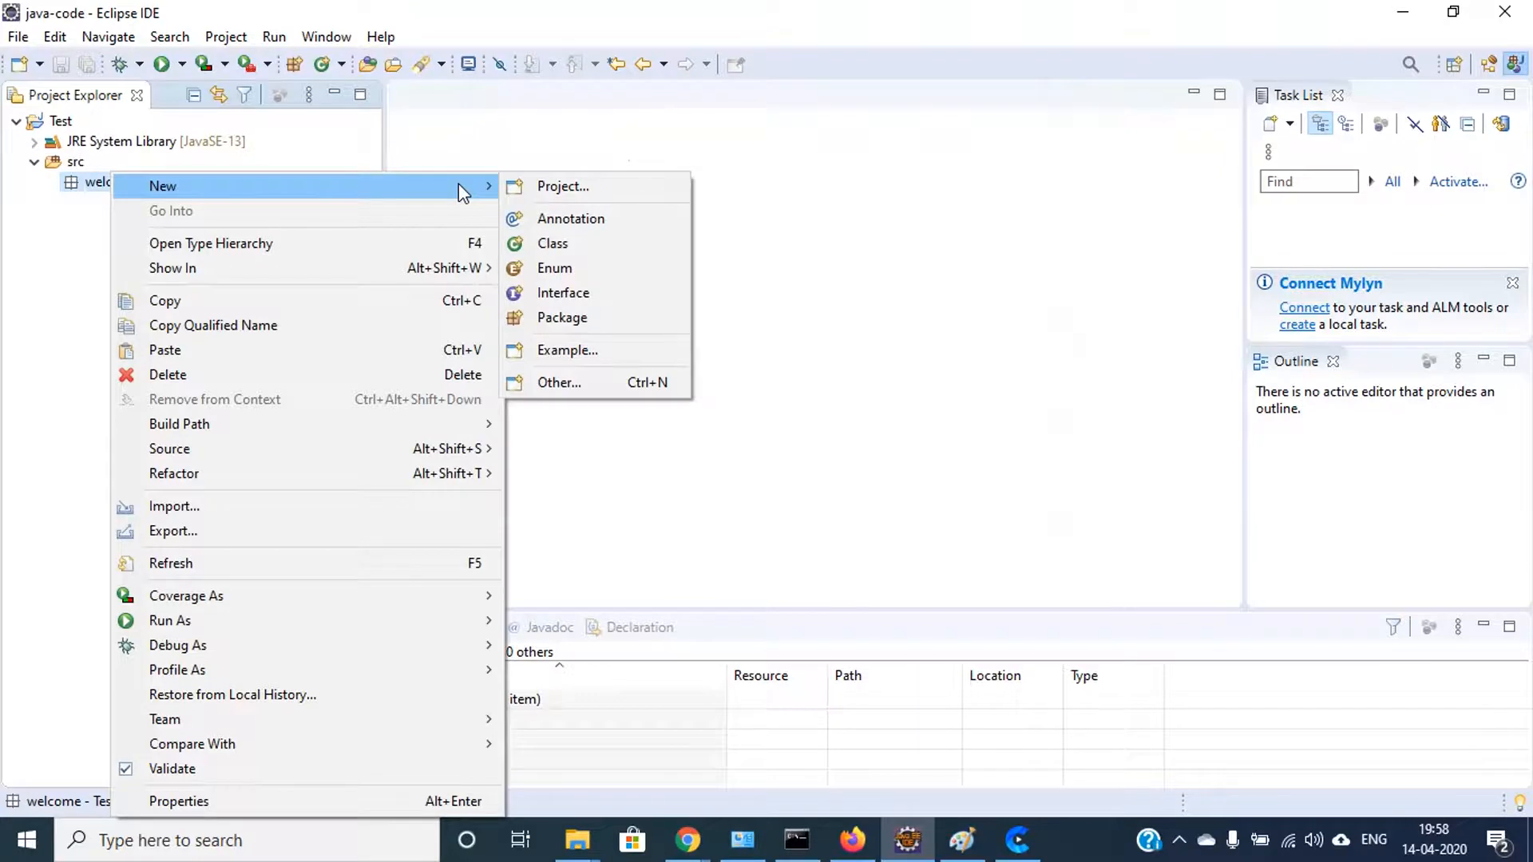
click(82, 210)
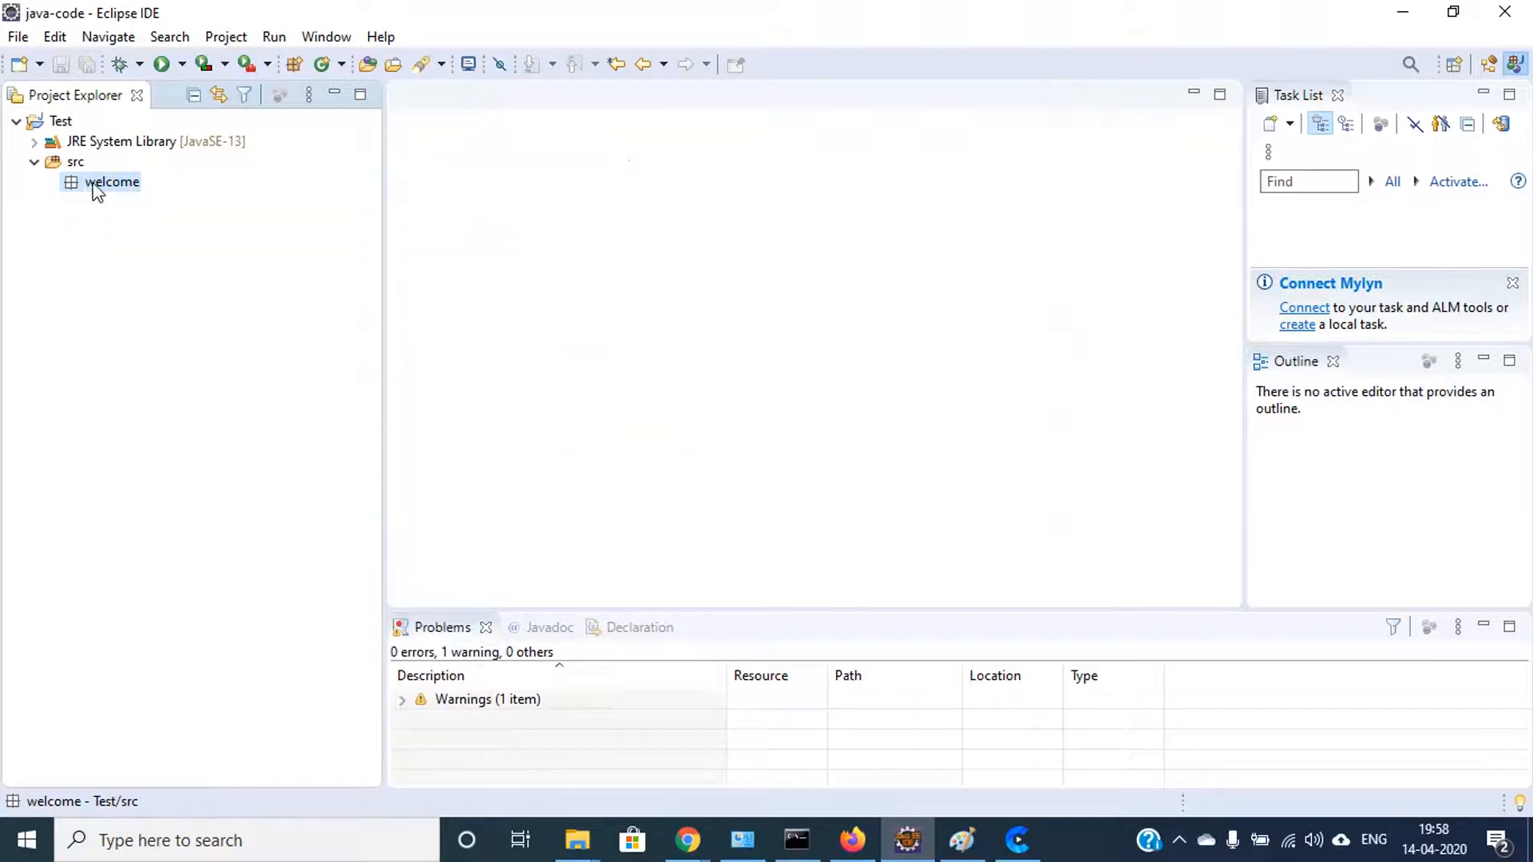
right_click(93, 183)
mouse_move(266, 192)
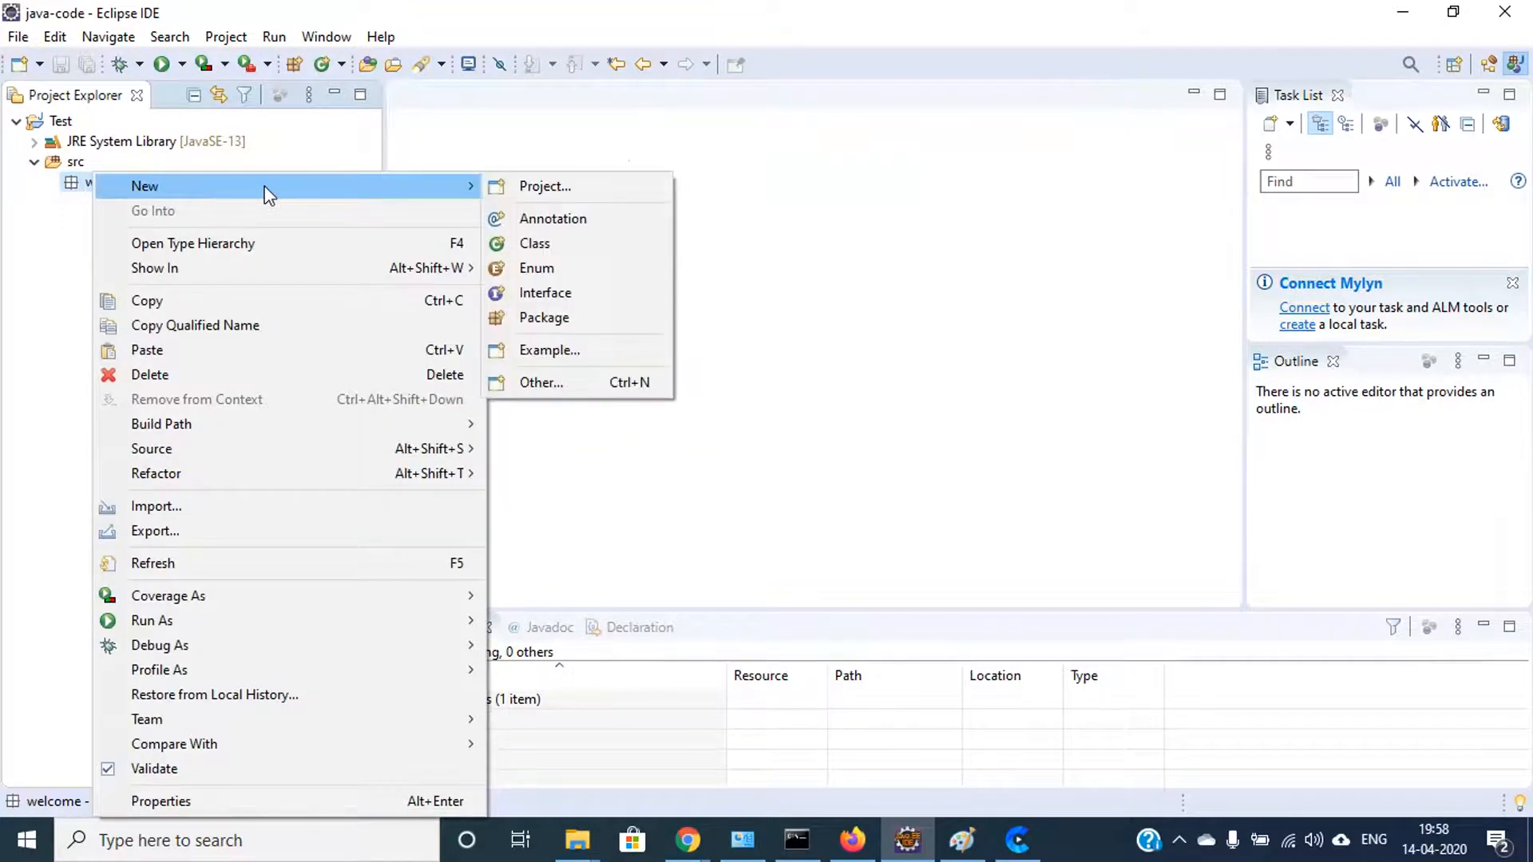
click(552, 243)
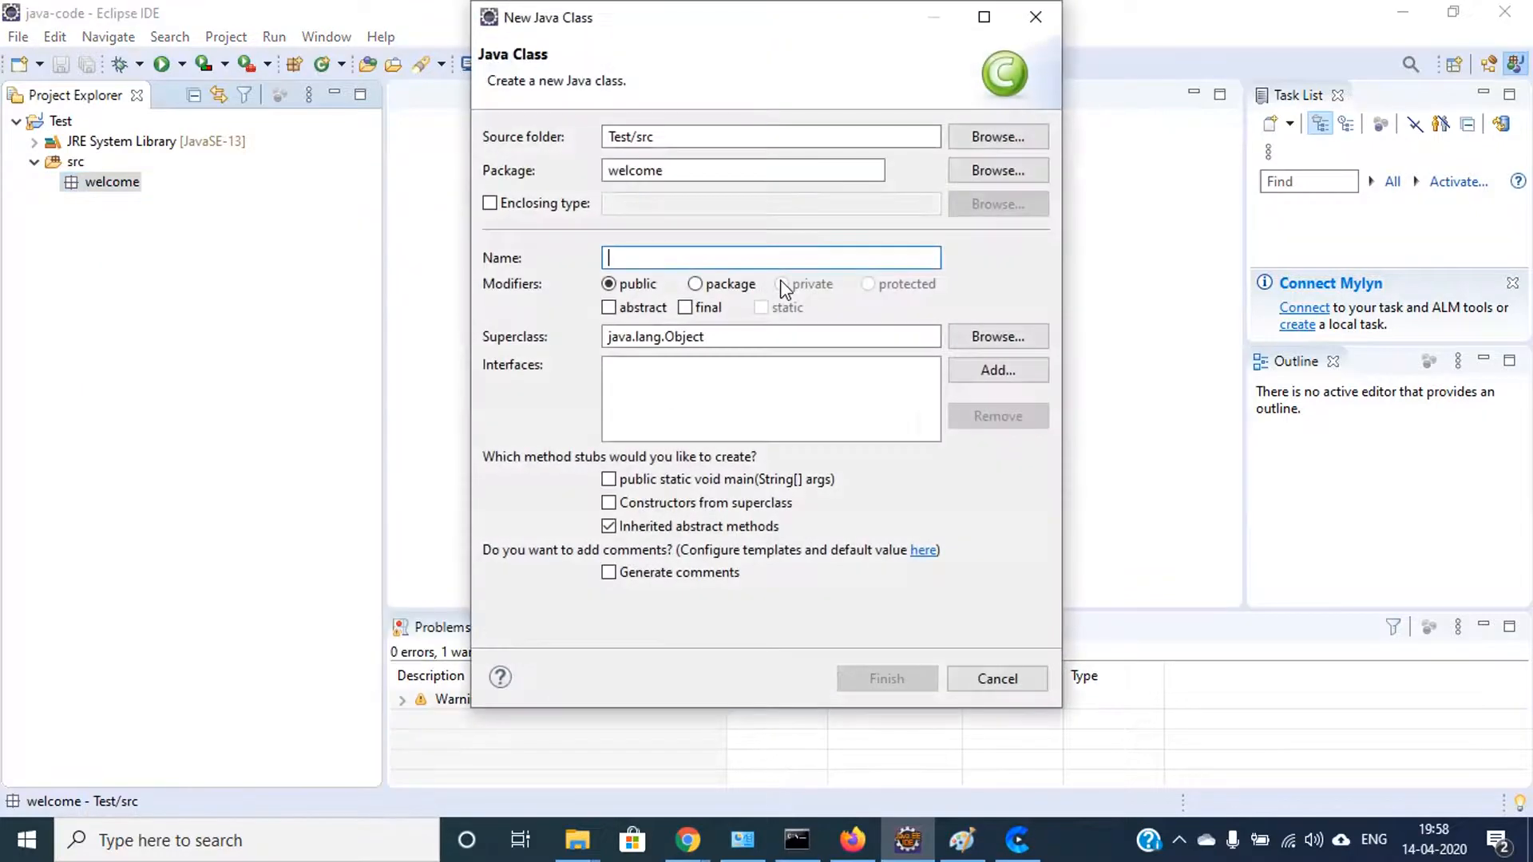
text(Hell)
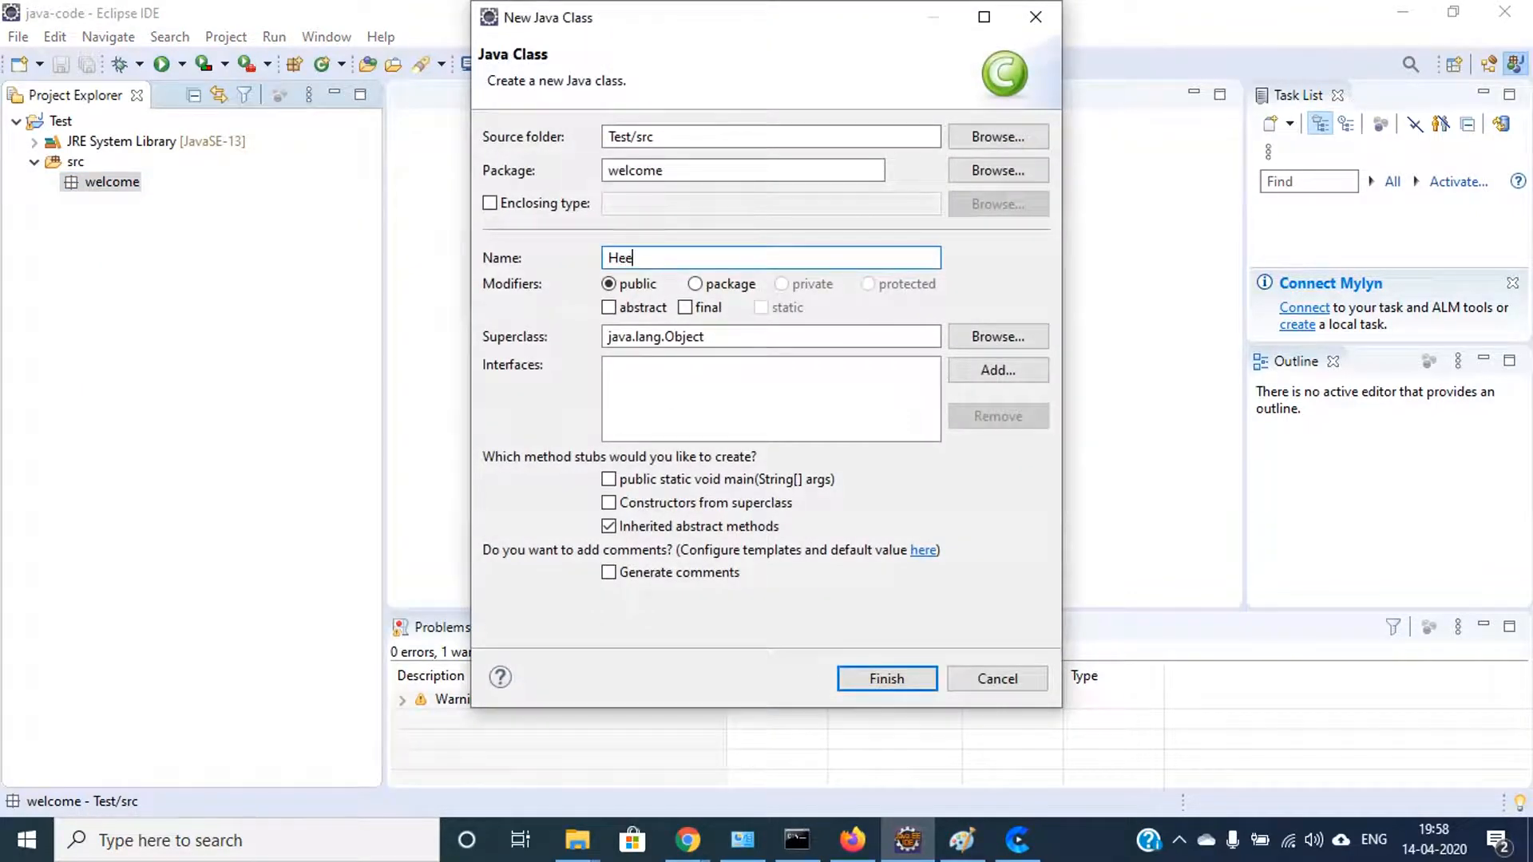
text(oWorld)
click(609, 479)
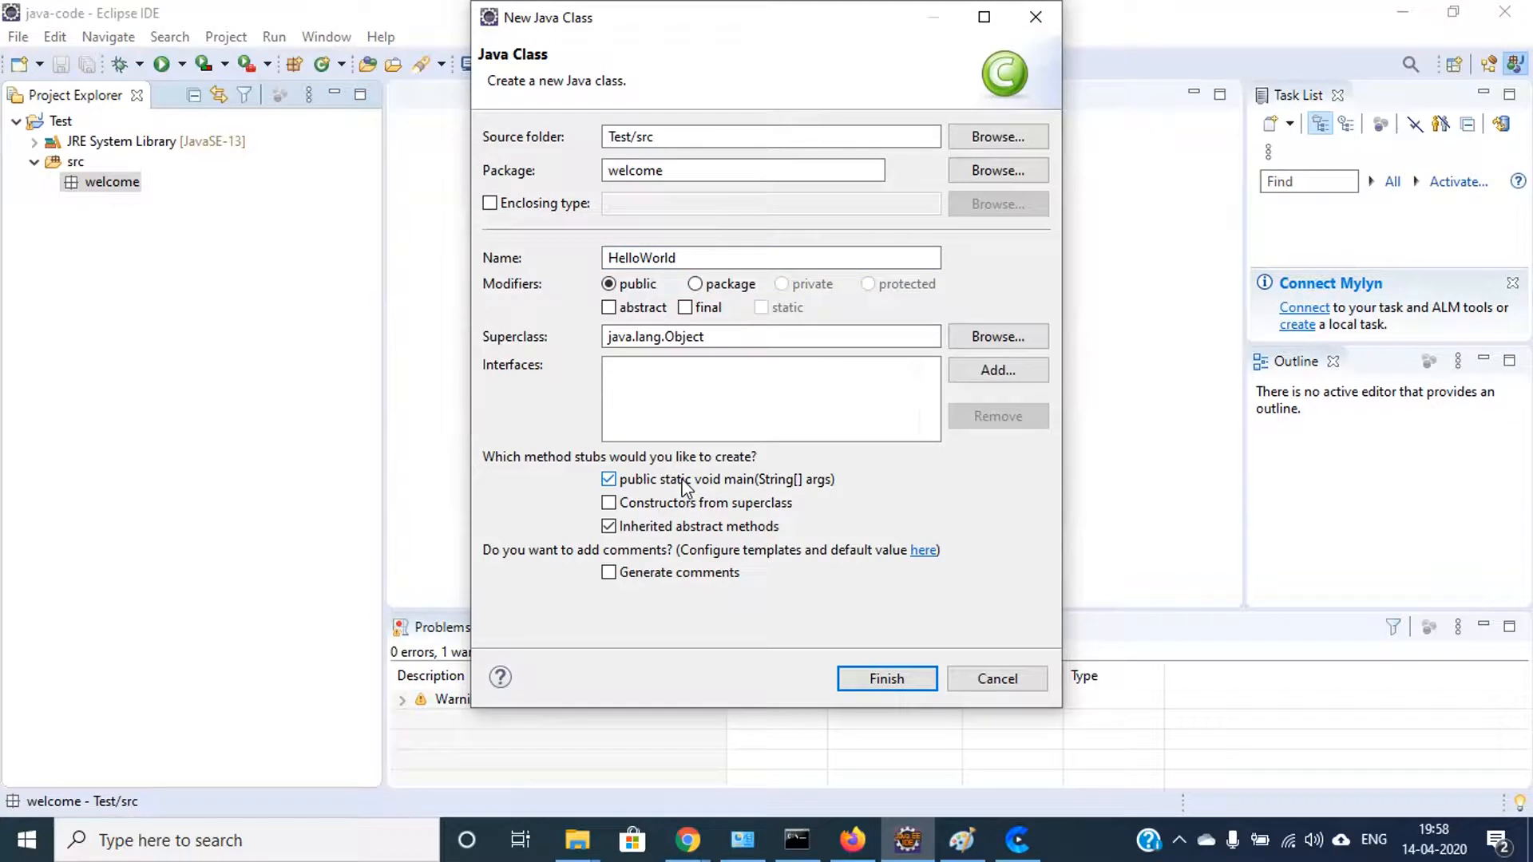
click(880, 680)
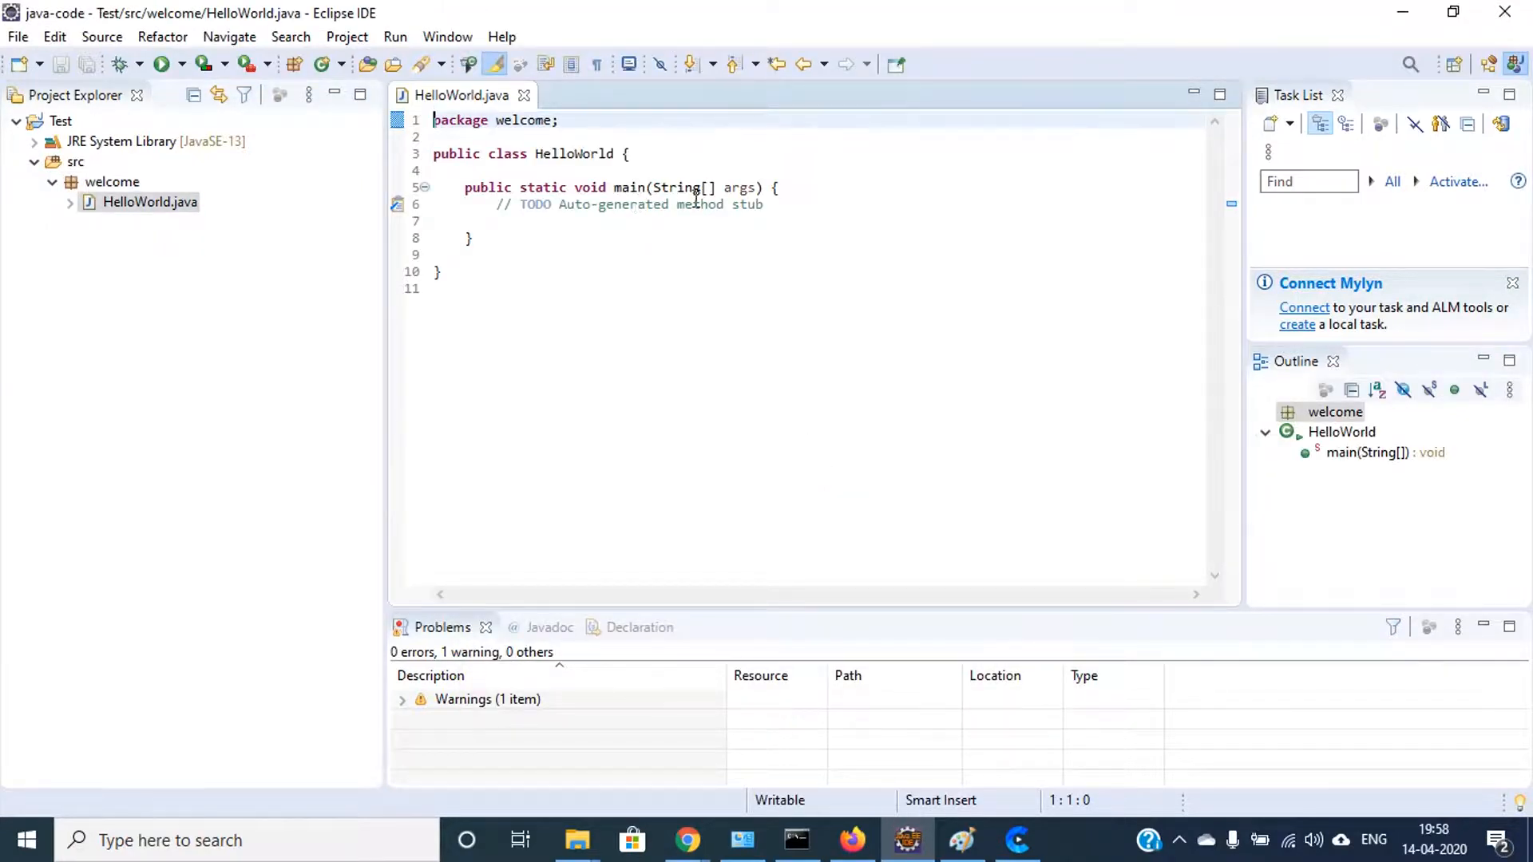
Add an empty System.out.println(); statement on a new line below the TODO comment in the main method.
click(771, 206)
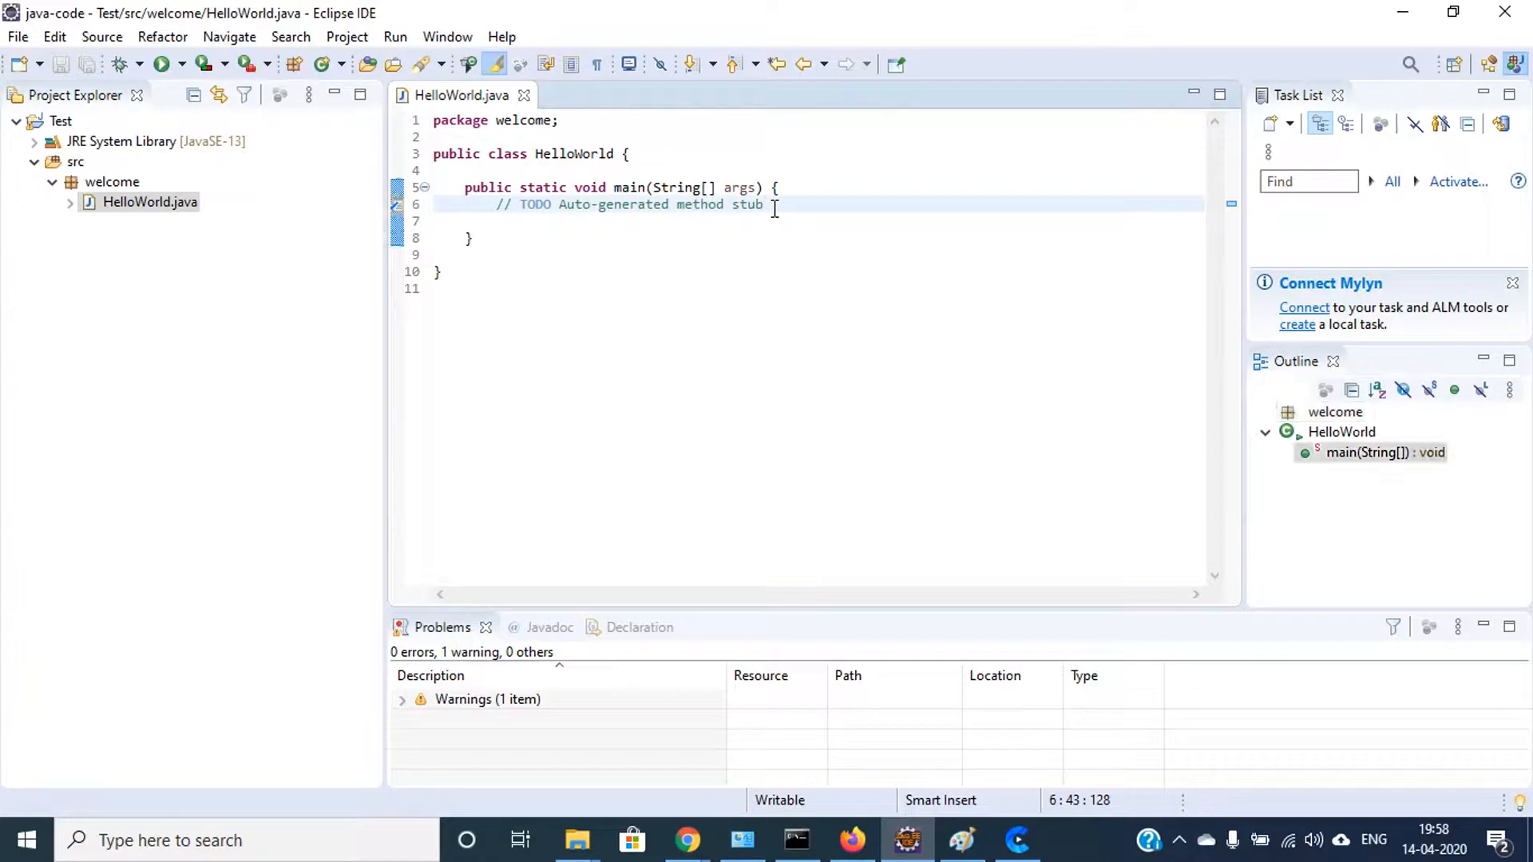
key(Return)
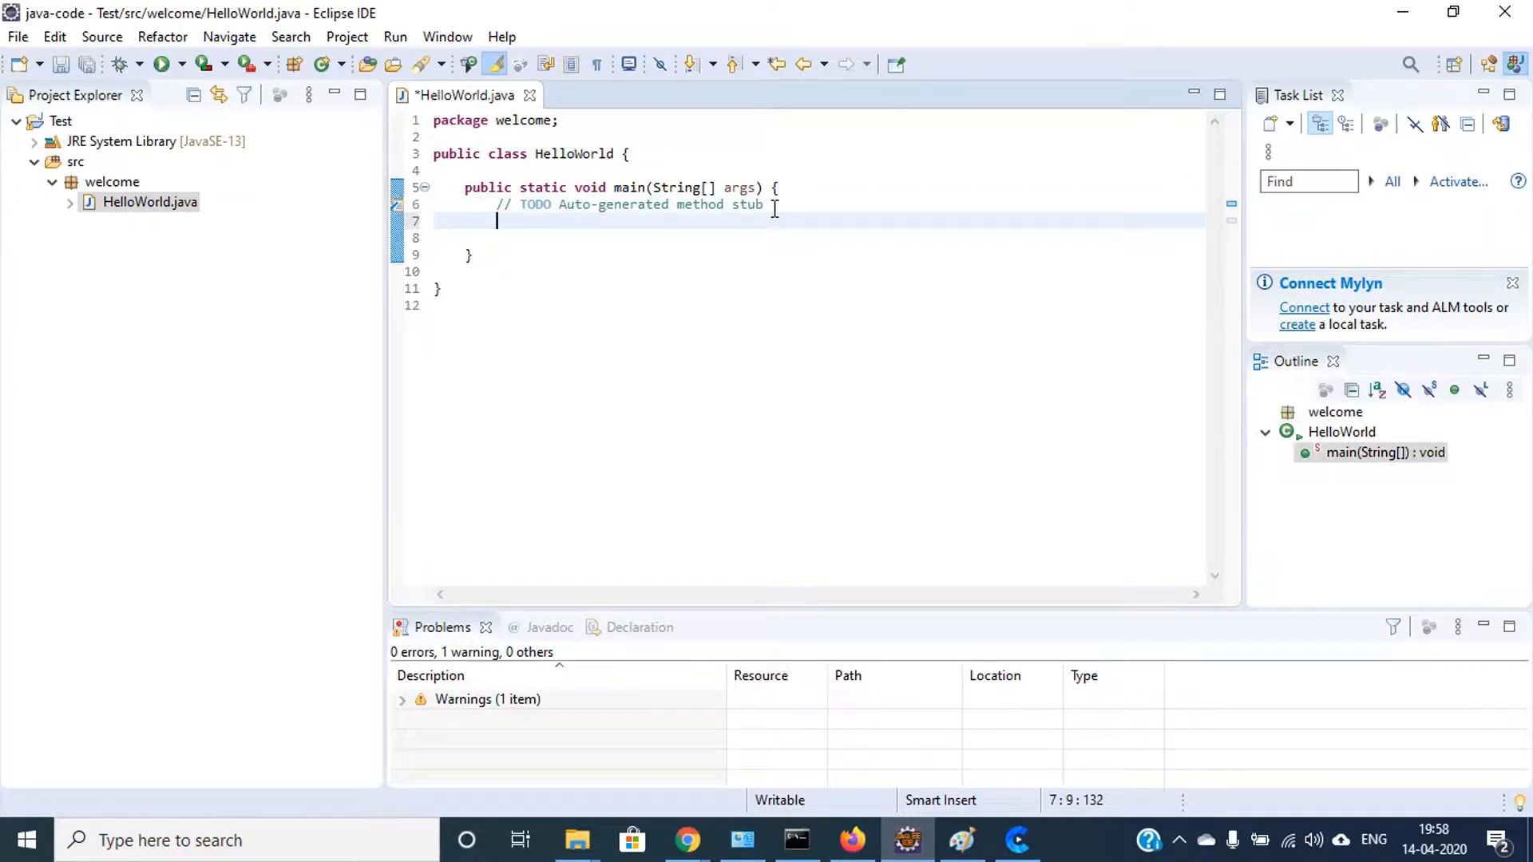
text(System.ou)
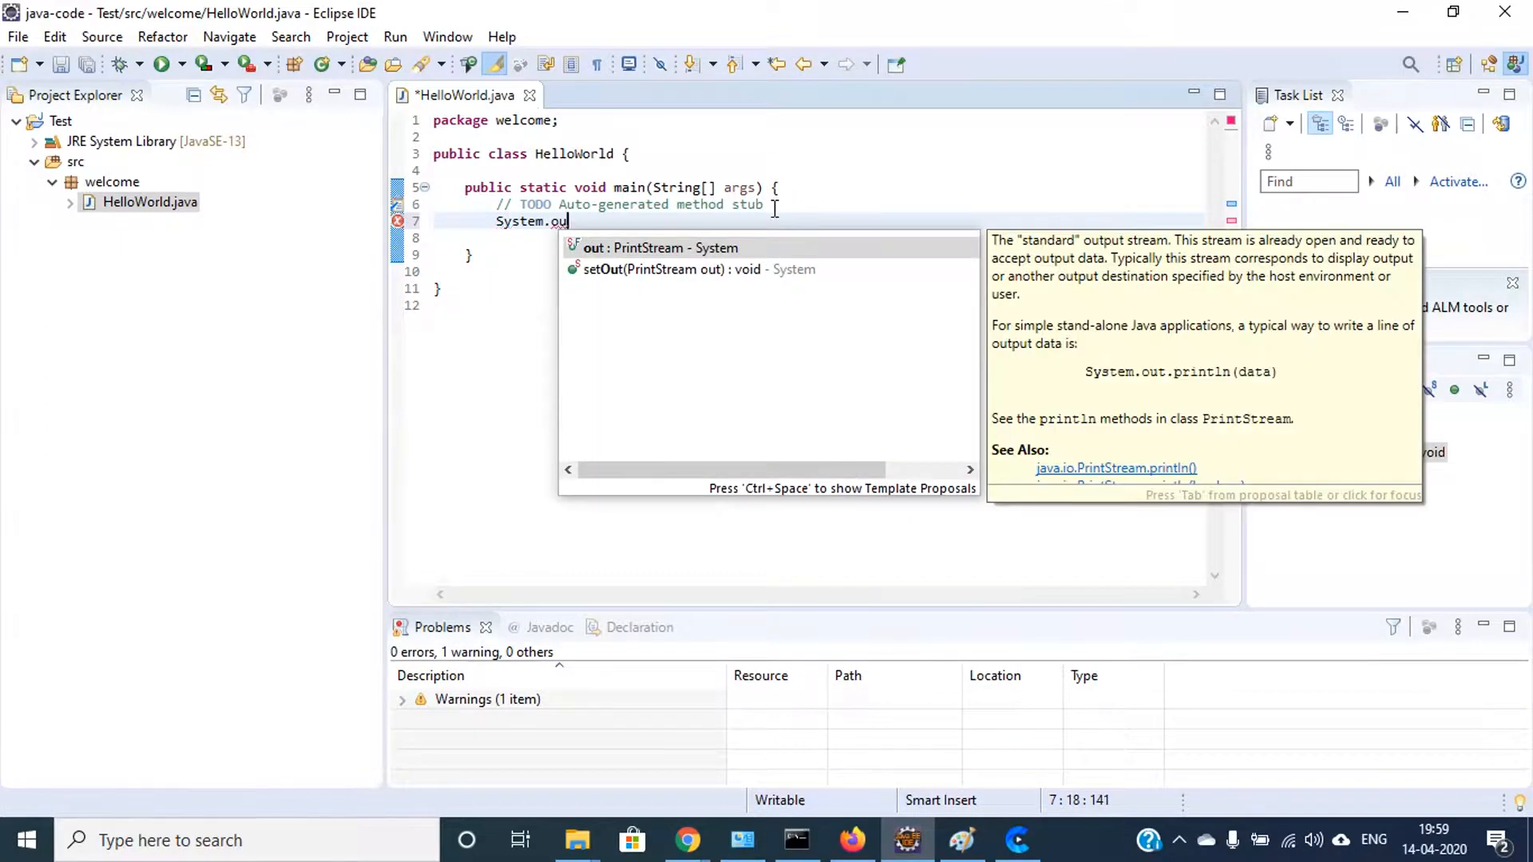
text(t.pr)
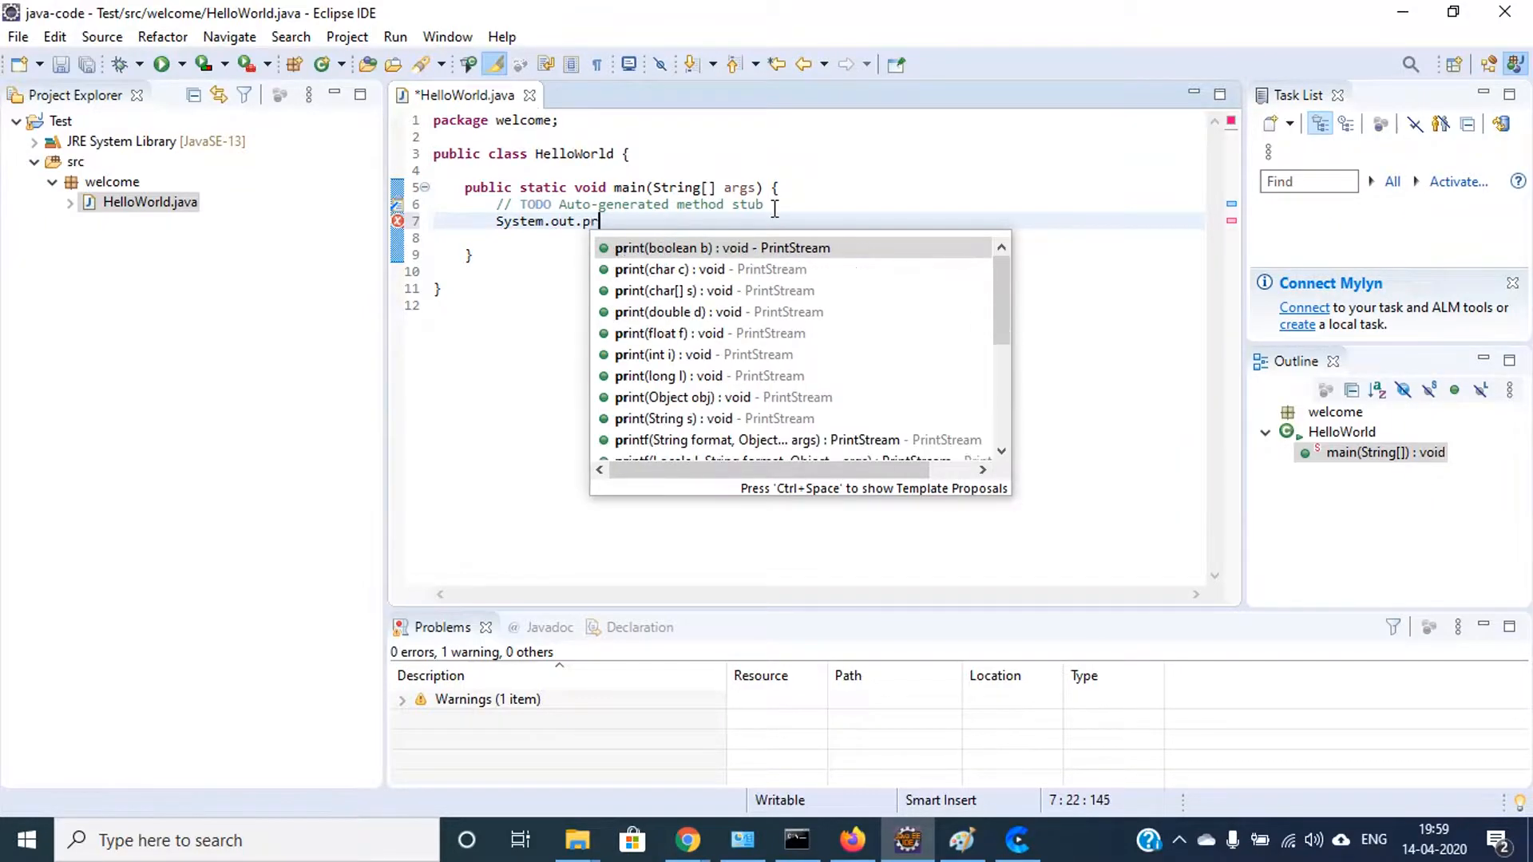
text(intln)
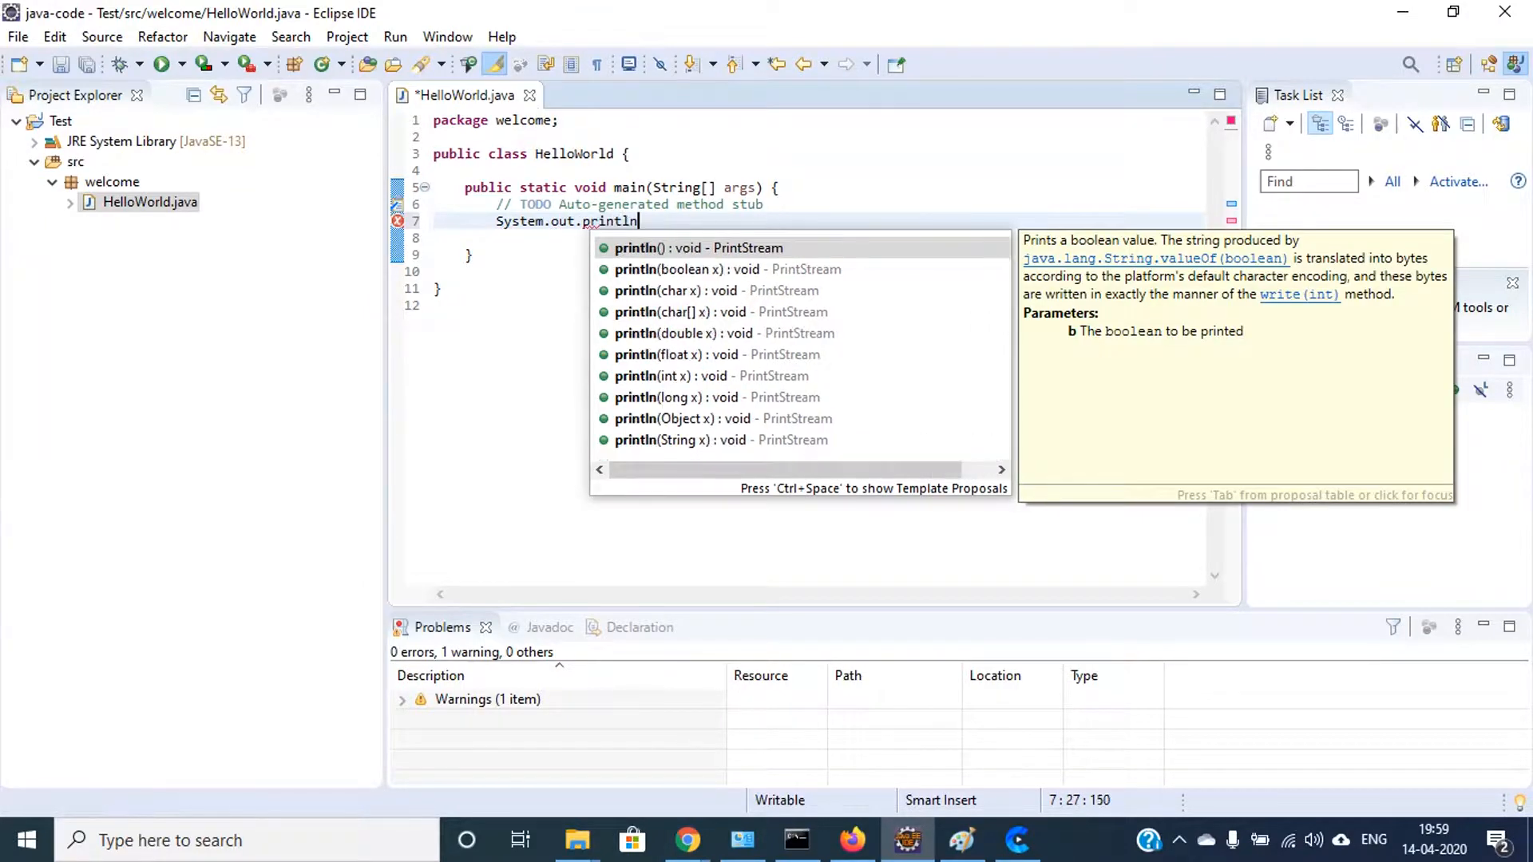
key(Return)
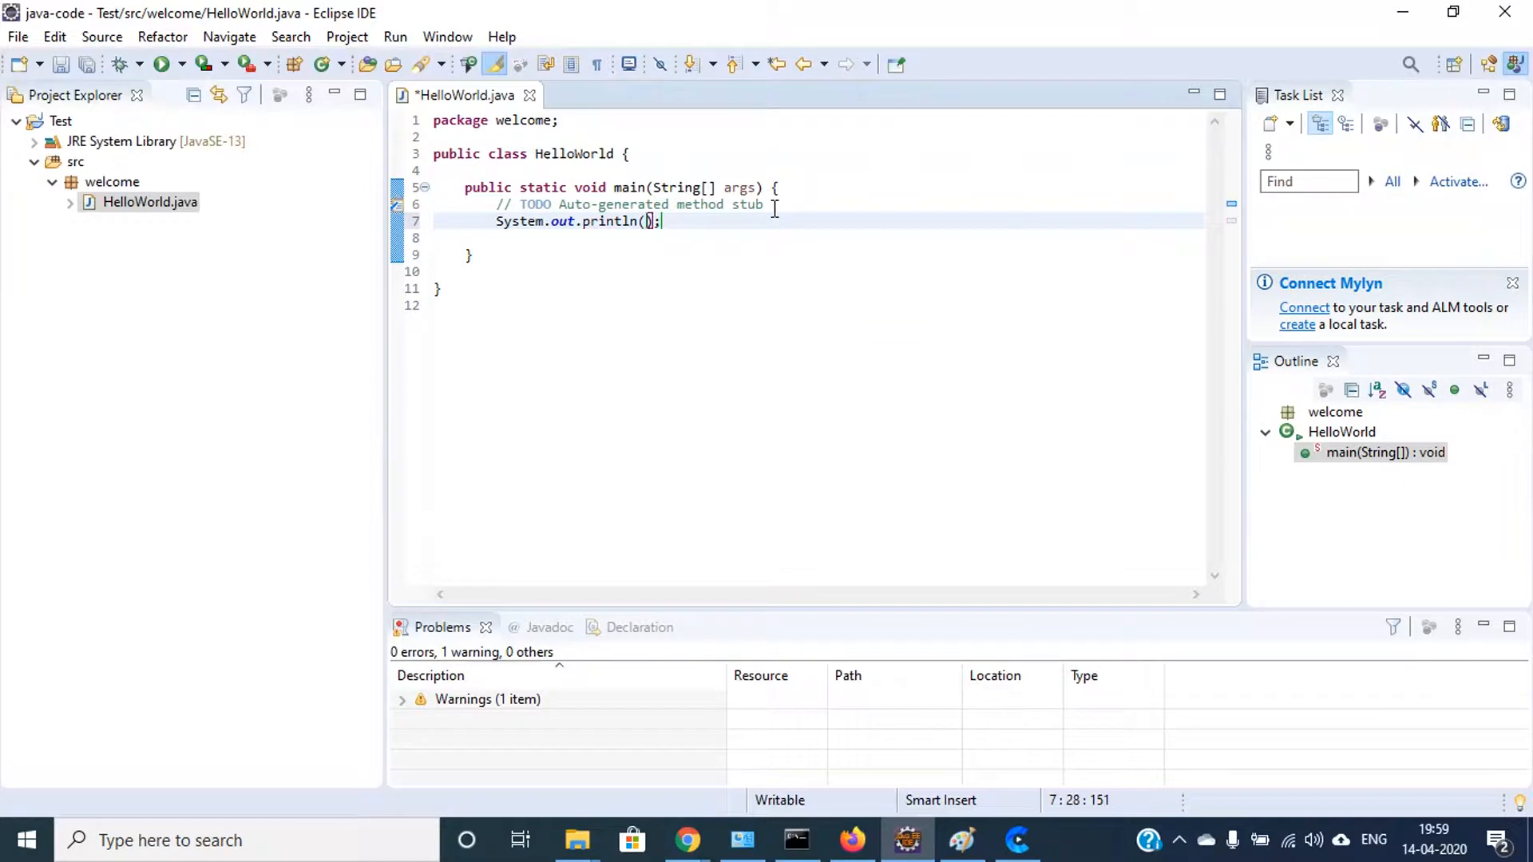
Enter "Wecome To Java Programming" as the println argument and save HelloWorld.java.
text(")
key(Left)
text(Wecome To Java PRog)
key(BackSpace)
key(BackSpace)
key(BackSpace)
text(rogramming)
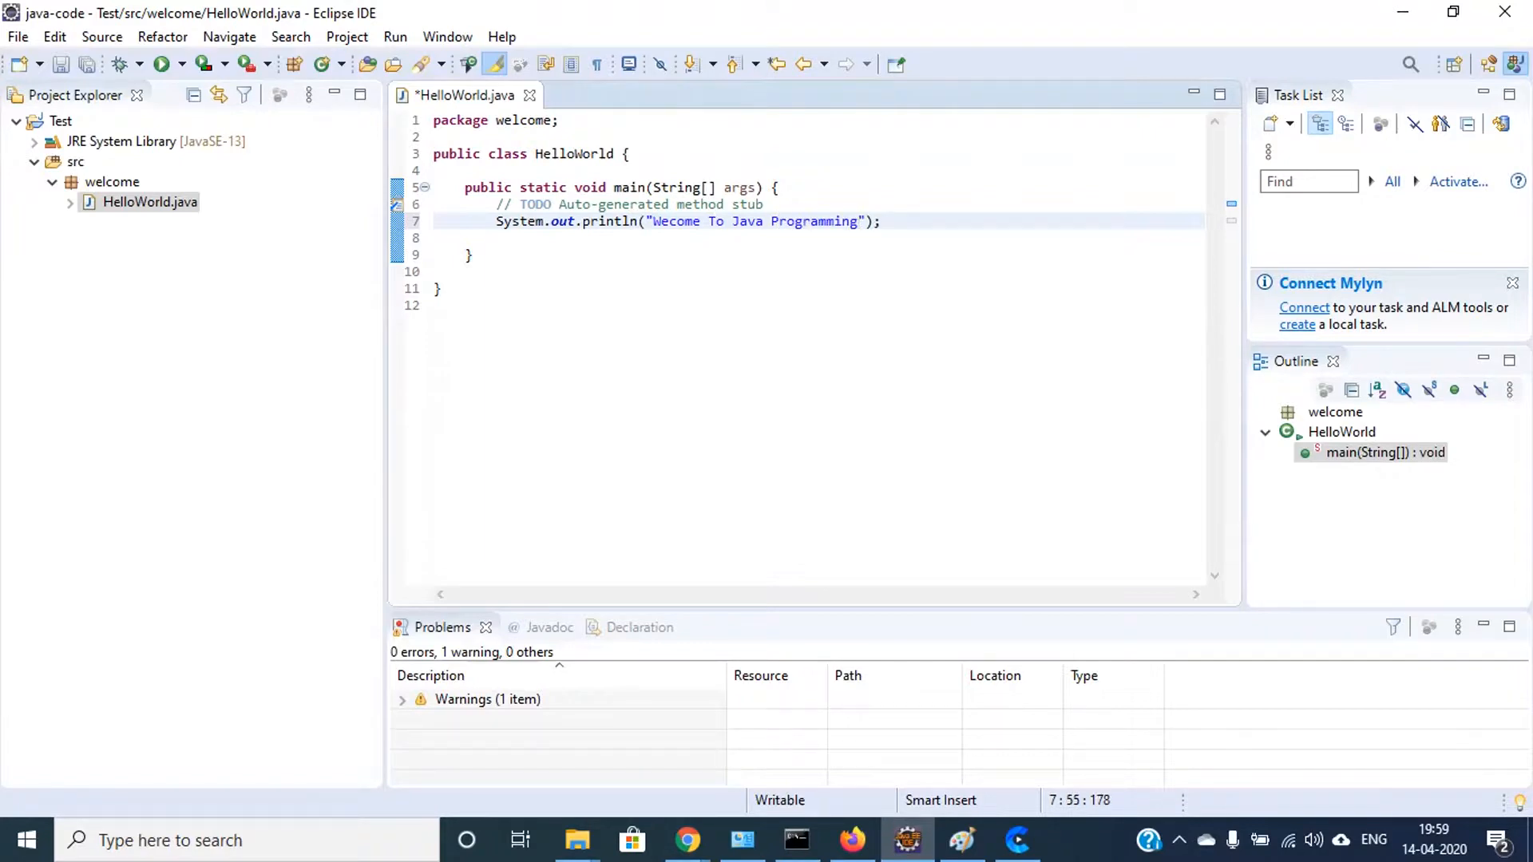
key(ctrl+s)
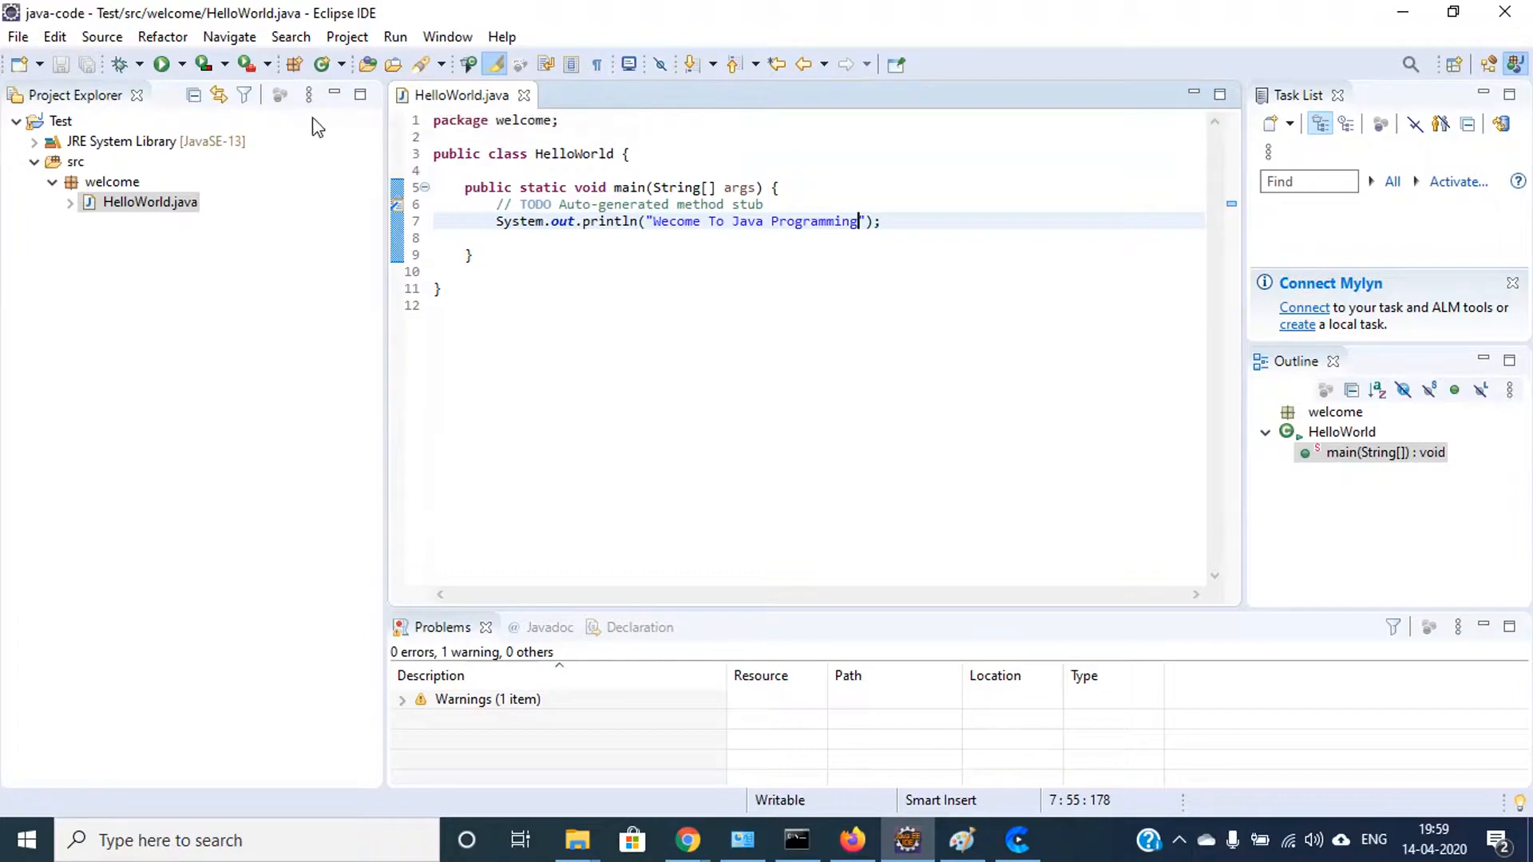
Run HelloWorld as a Java application and select the printed line in the console.
click(183, 65)
mouse_move(216, 130)
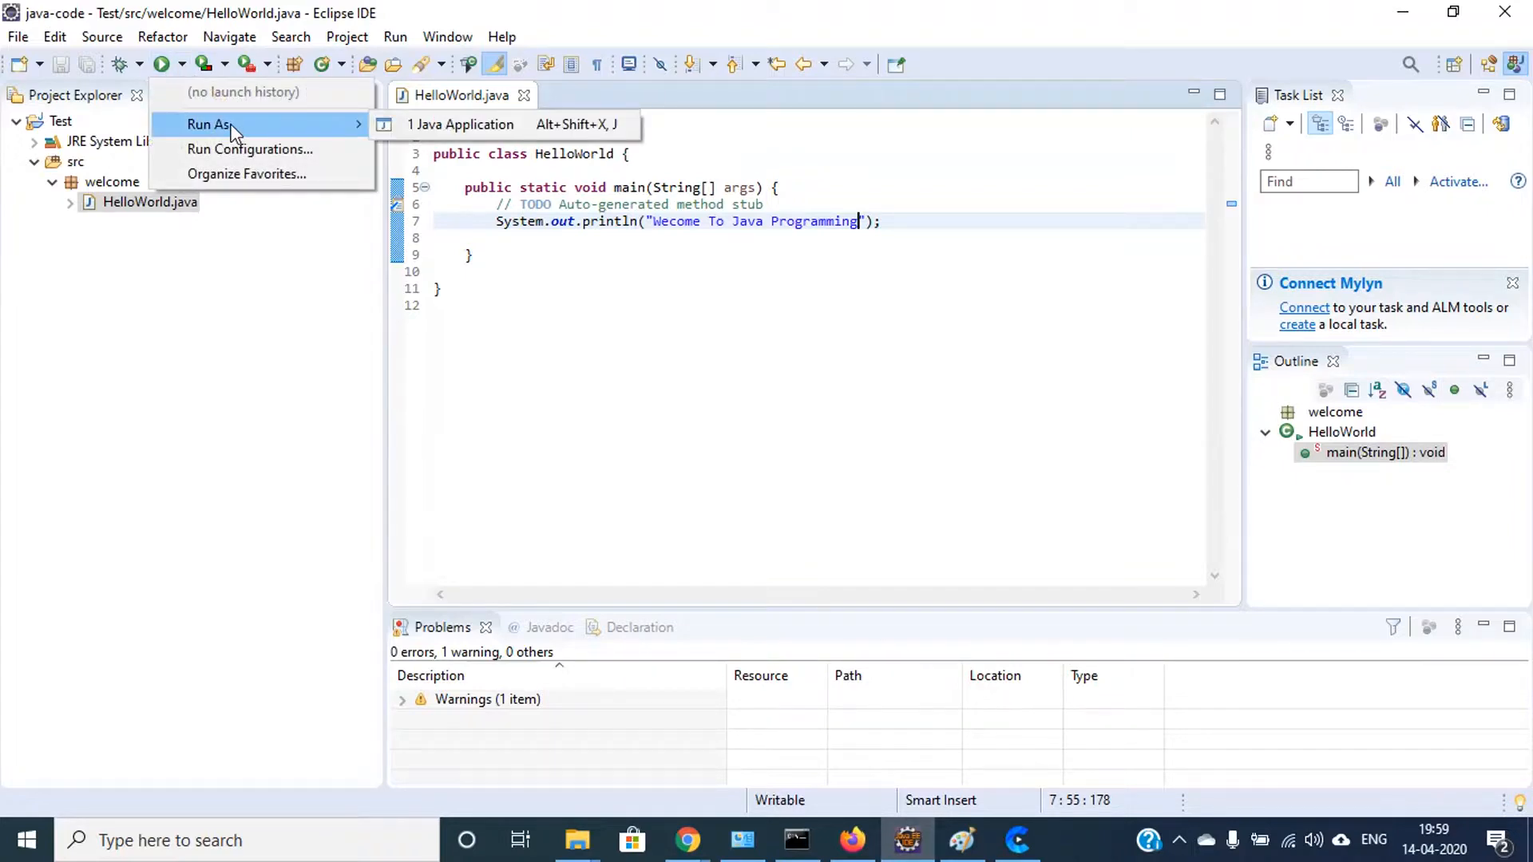
click(479, 125)
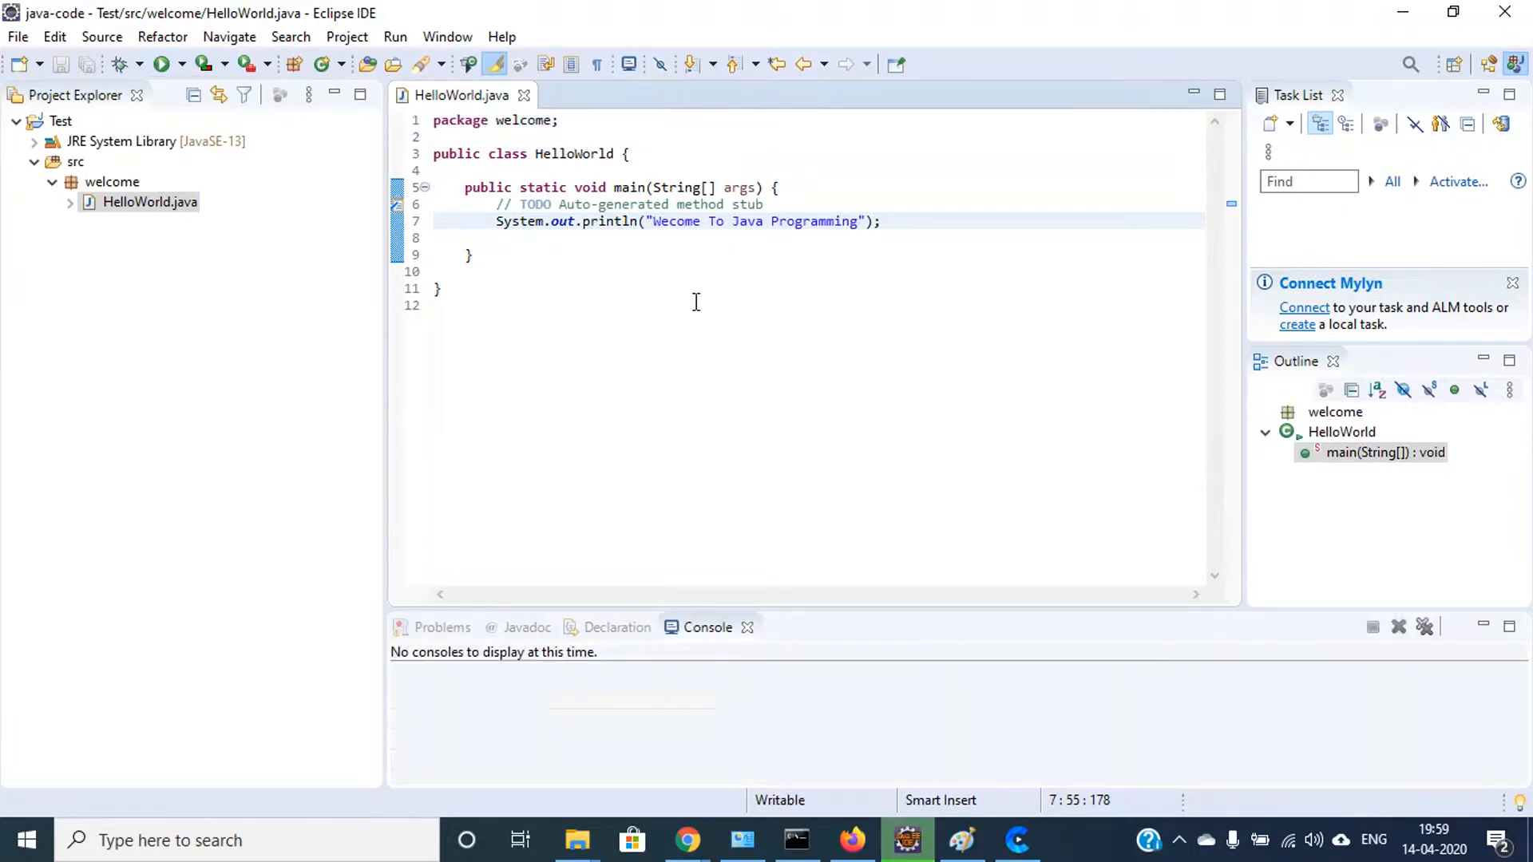
click(607, 680)
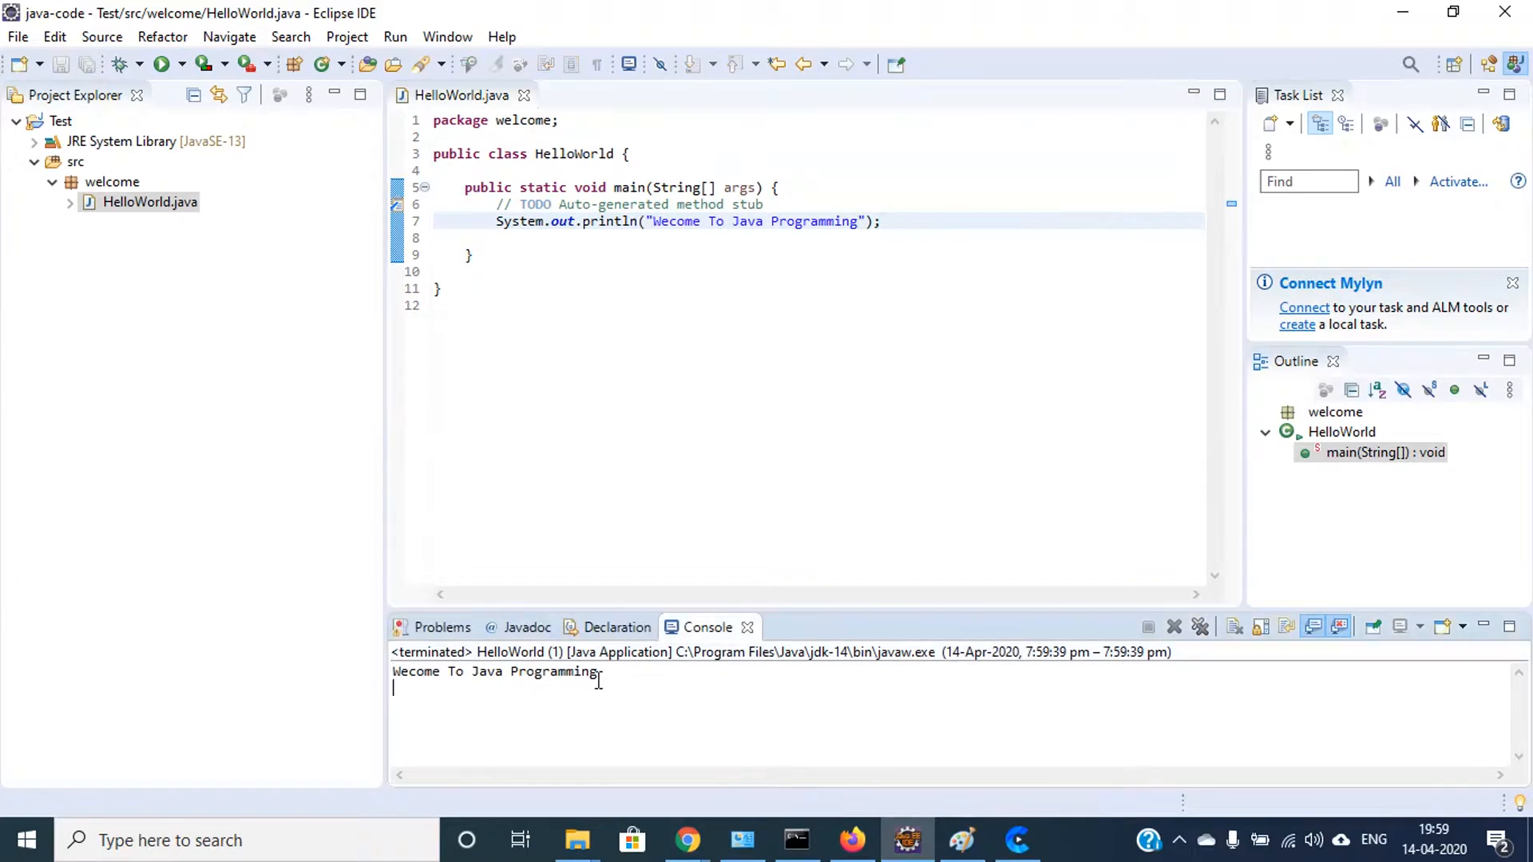
drag(600, 673, 391, 673)
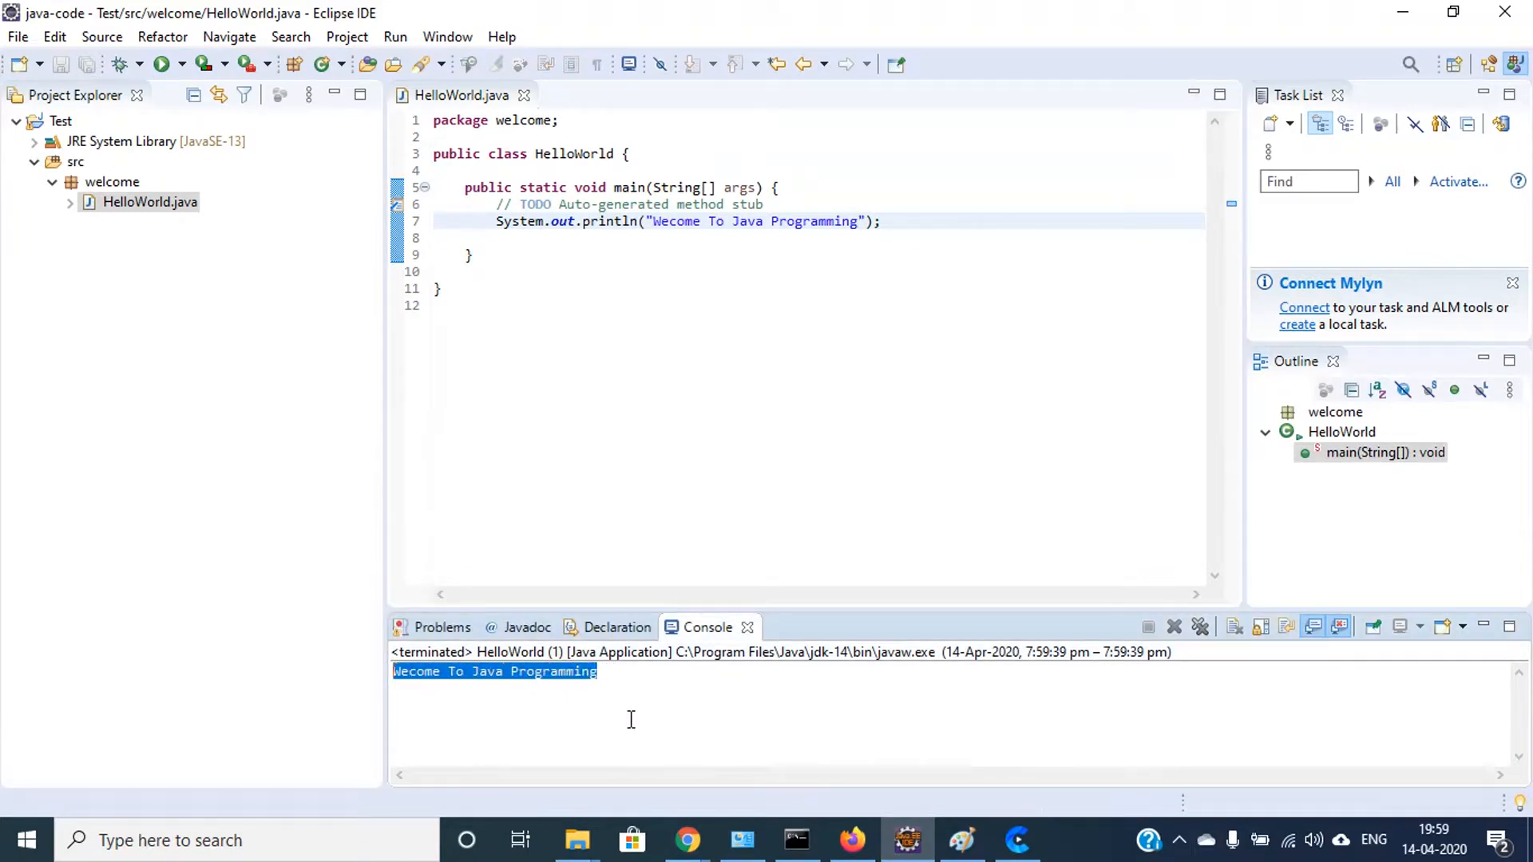